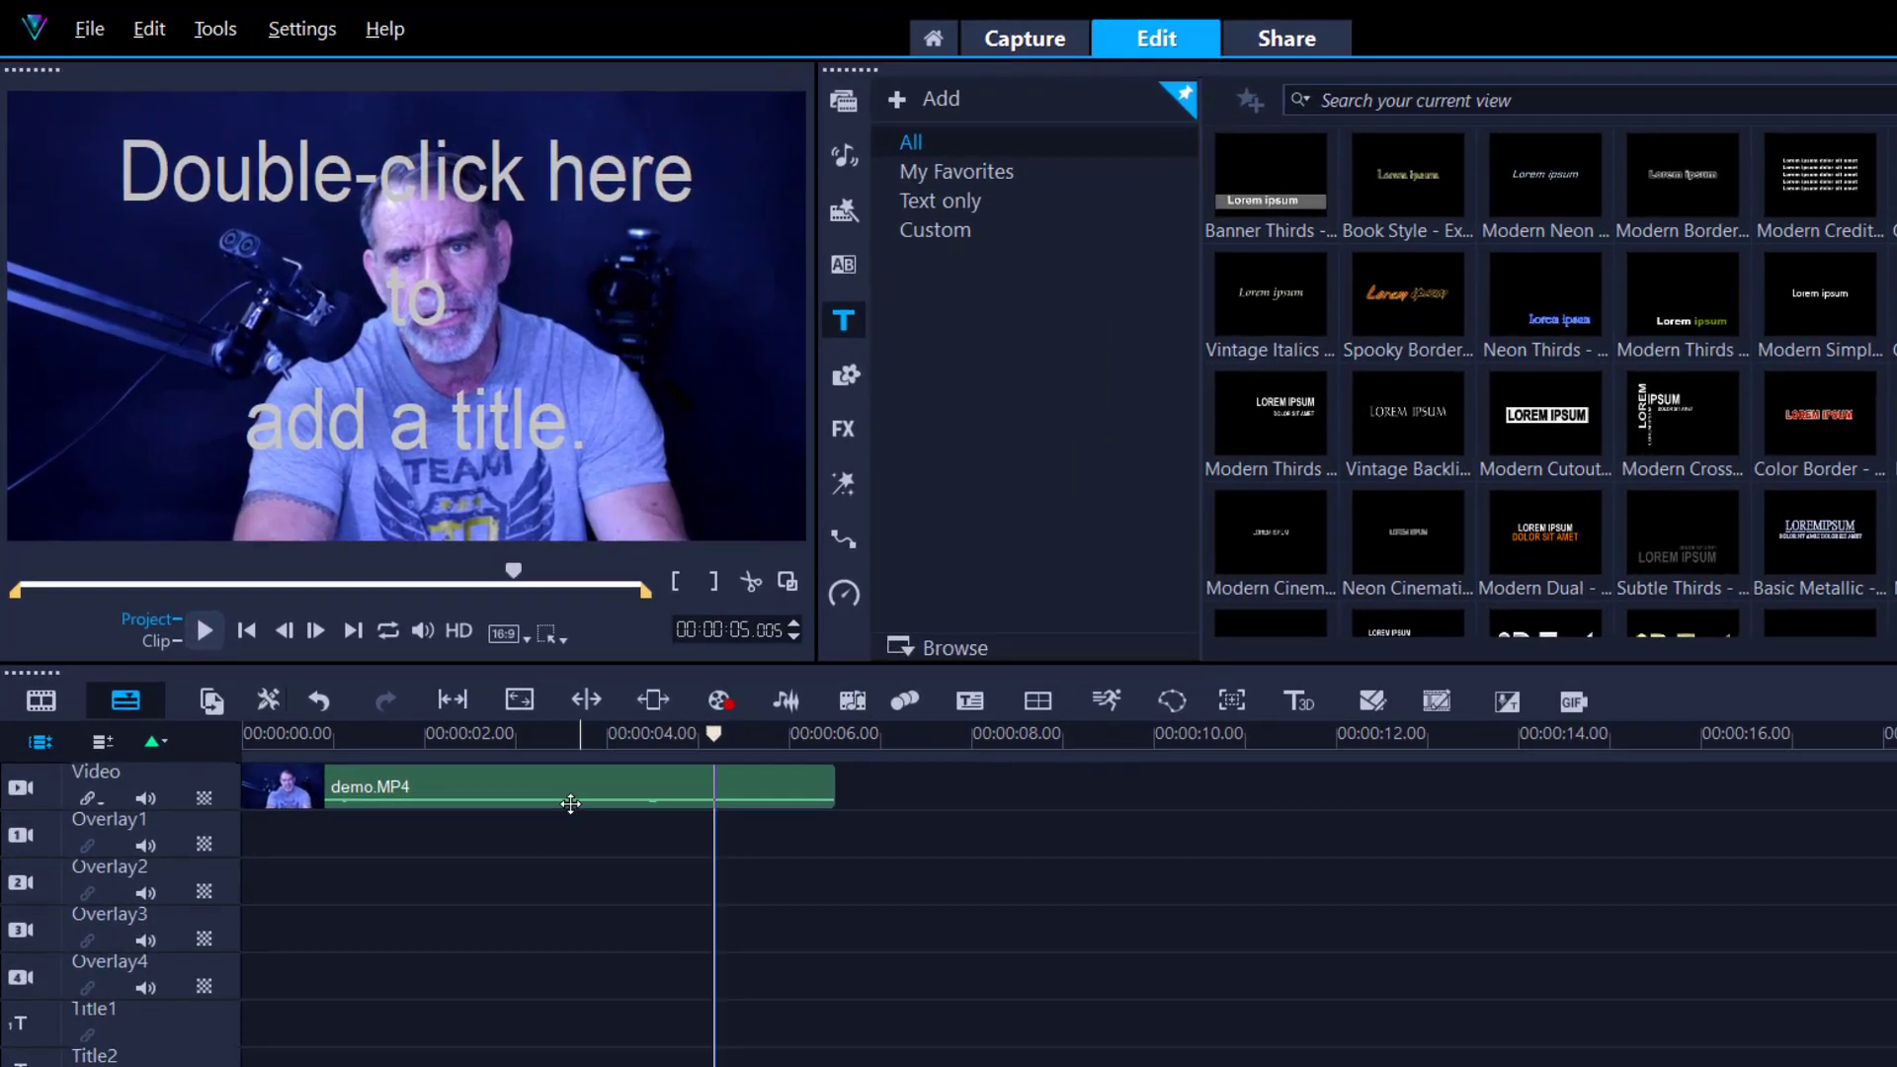
Step: Run Speech to Text on the demo.MP4 clip with English as source language, sending the subtitles to the Subtitle Editor
left_click(469, 648)
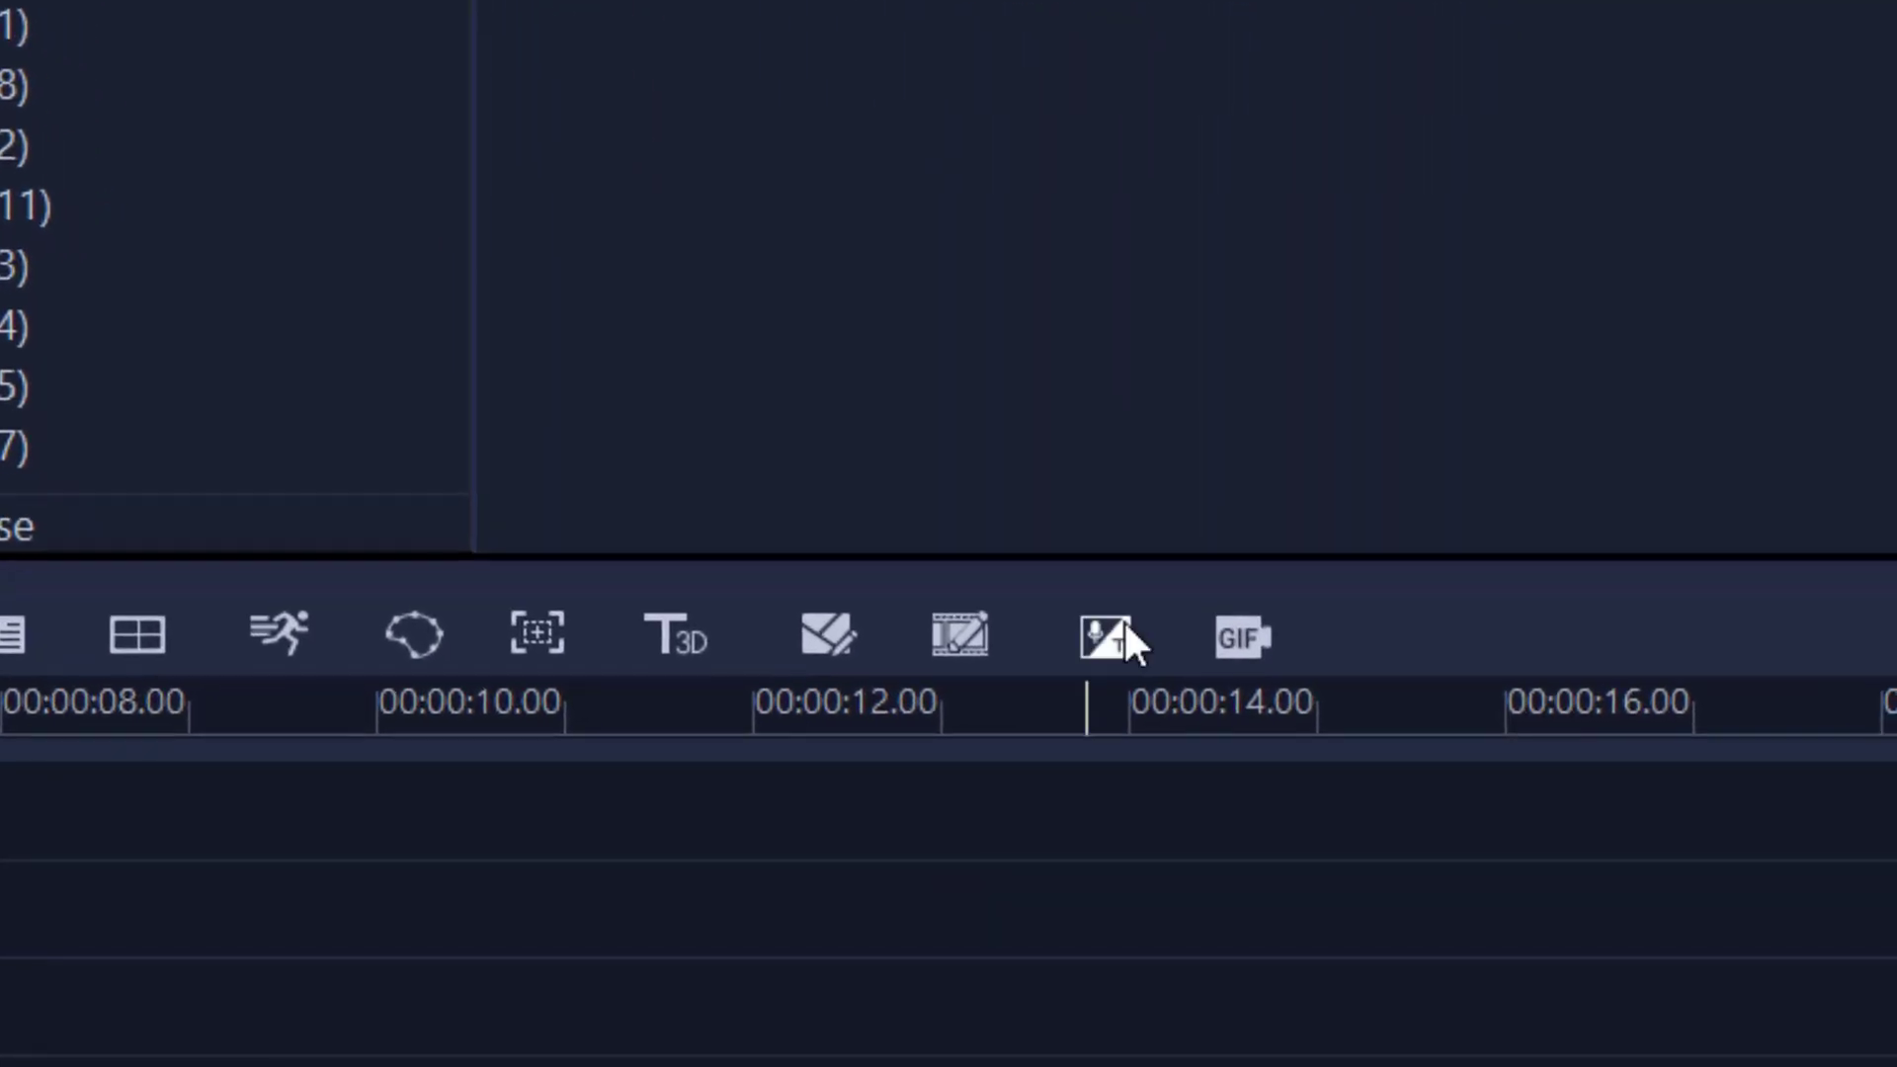
left_click(1106, 637)
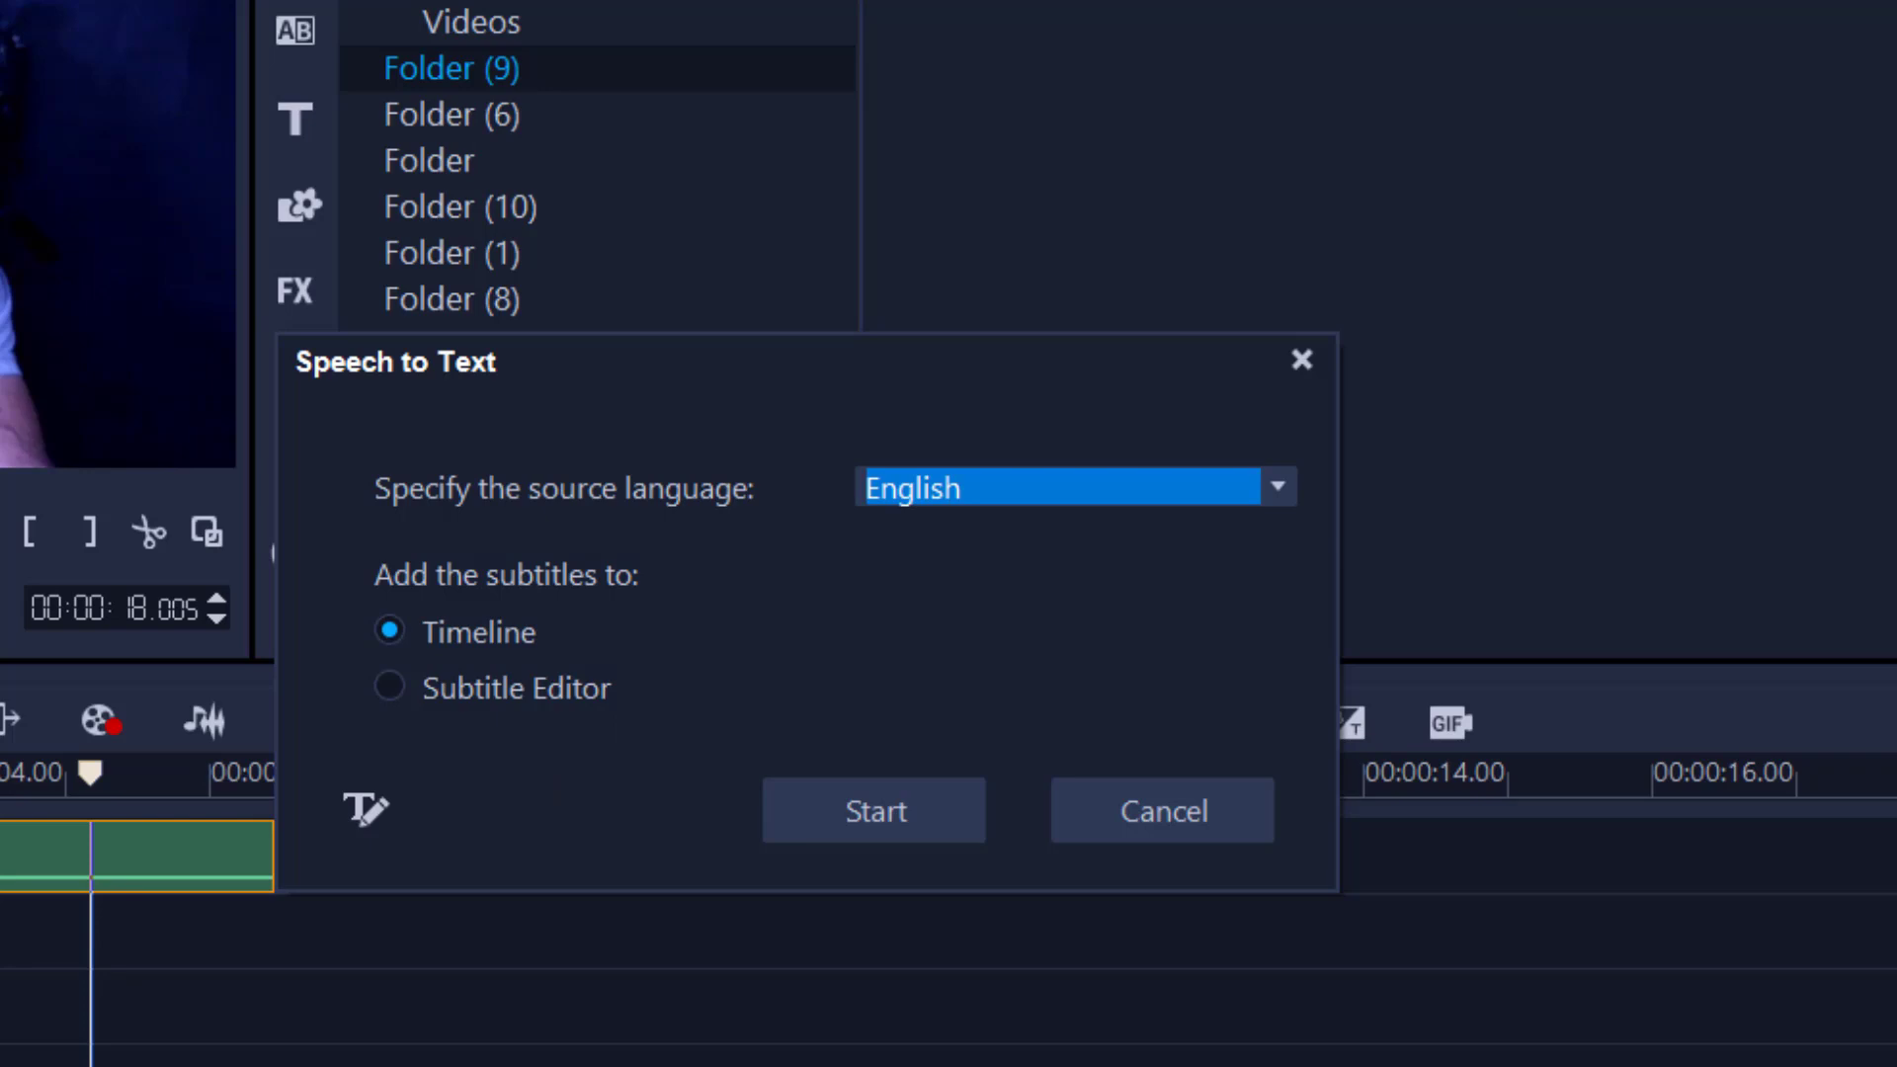
left_click(366, 812)
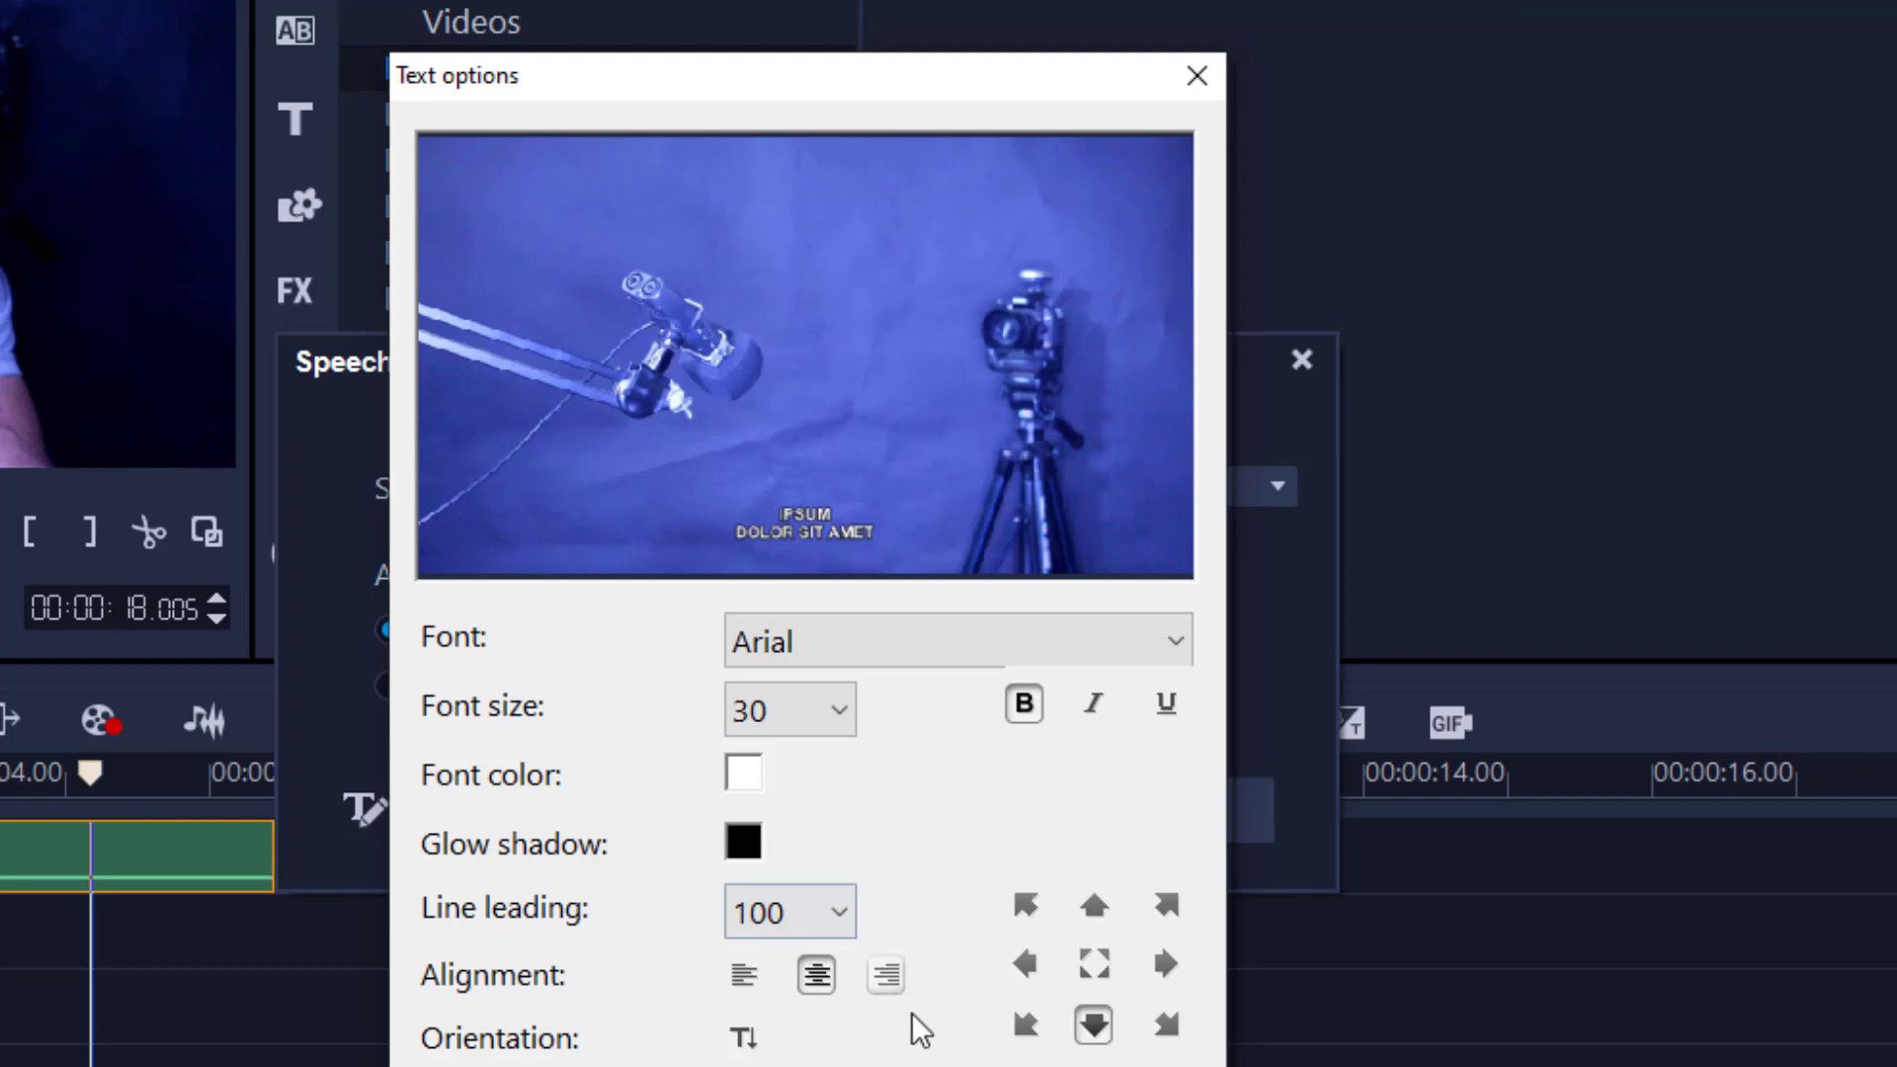
key("Escape")
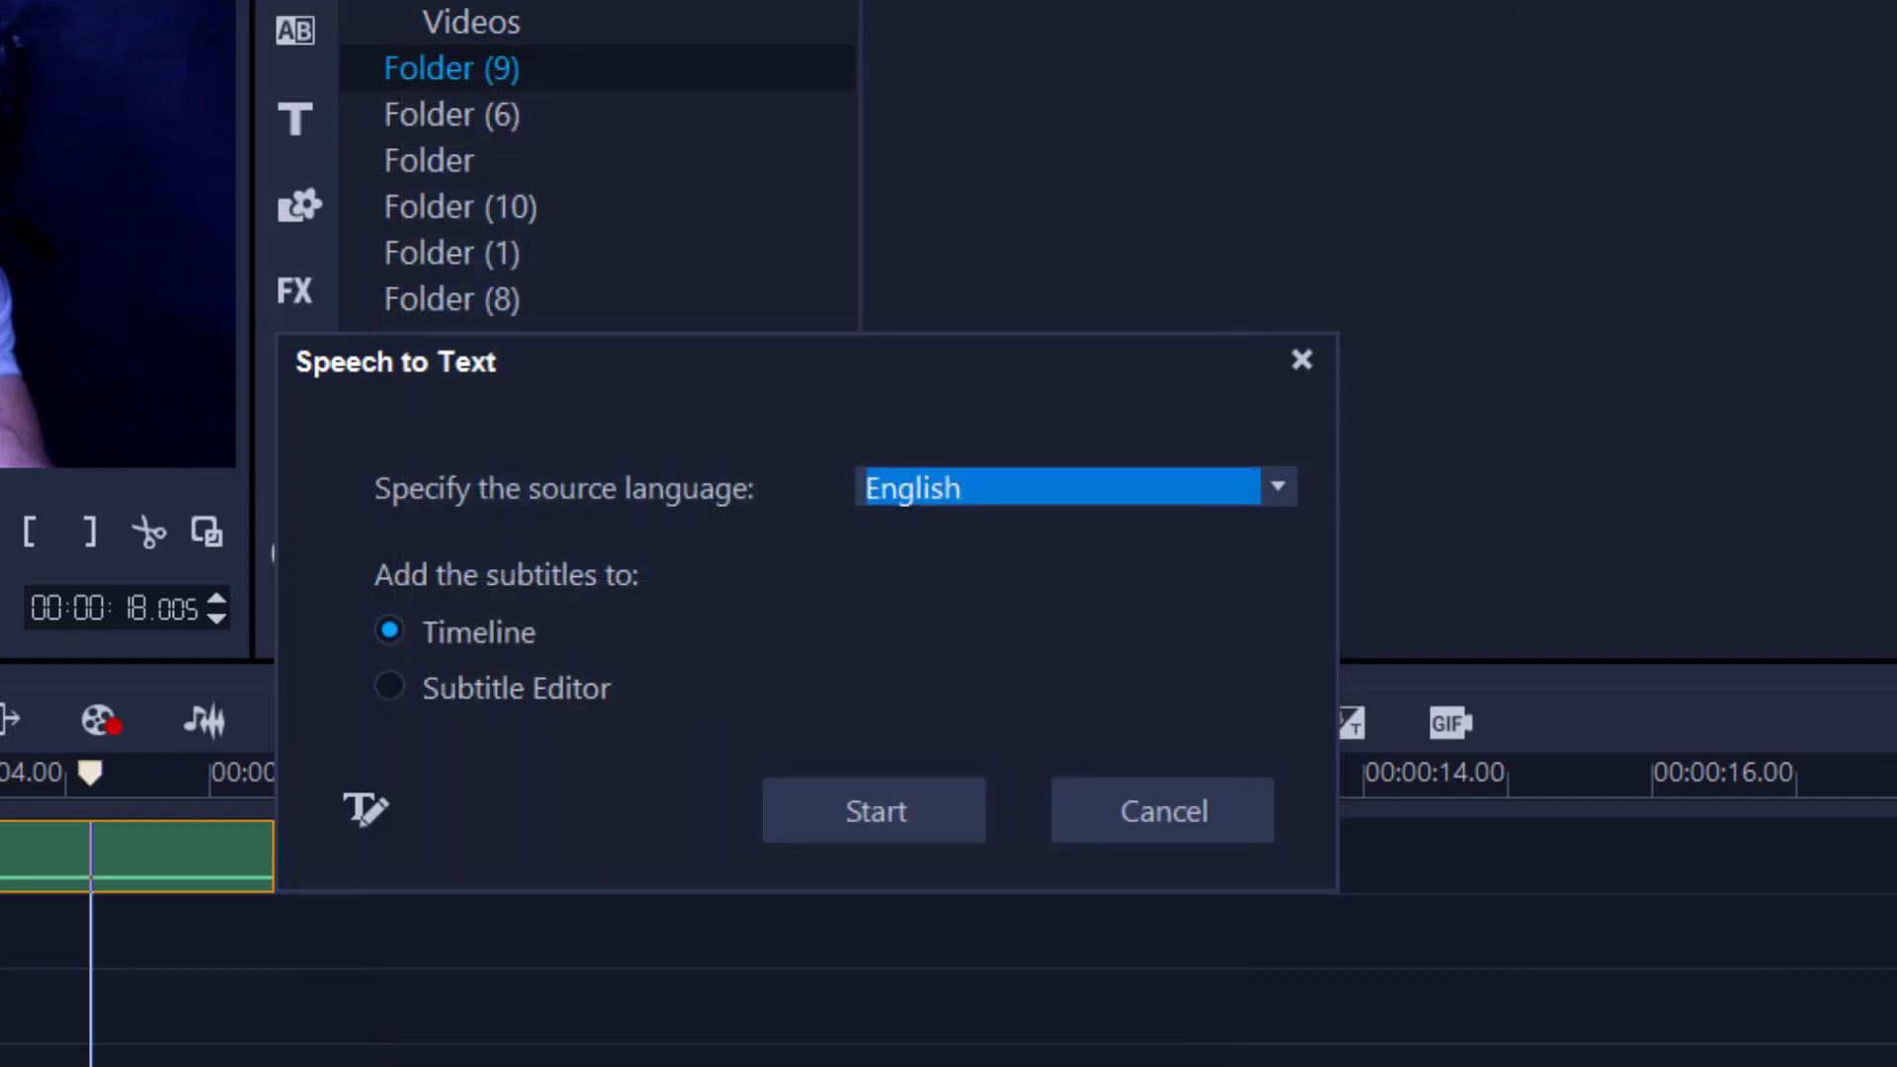
left_click(482, 689)
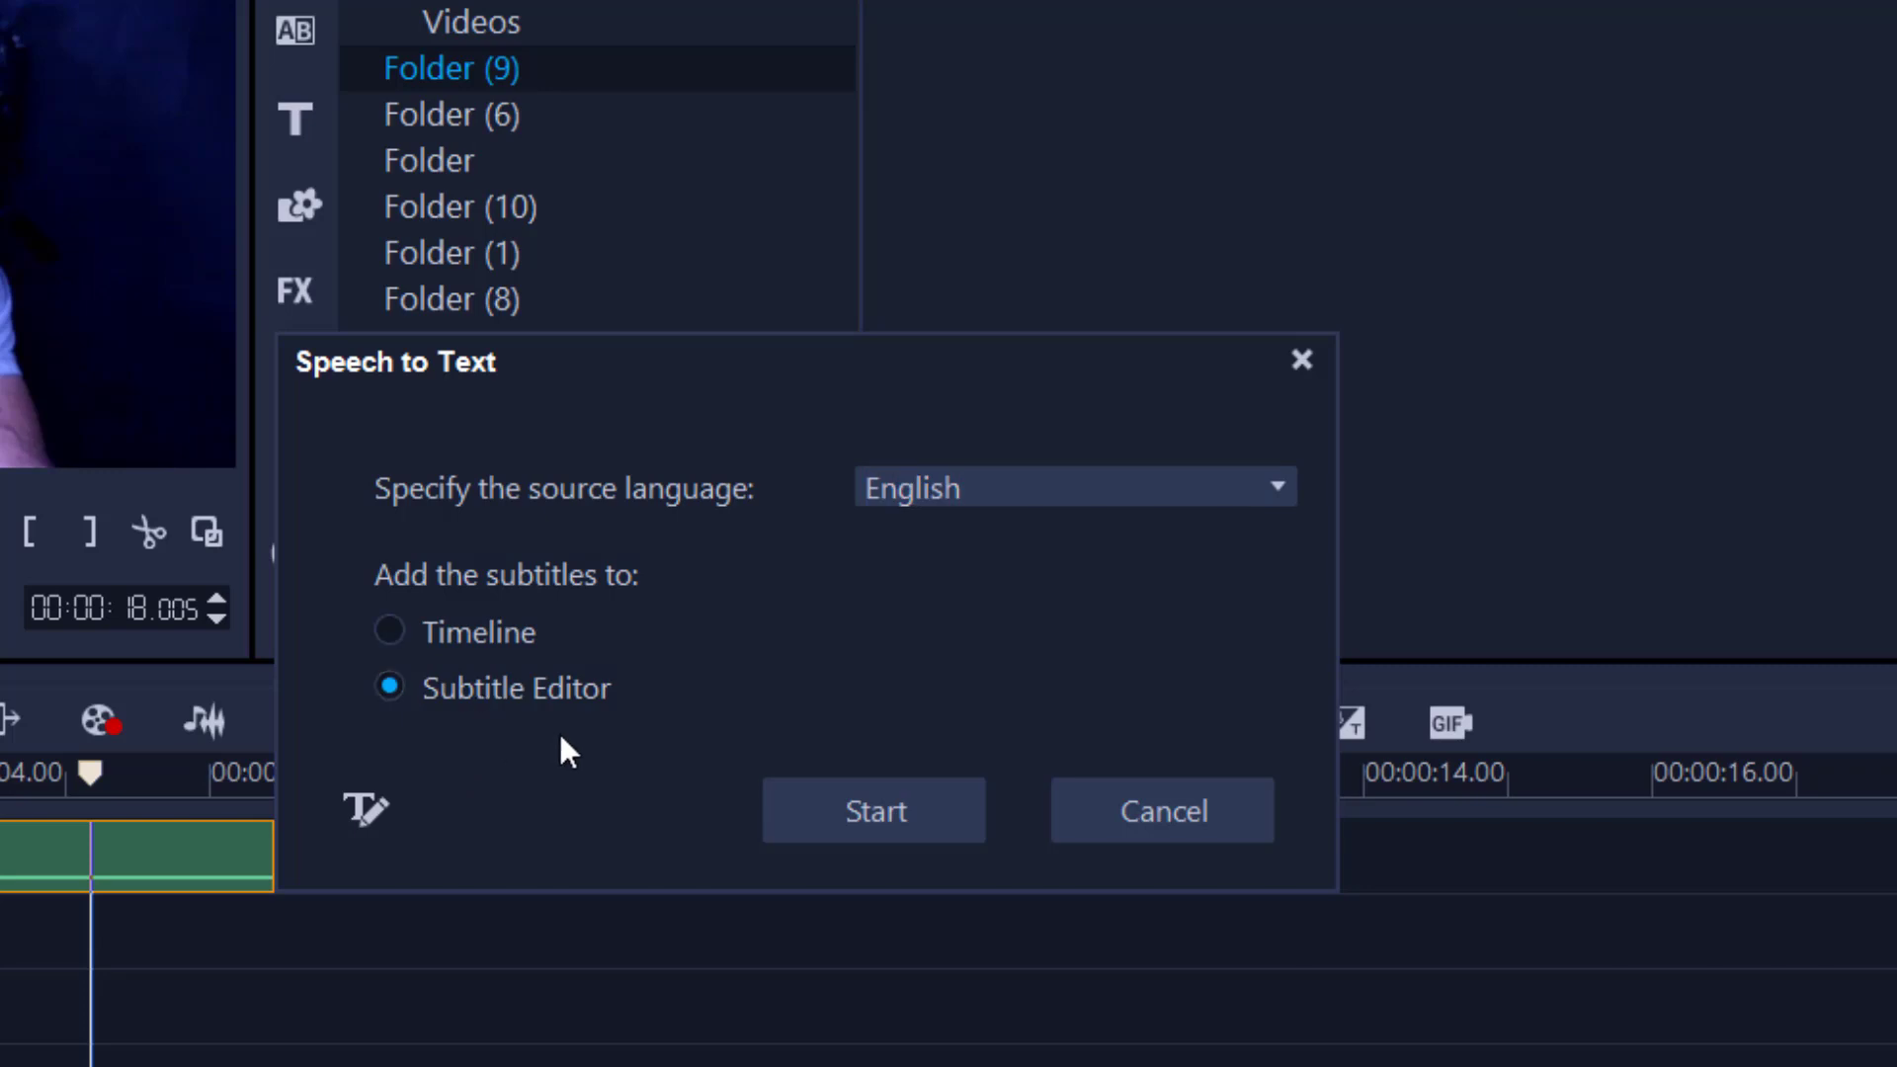
left_click(796, 798)
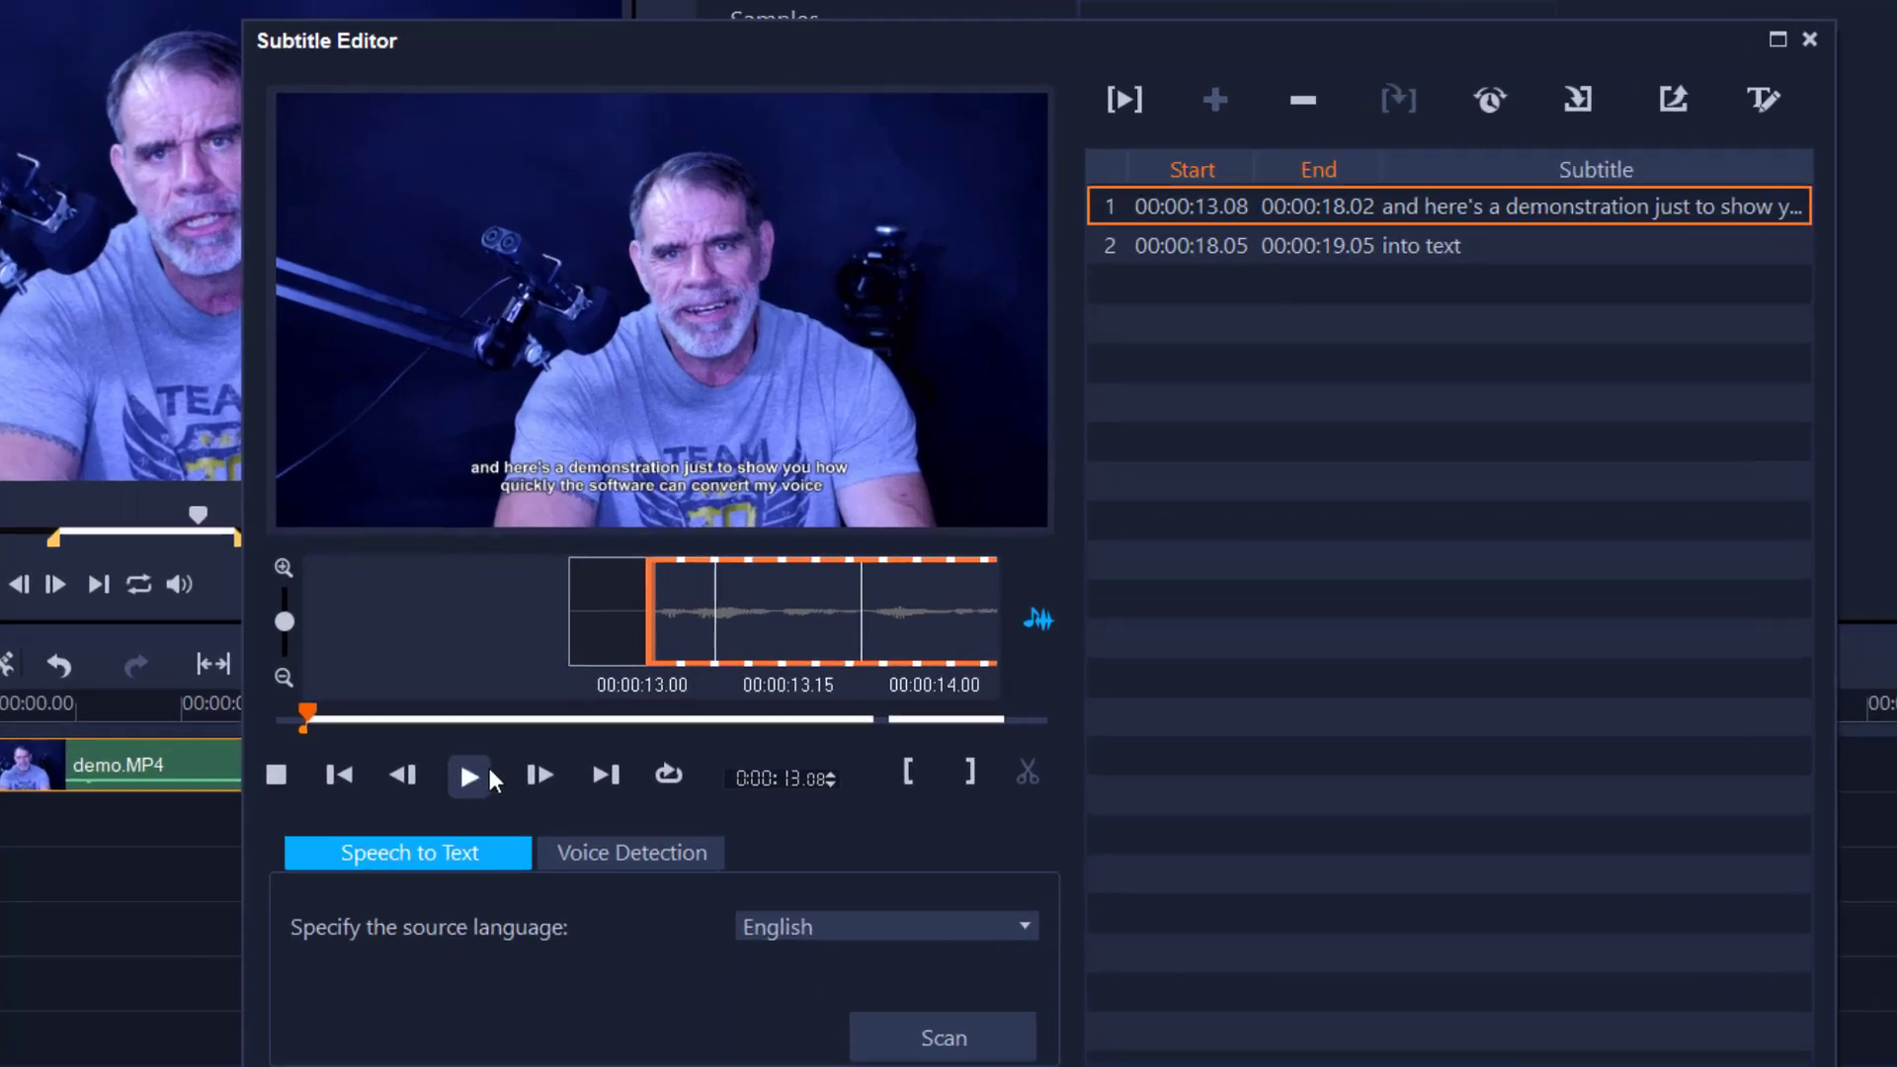
Step: Play the generated subtitles and examine the Time Offset options and the first subtitle's start time
left_click(469, 776)
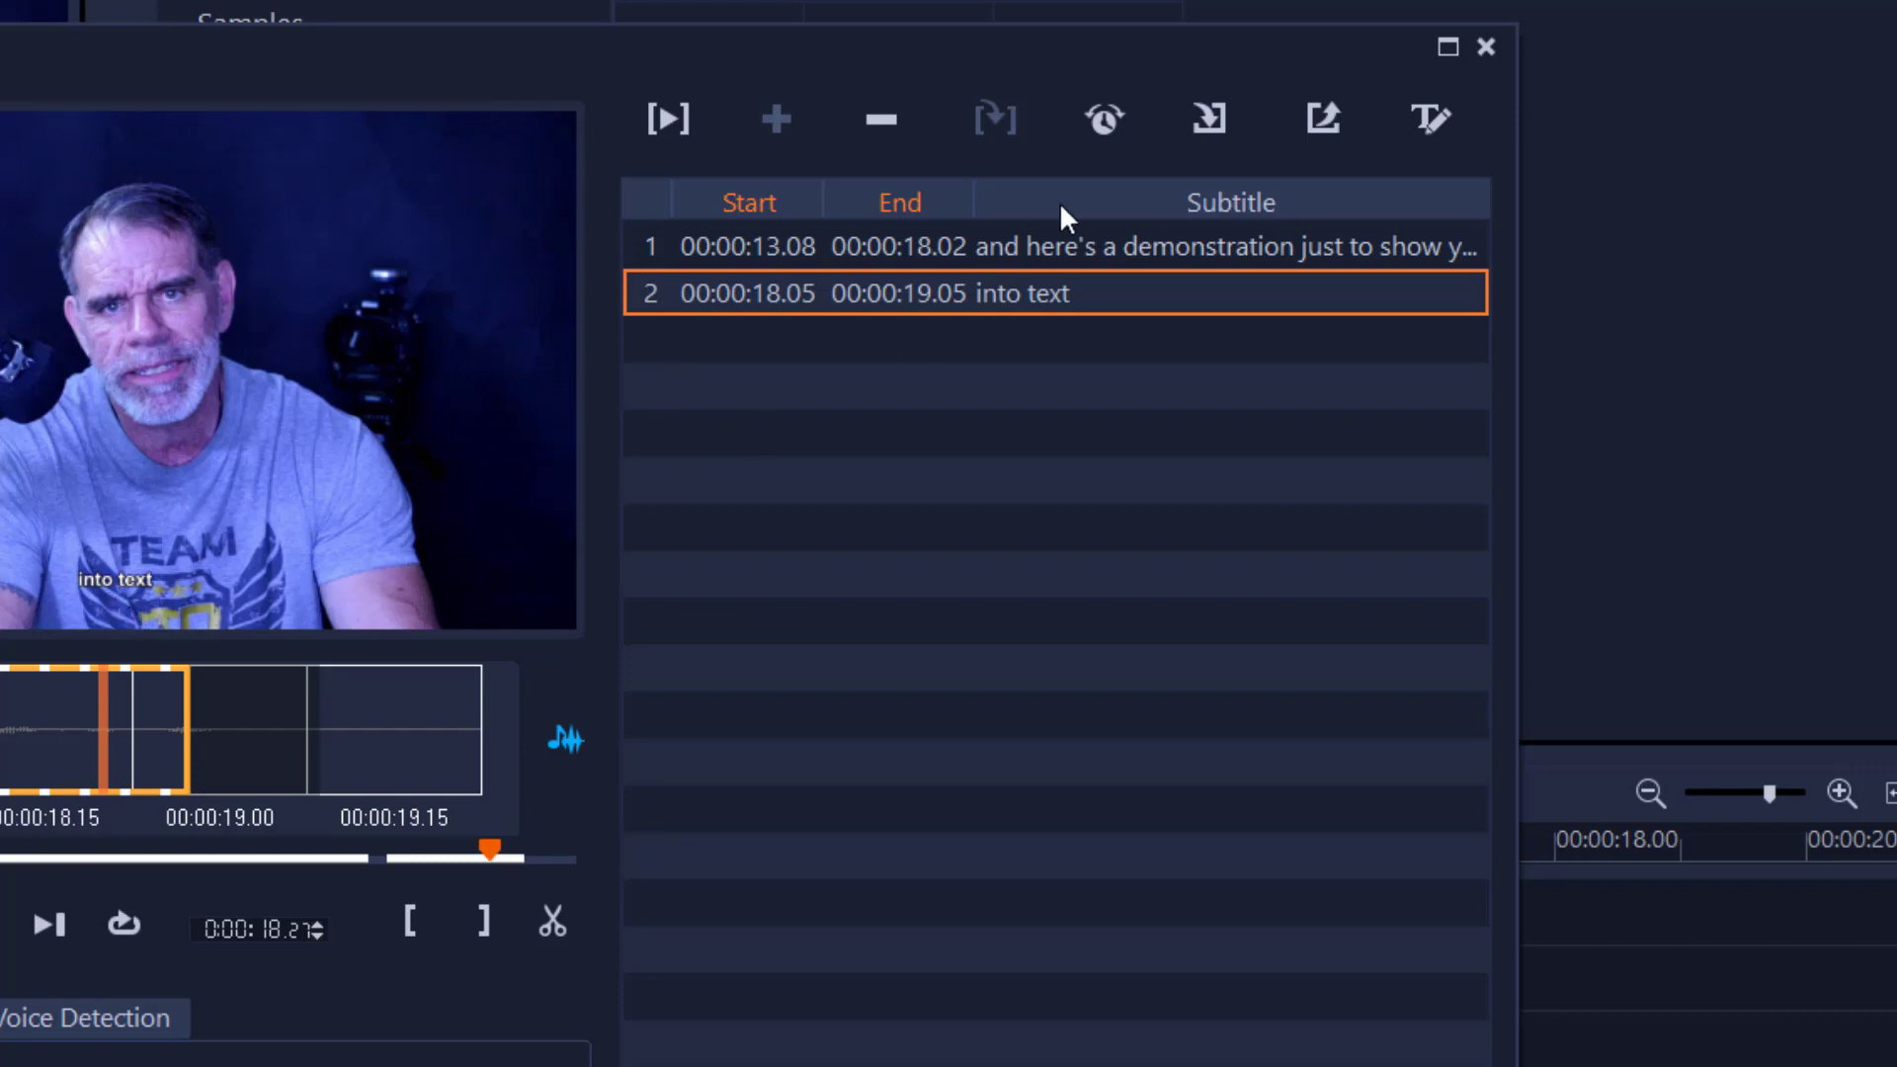
left_click(1105, 119)
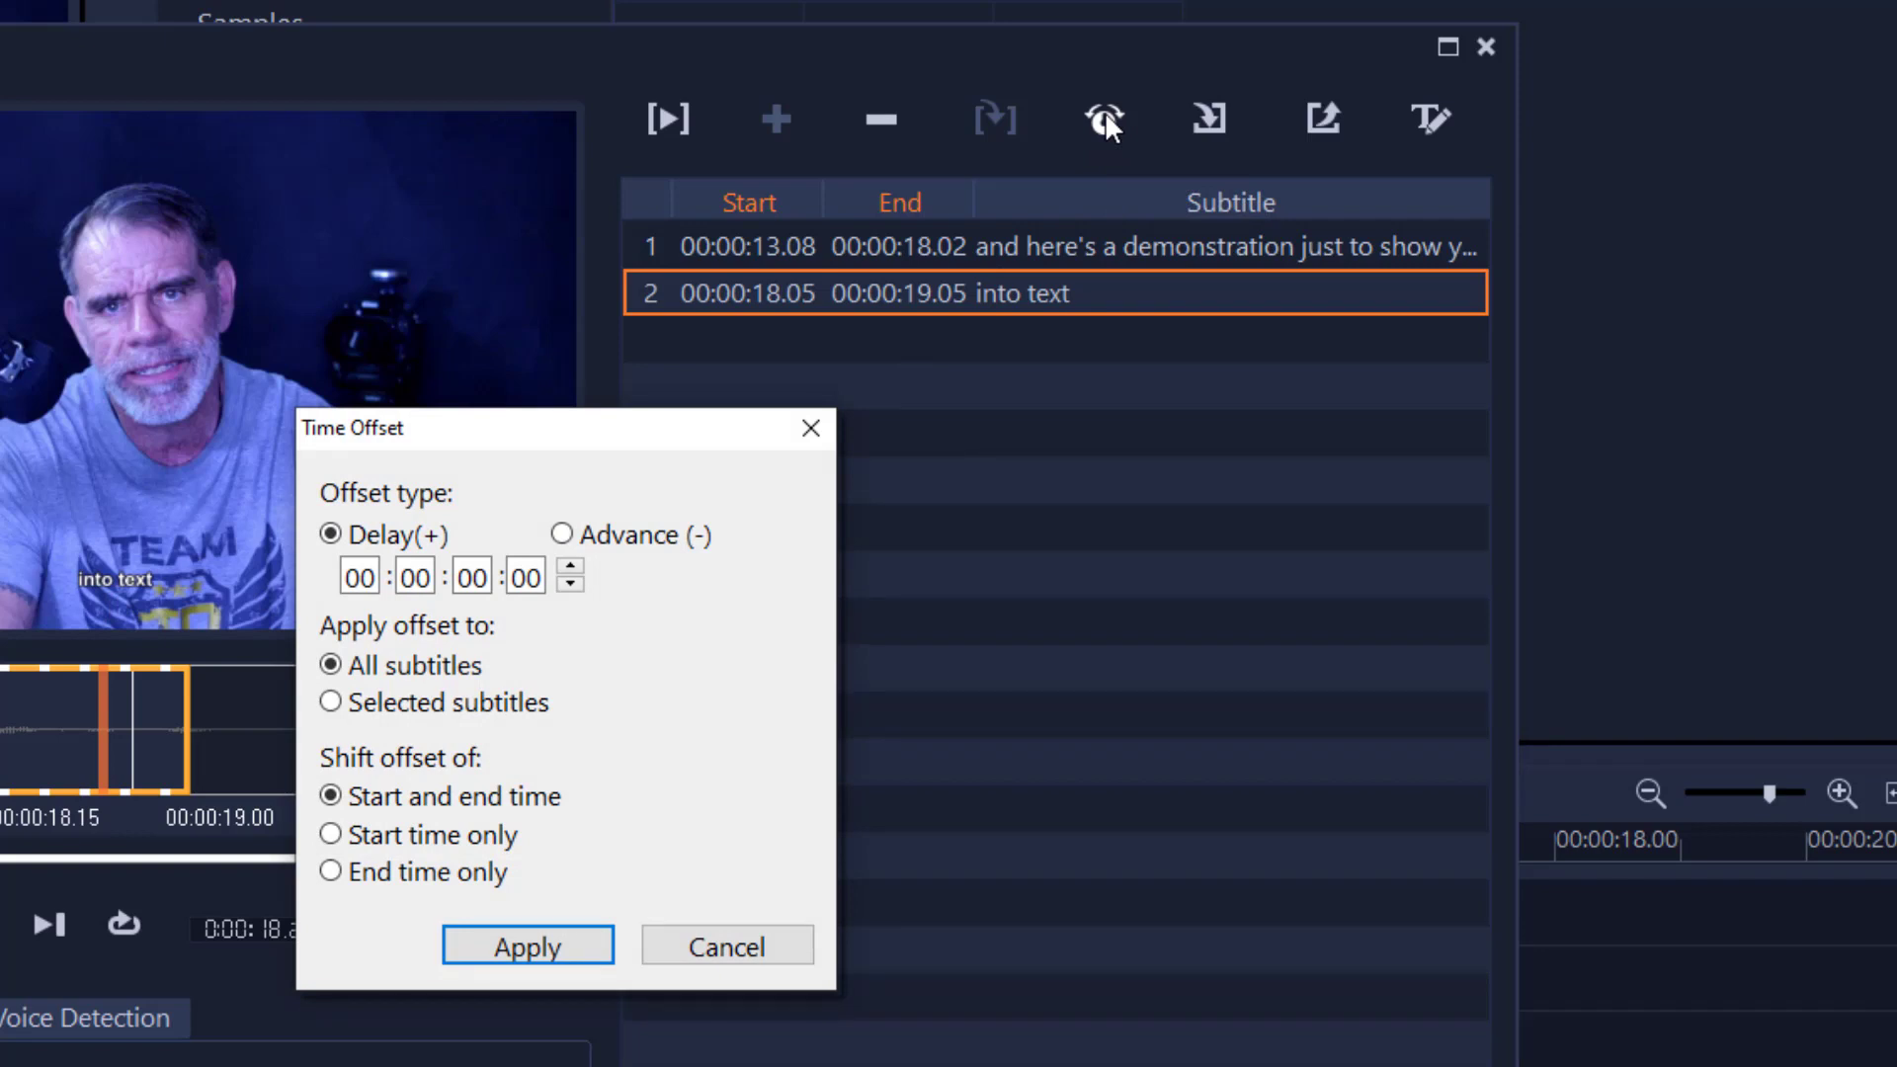
left_click(748, 948)
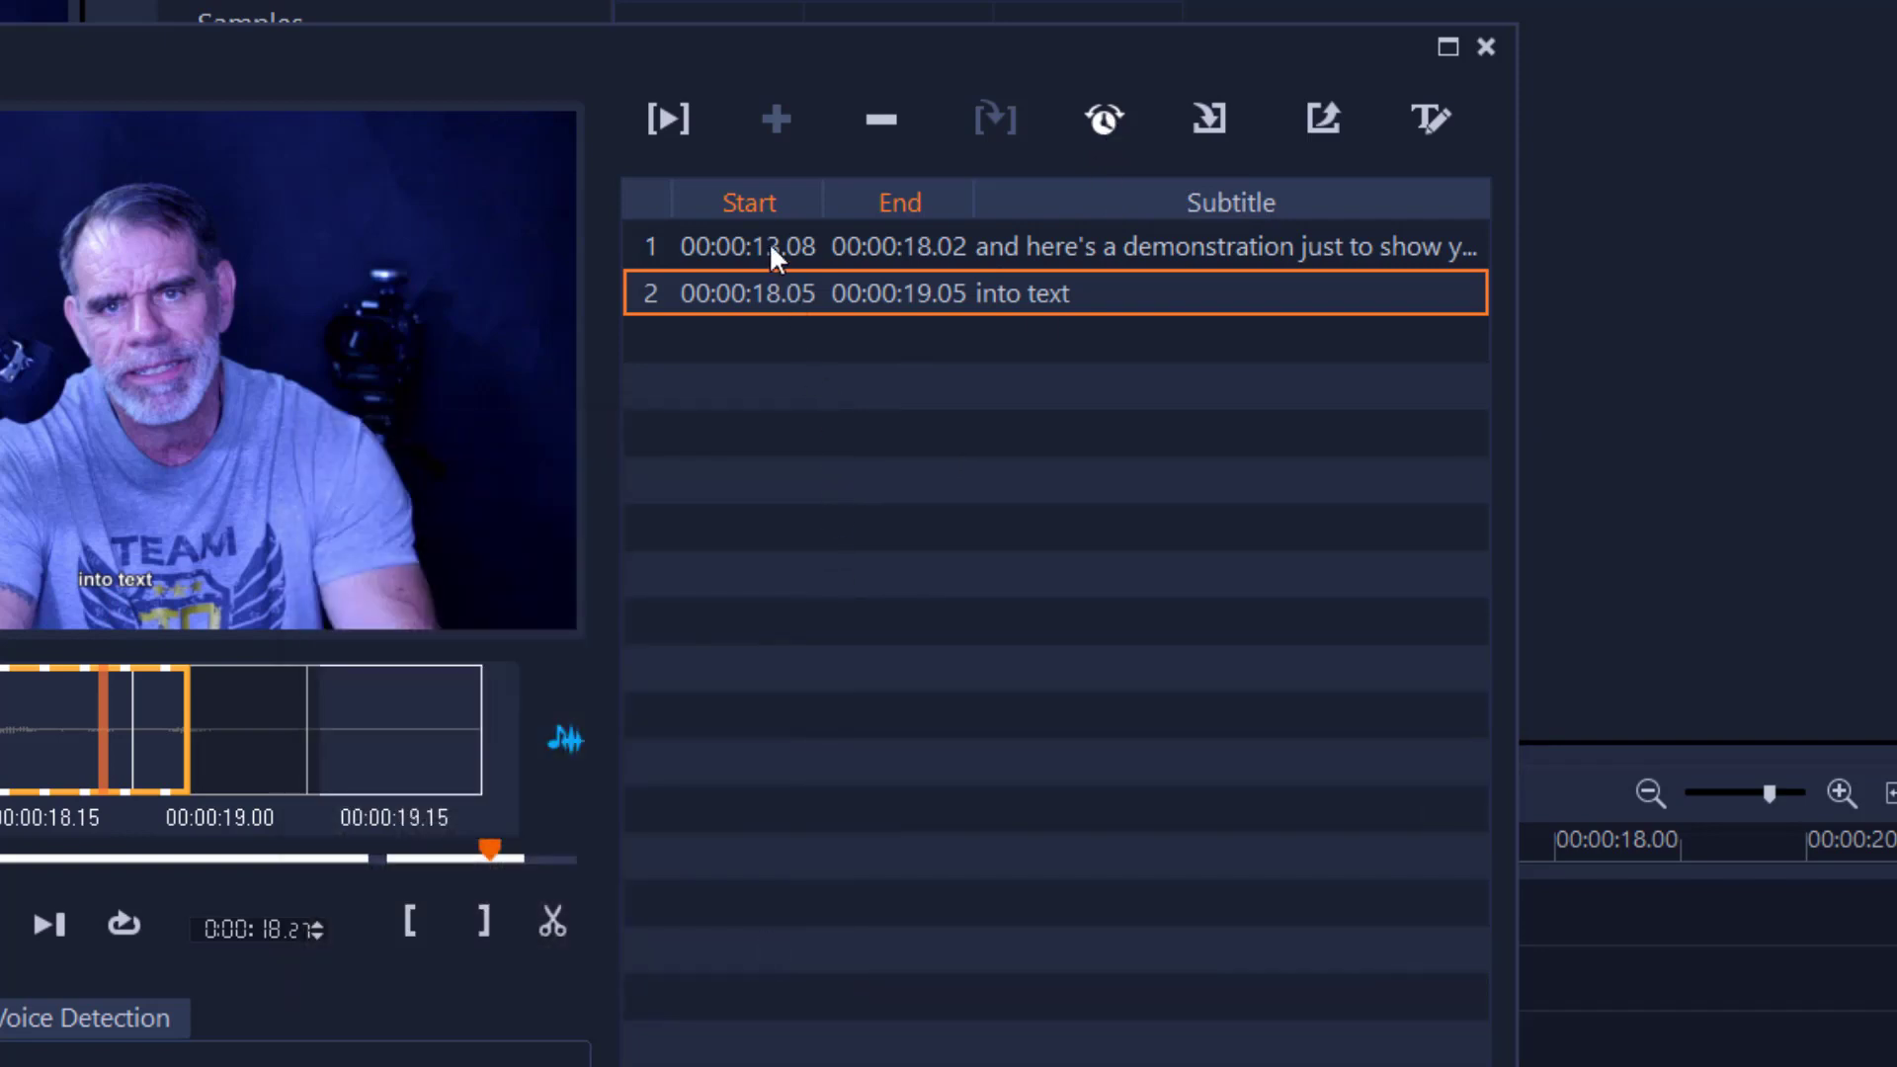
left_click(768, 243)
left_click(769, 243)
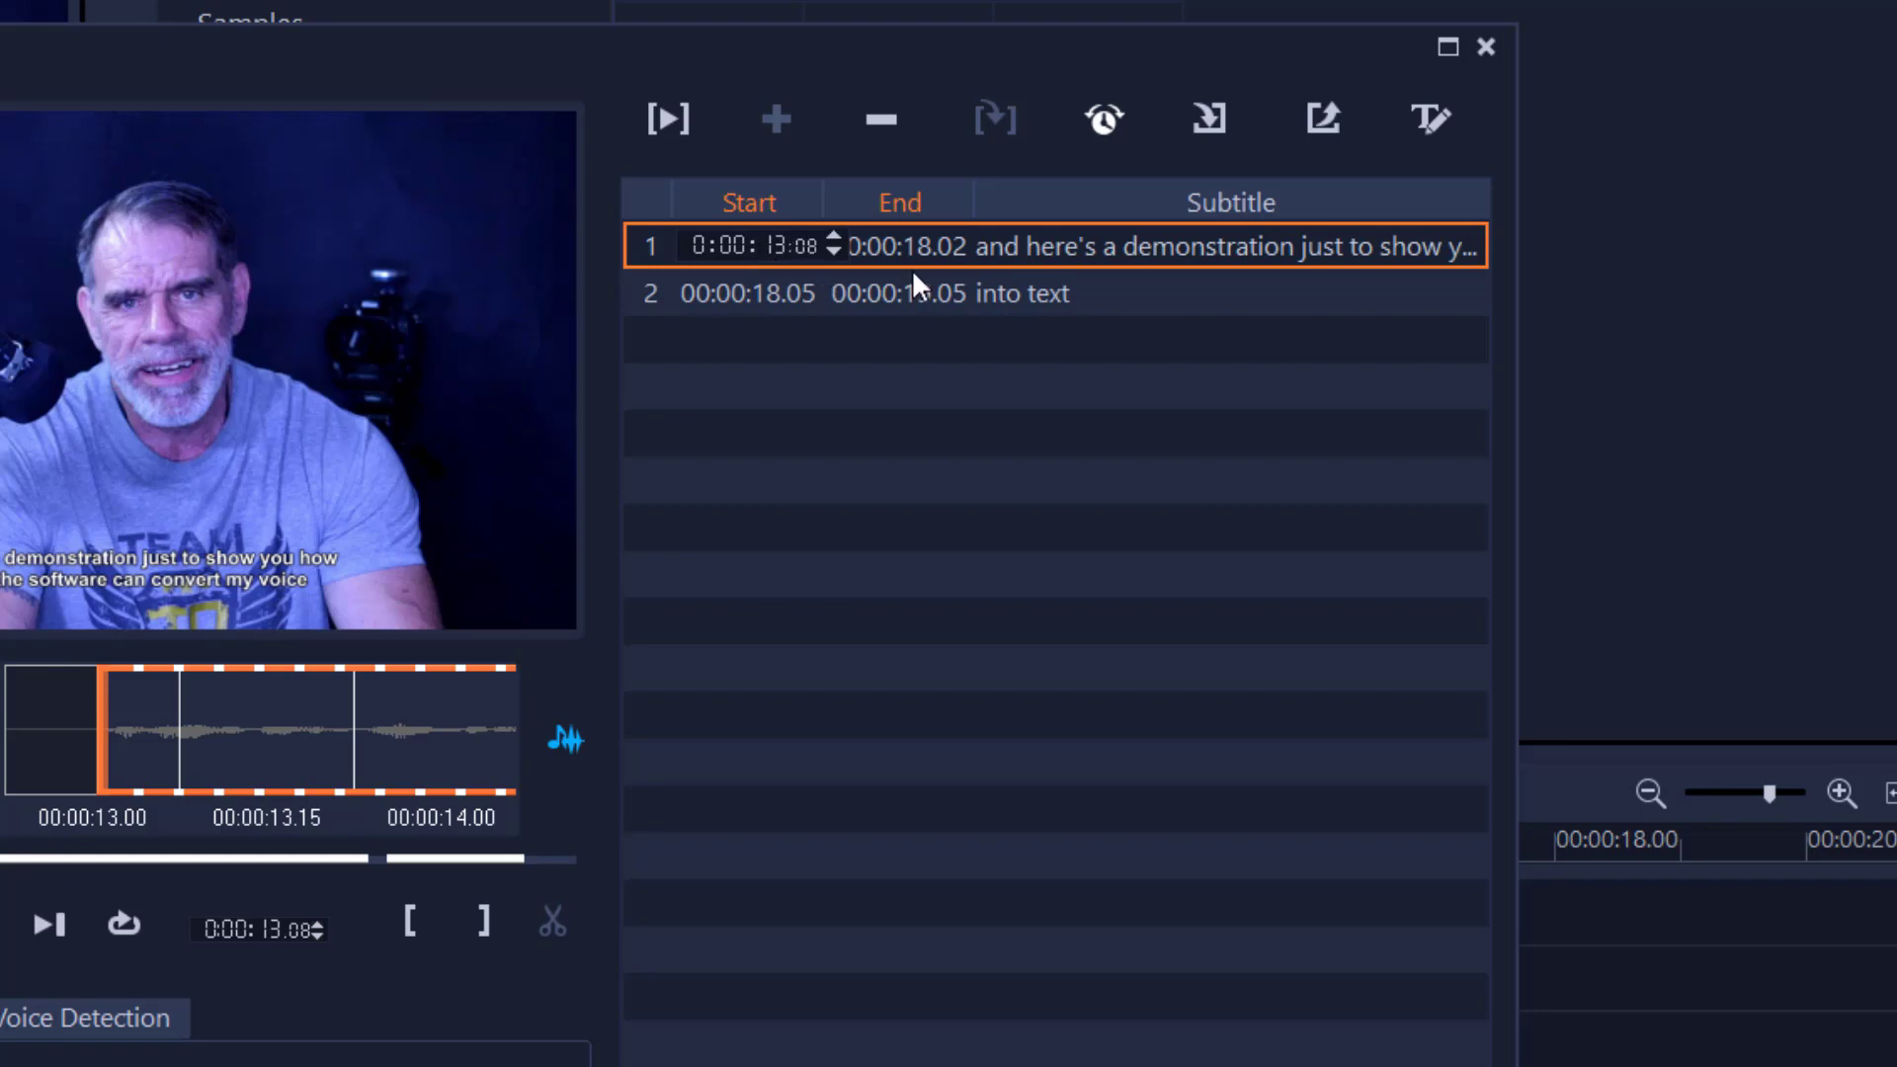
left_click(966, 553)
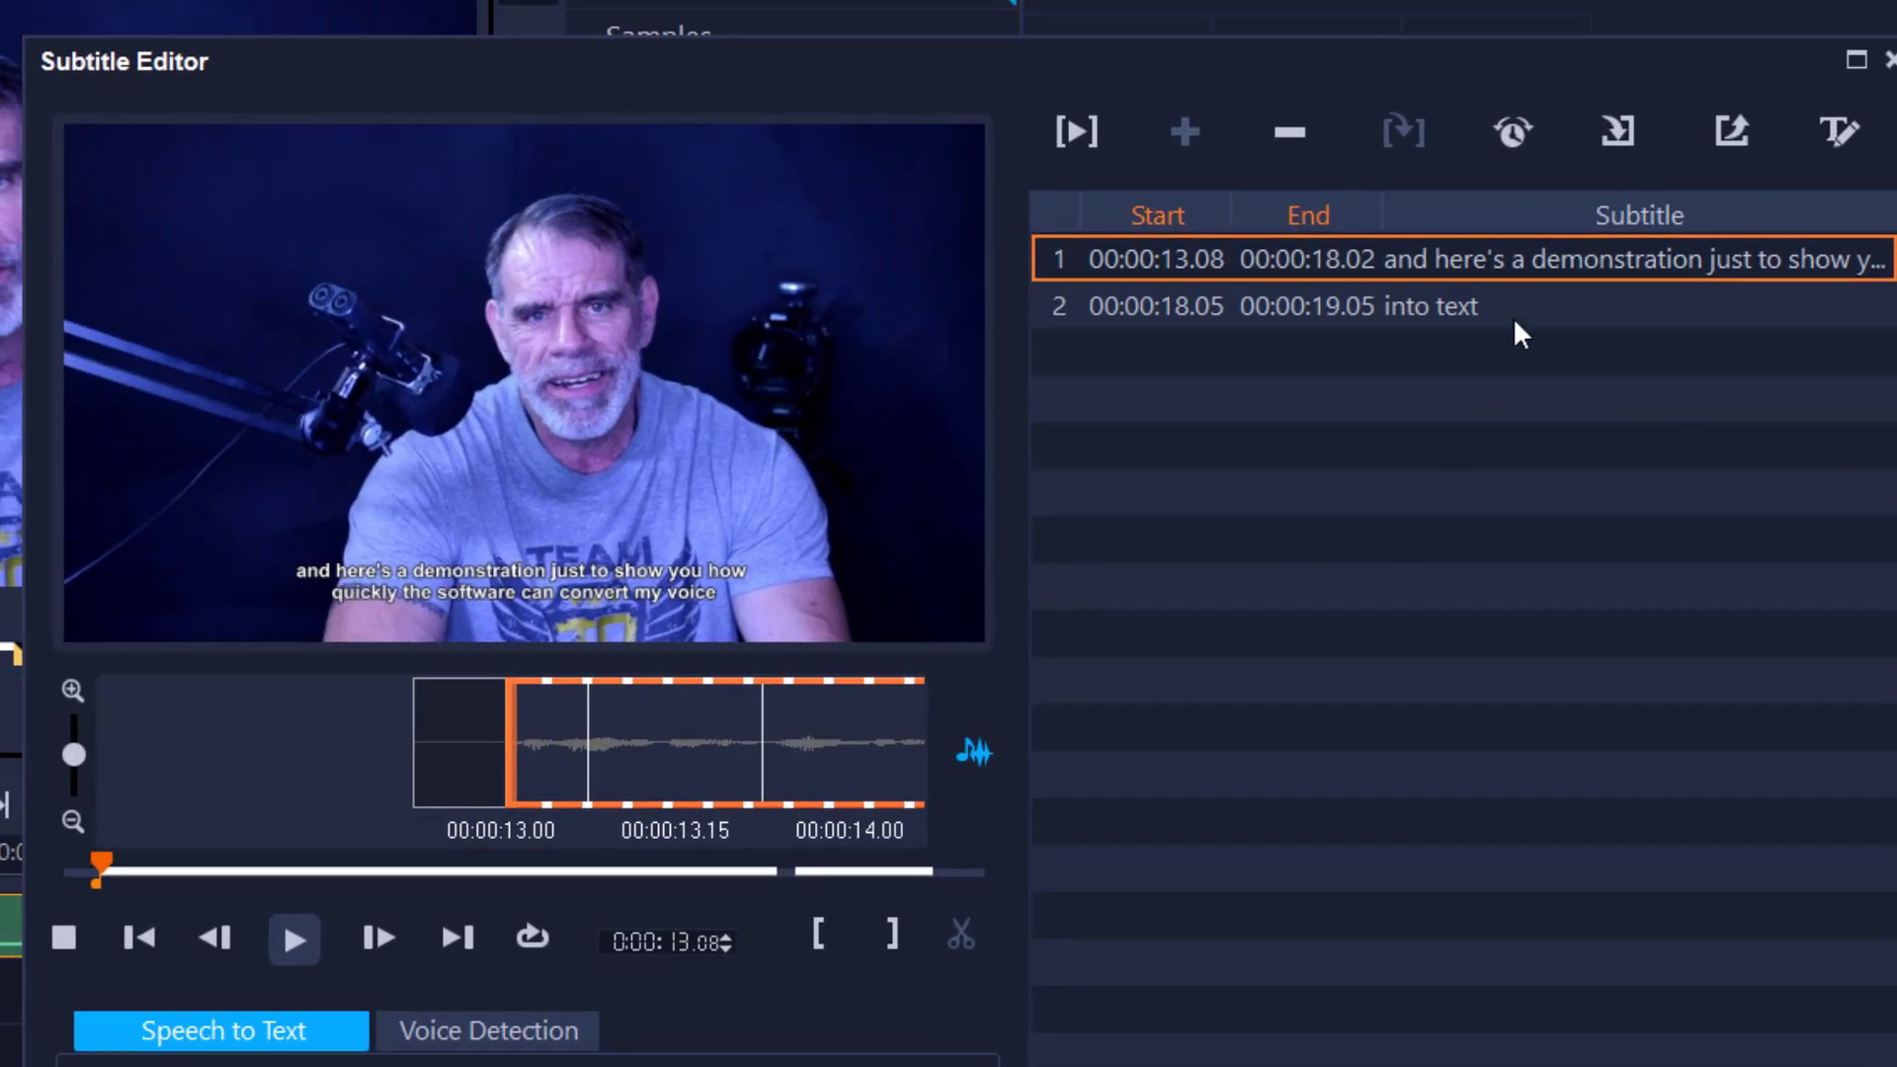
Step: Capitalize the first word of the first subtitle so it reads "And here's a demonstration"
double_click(1575, 260)
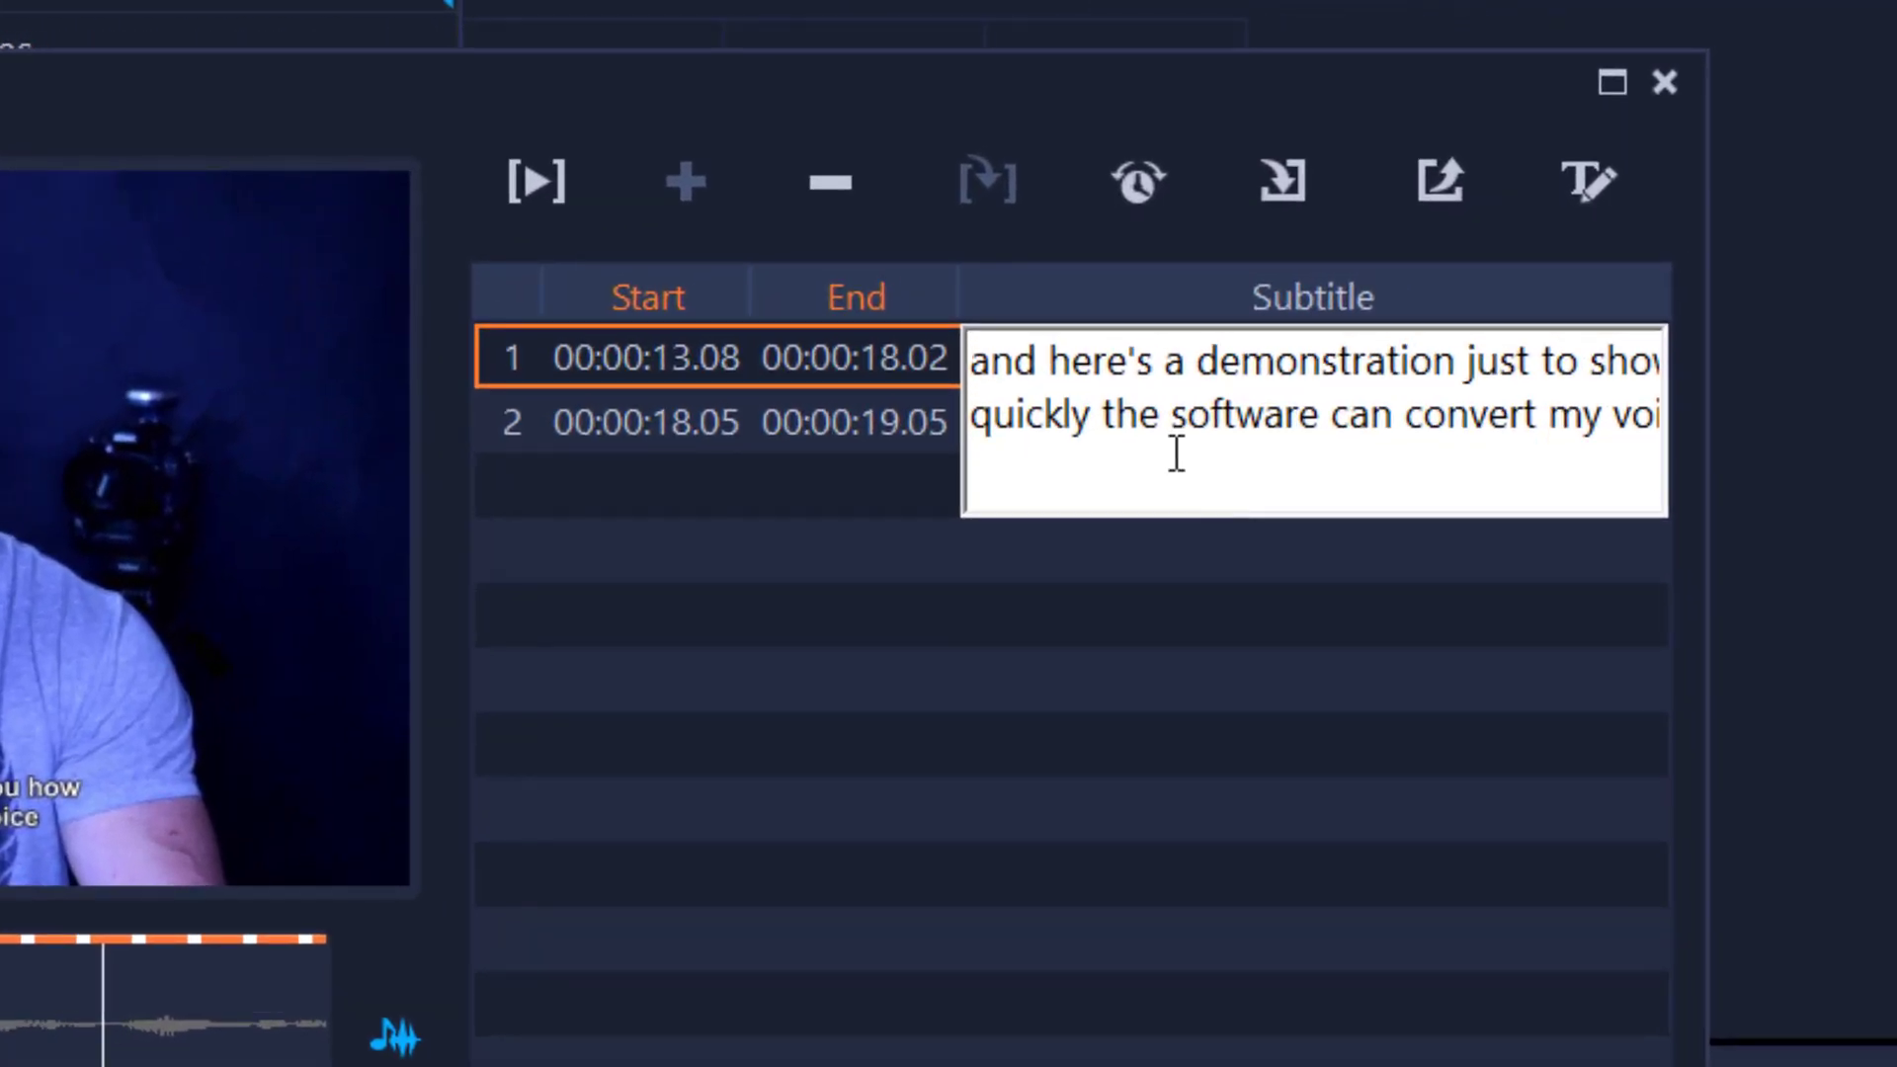
left_click(988, 369)
key("BackSpace")
type("A")
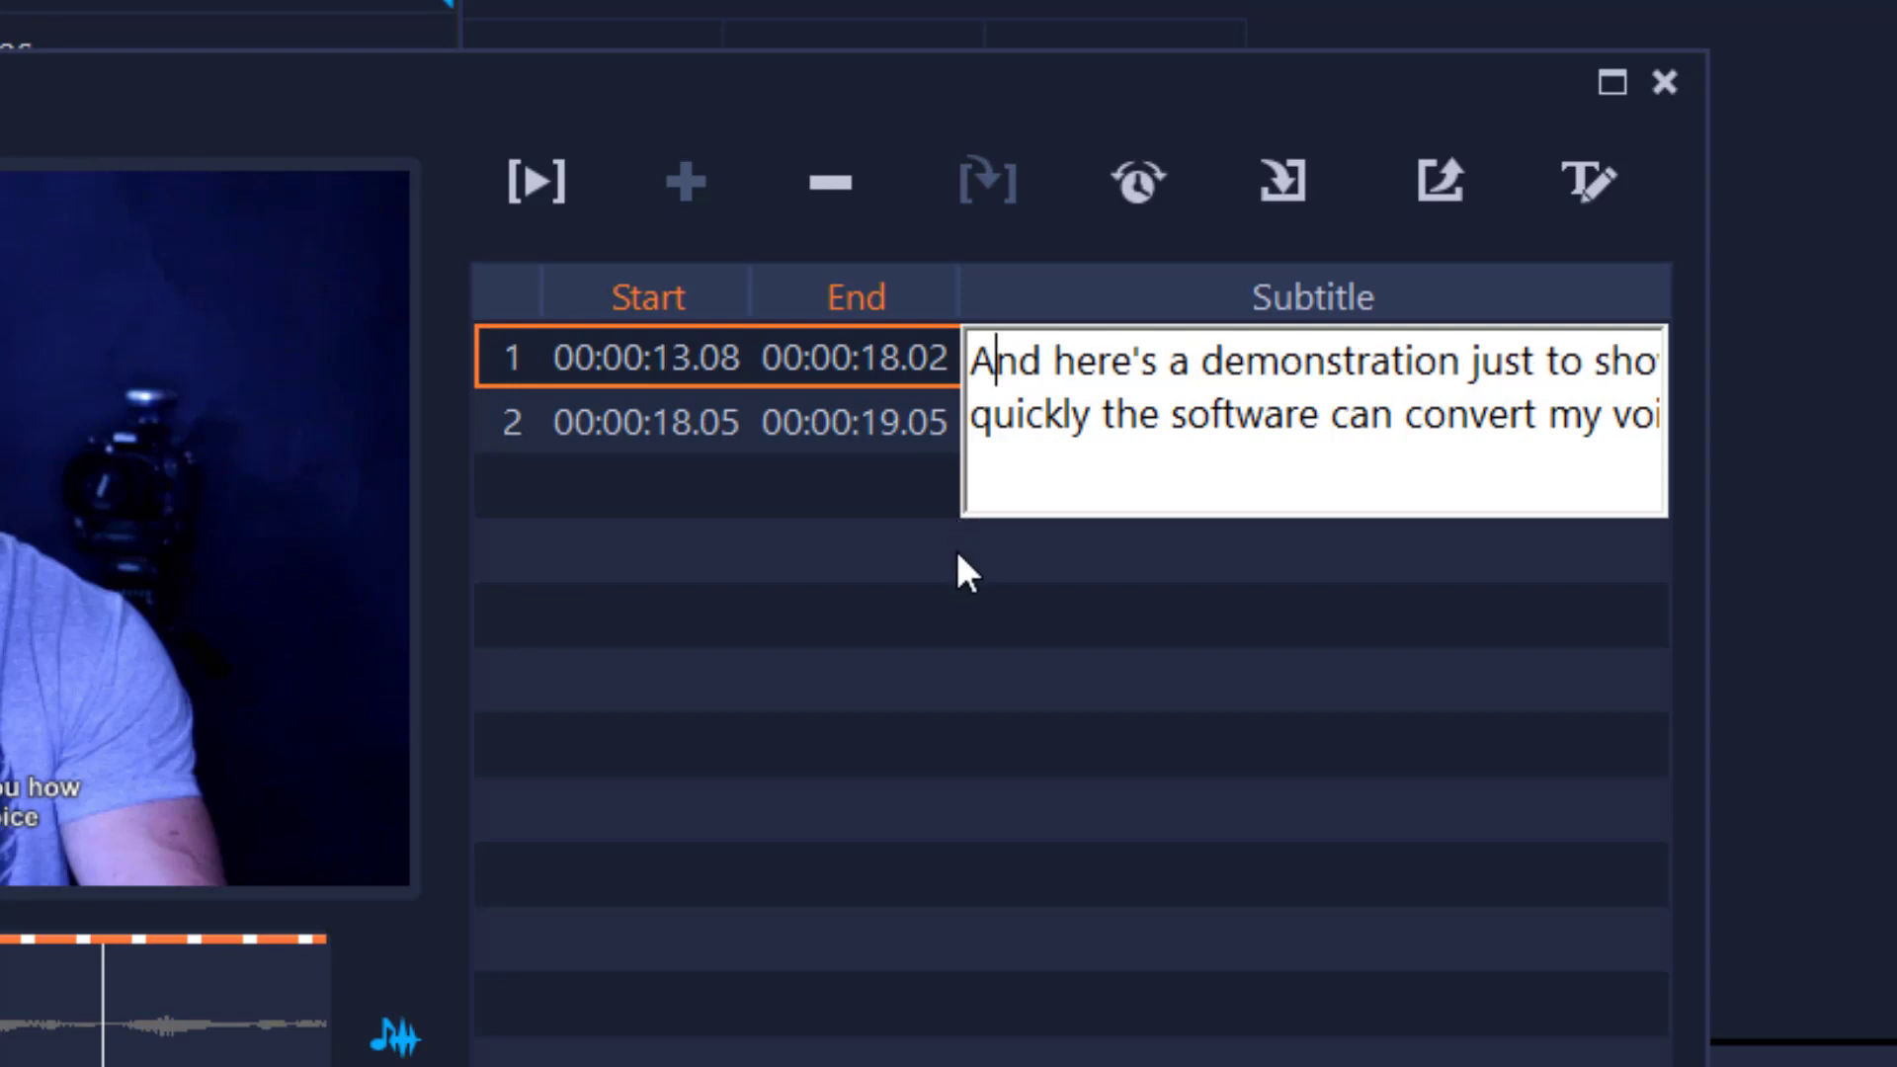
left_click(1058, 721)
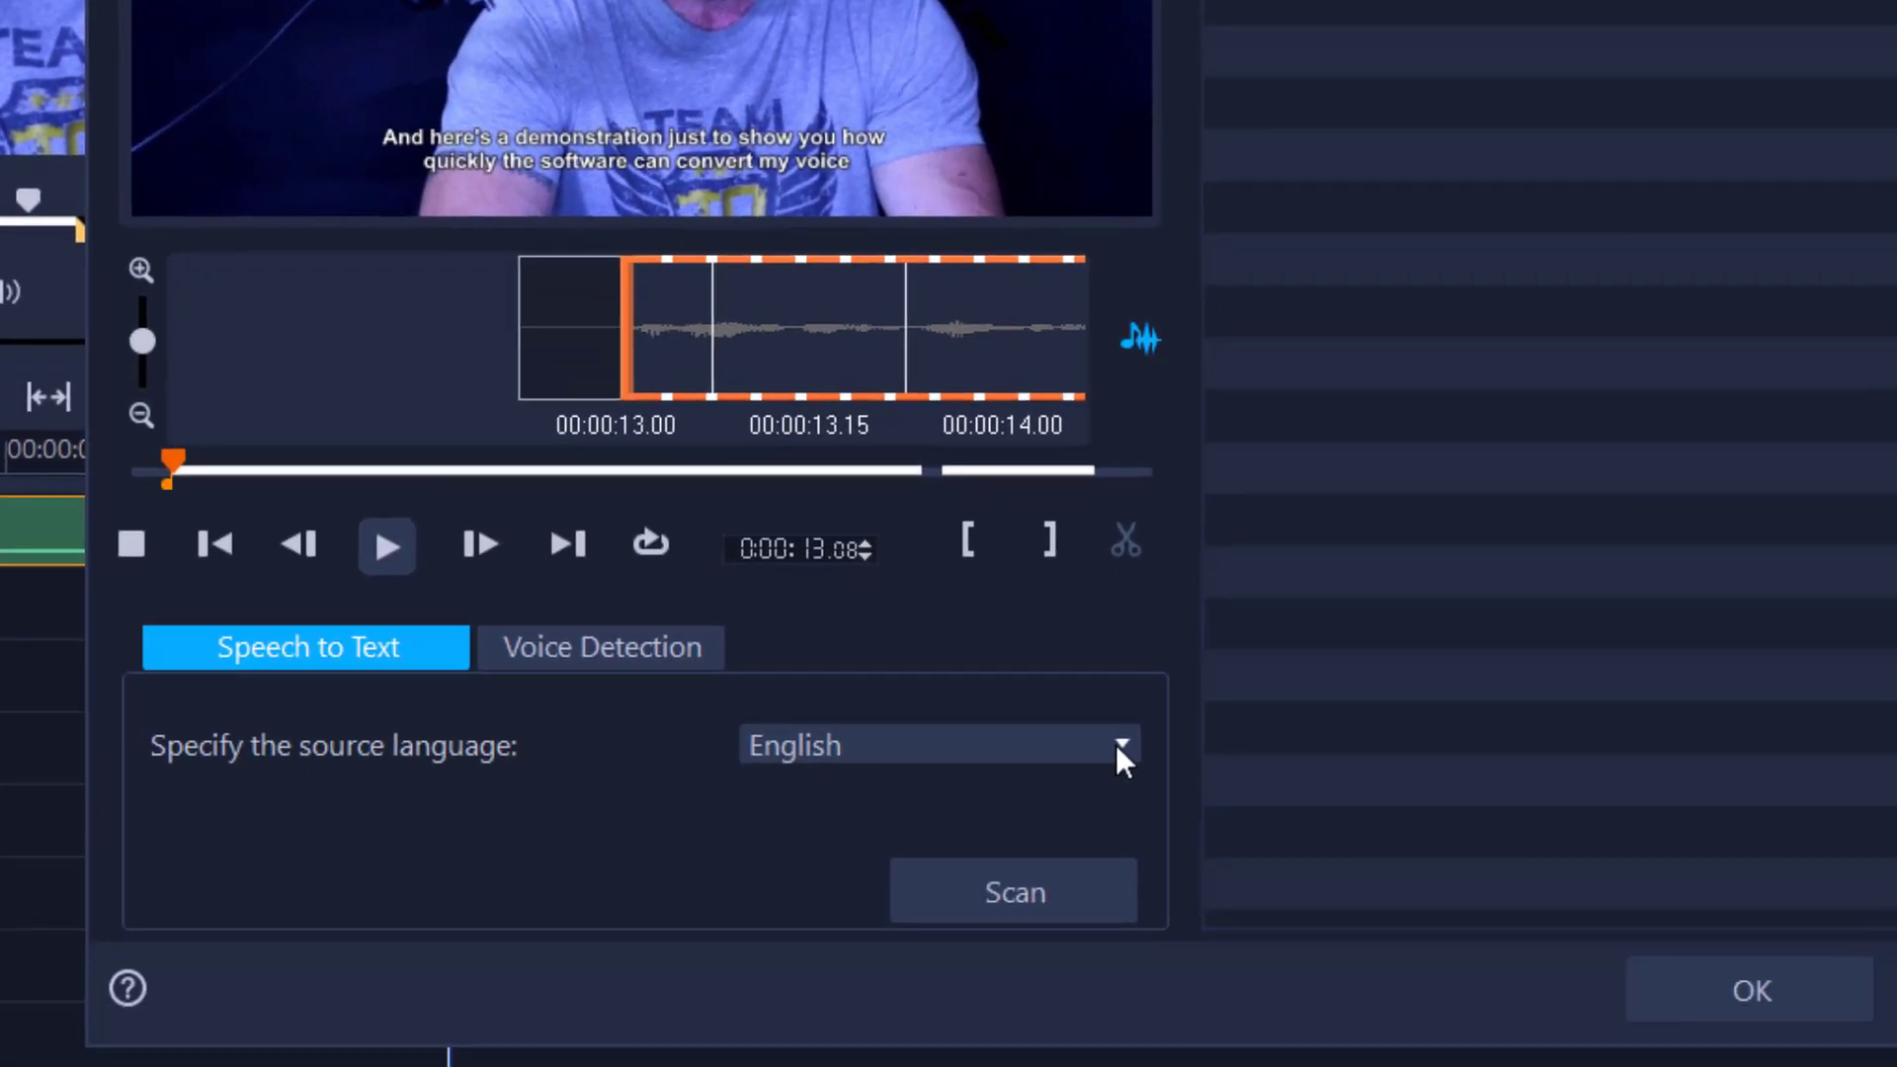
Step: Check the available source languages, keep English, and accept the subtitles onto the timeline
left_click(1581, 1066)
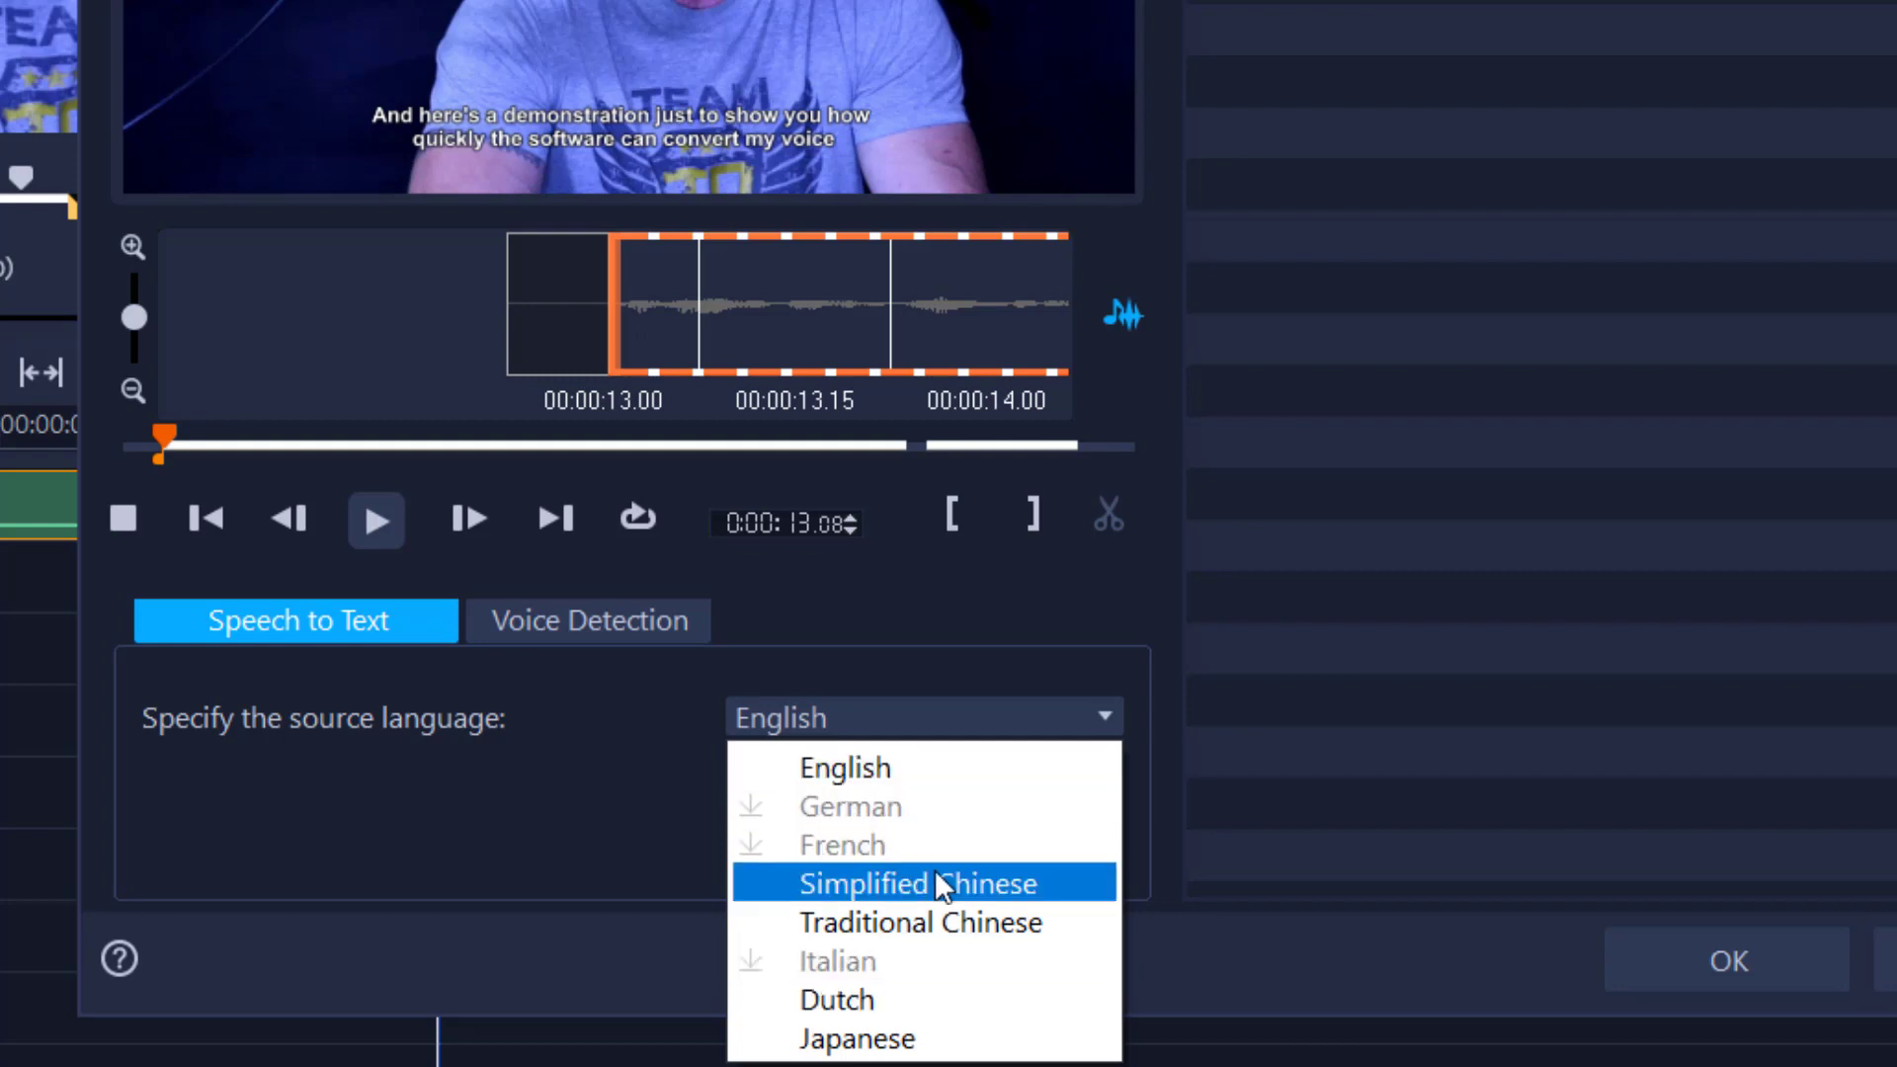
left_click(466, 823)
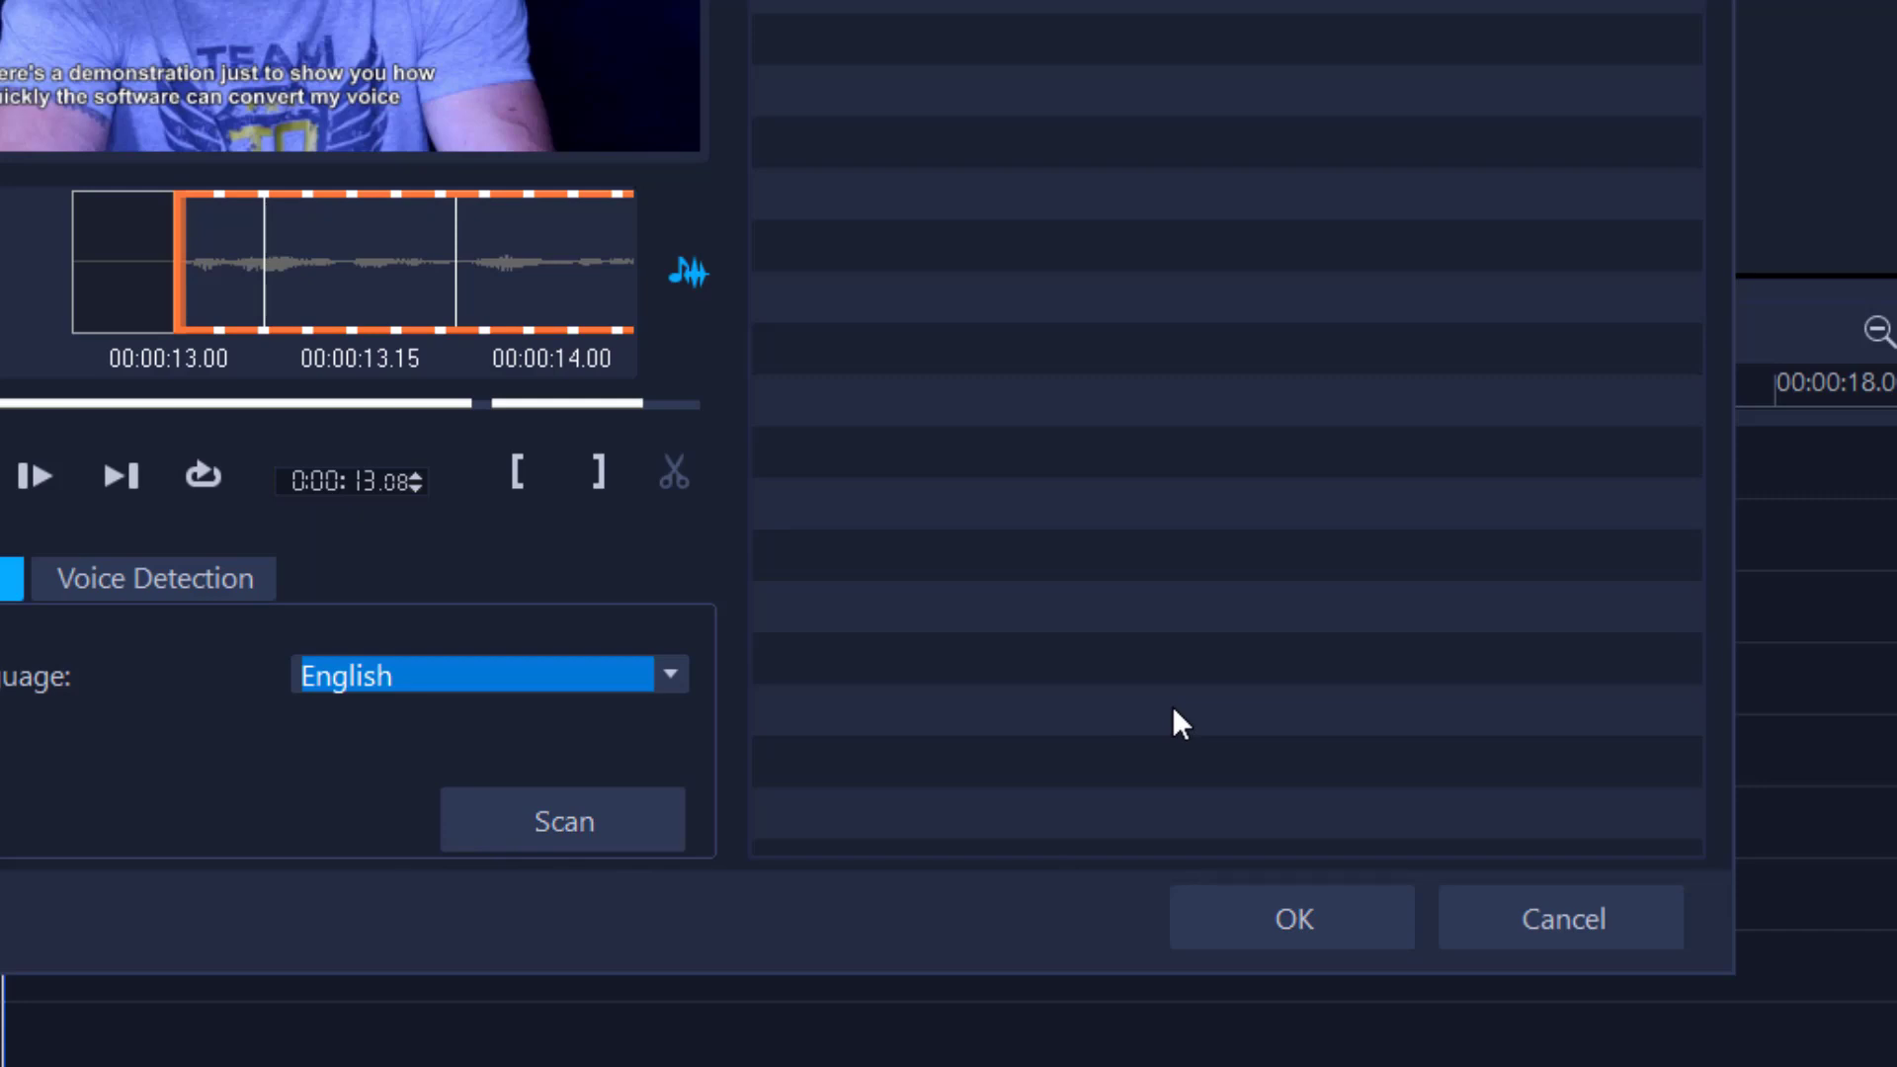
left_click(1253, 905)
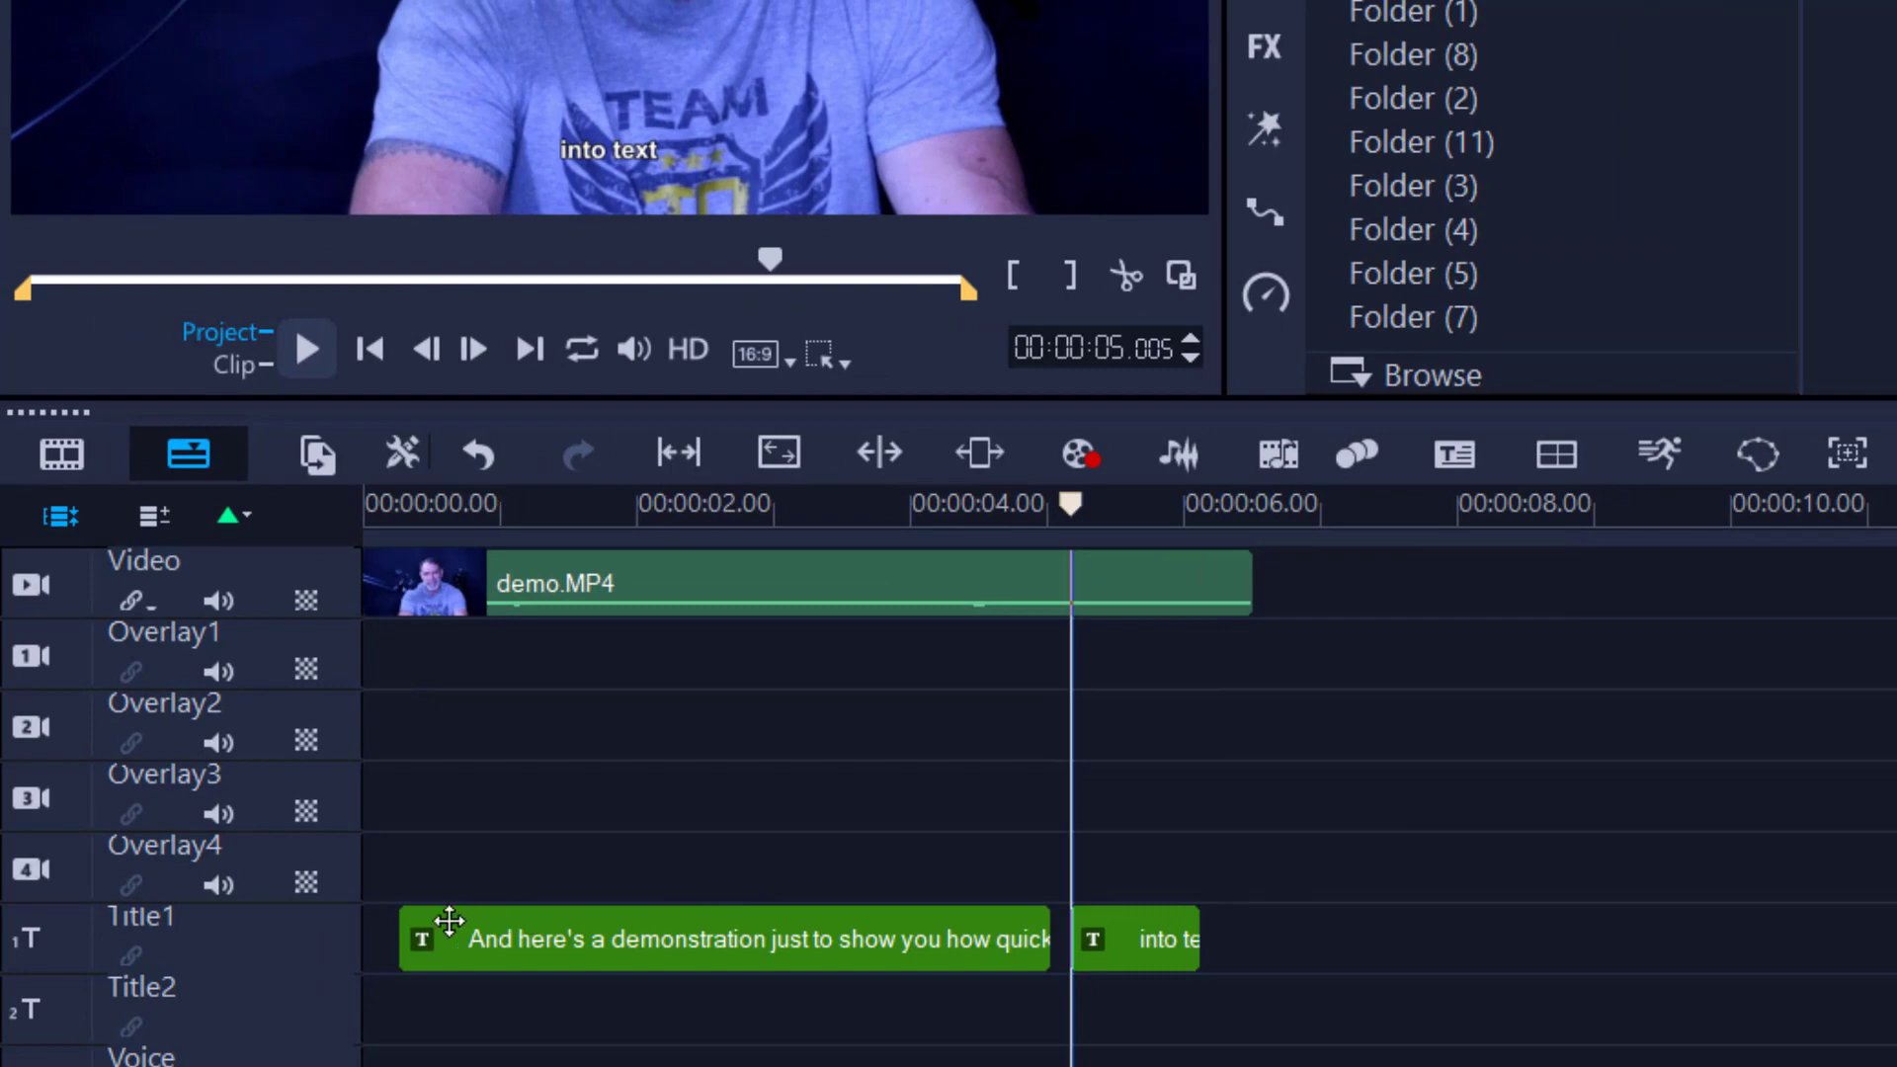
Step: Preview the subtitled project from the start and examine the font options of the first subtitle clip
left_click_drag(1070, 504, 326, 533)
key("space")
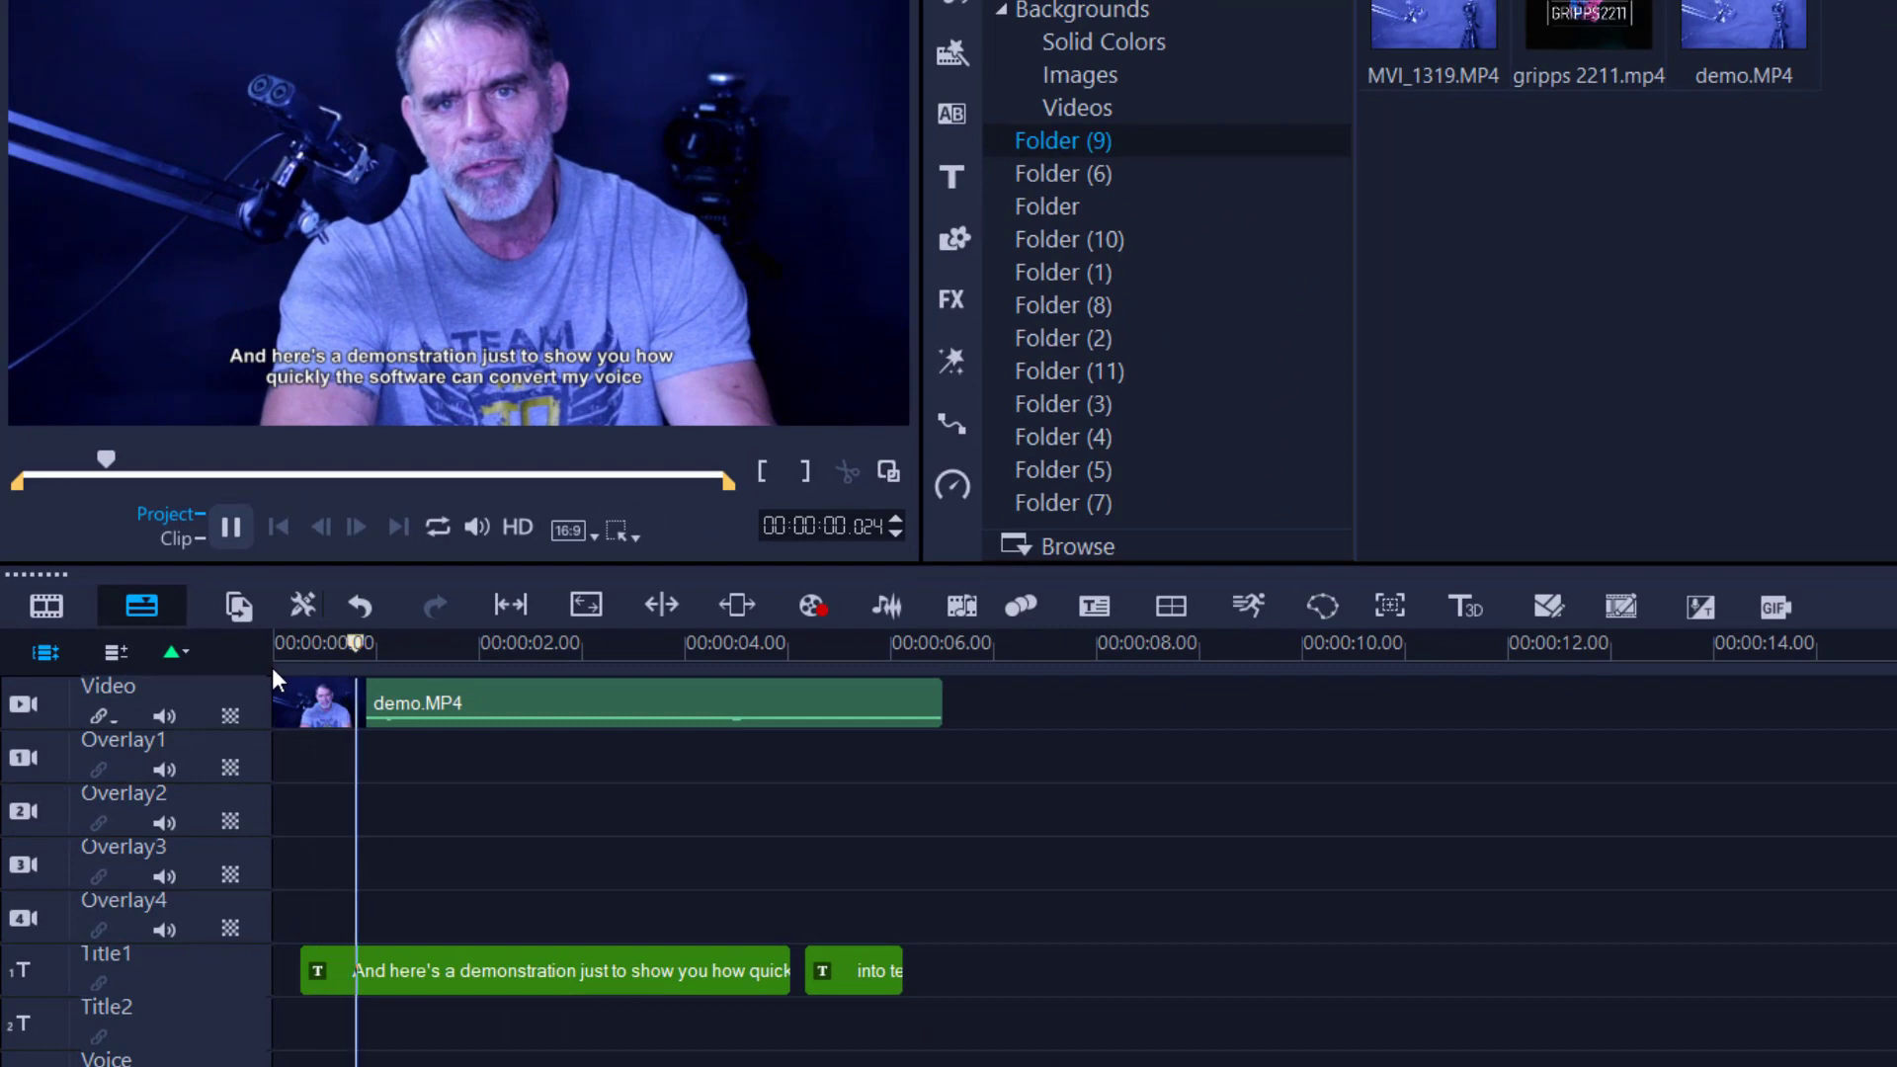
key("space")
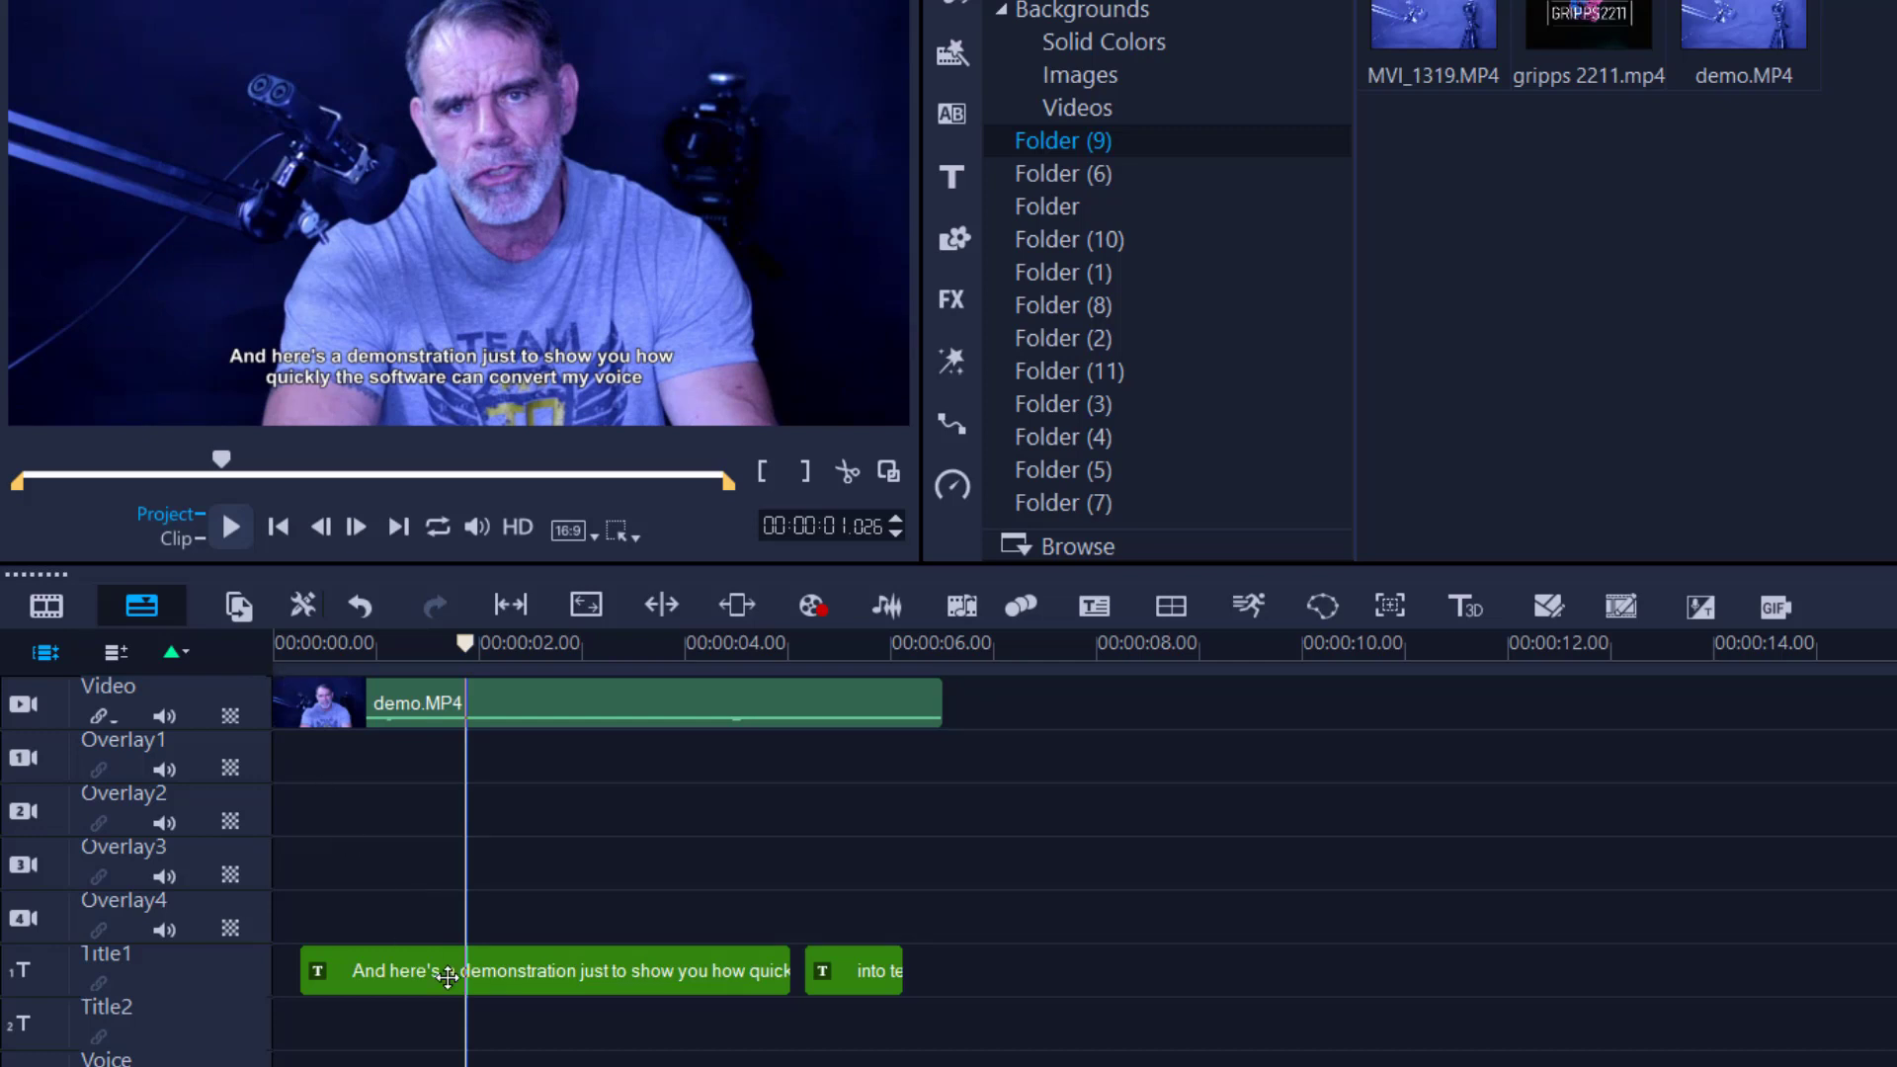
left_click(511, 978)
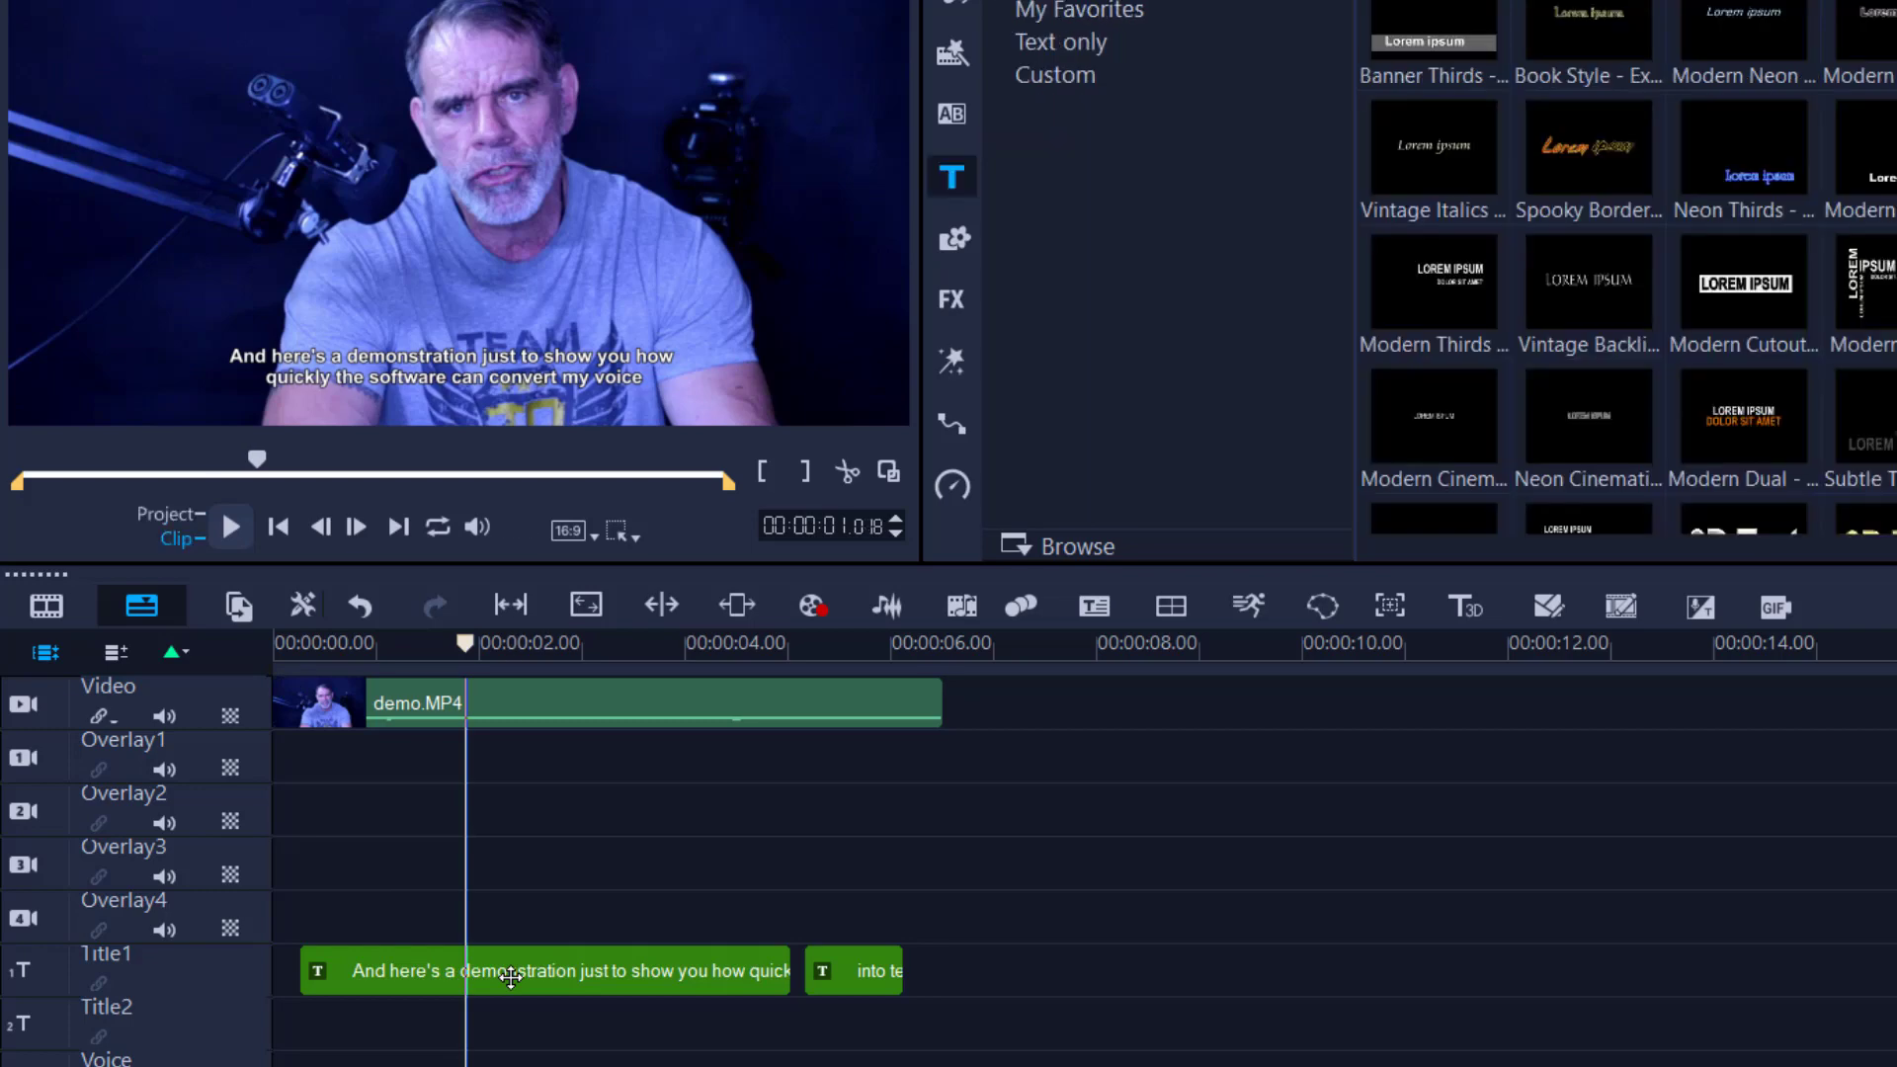
double_click(453, 397)
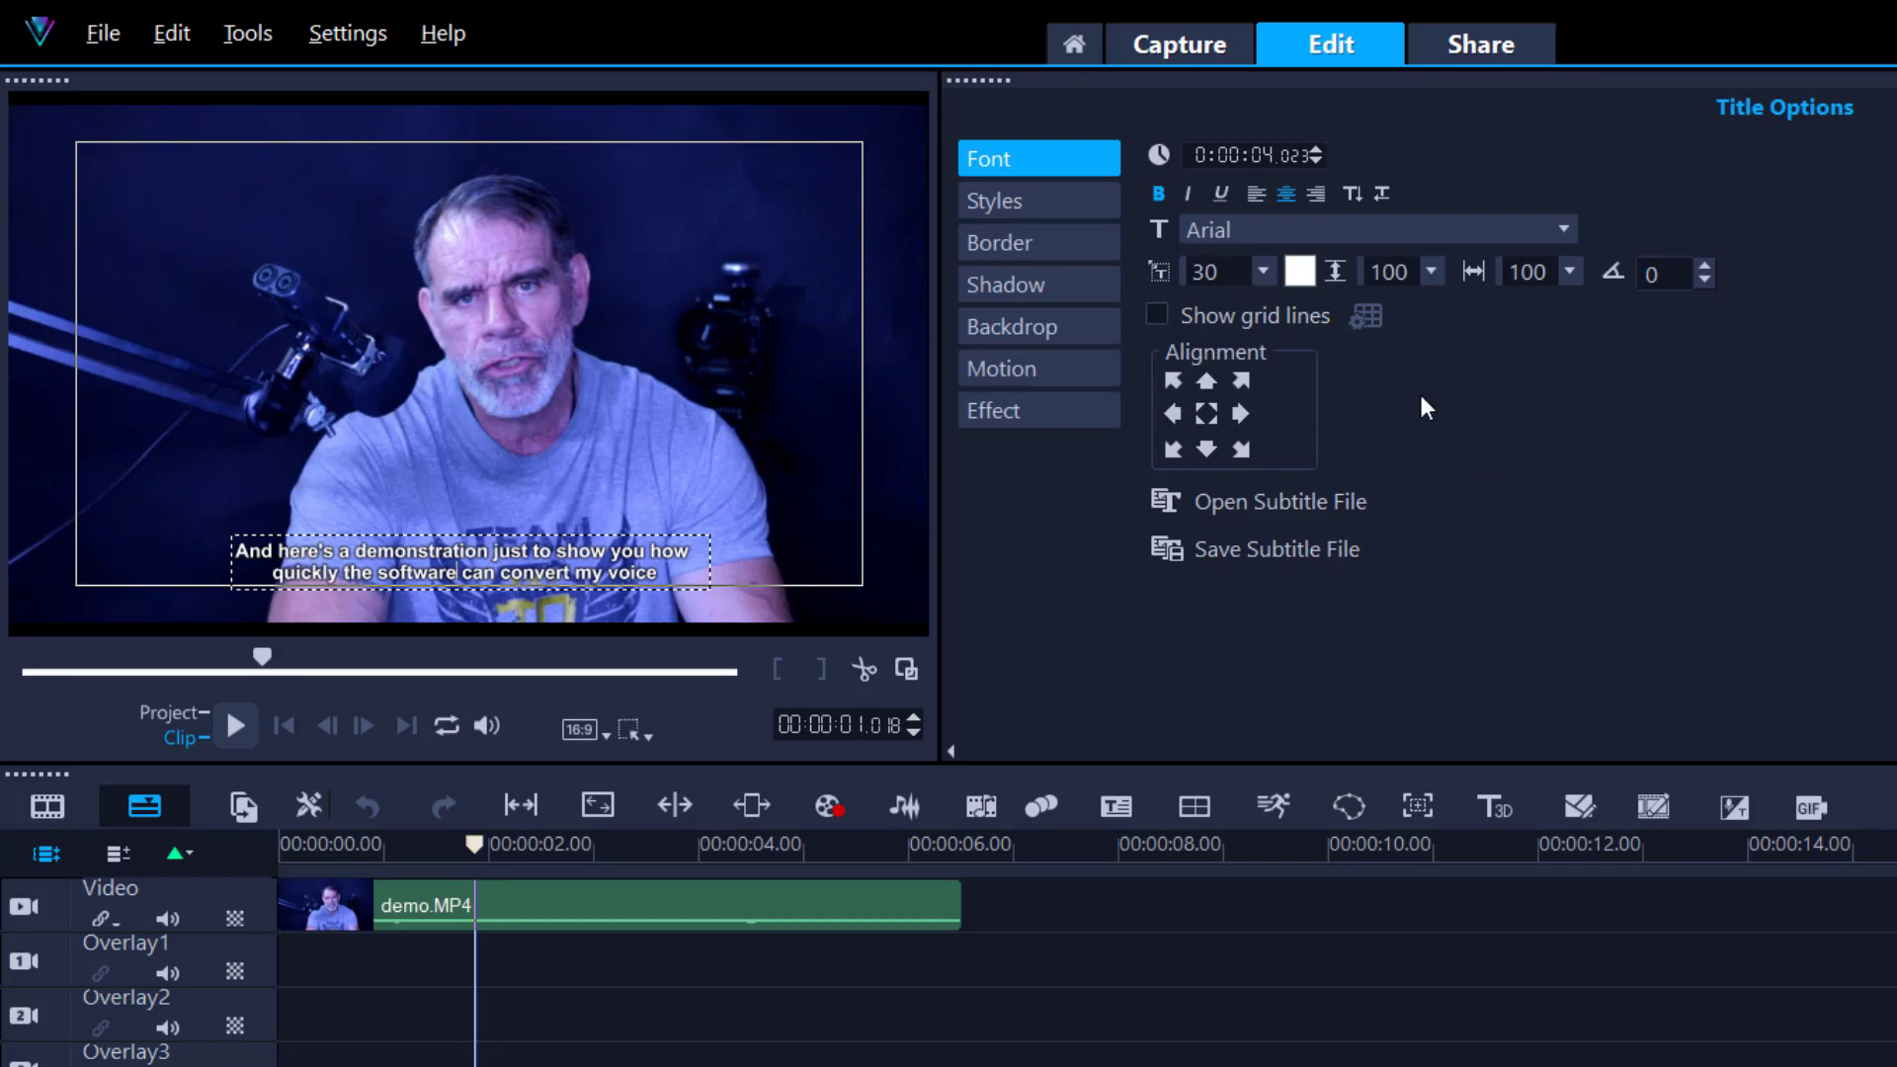
left_click(693, 1015)
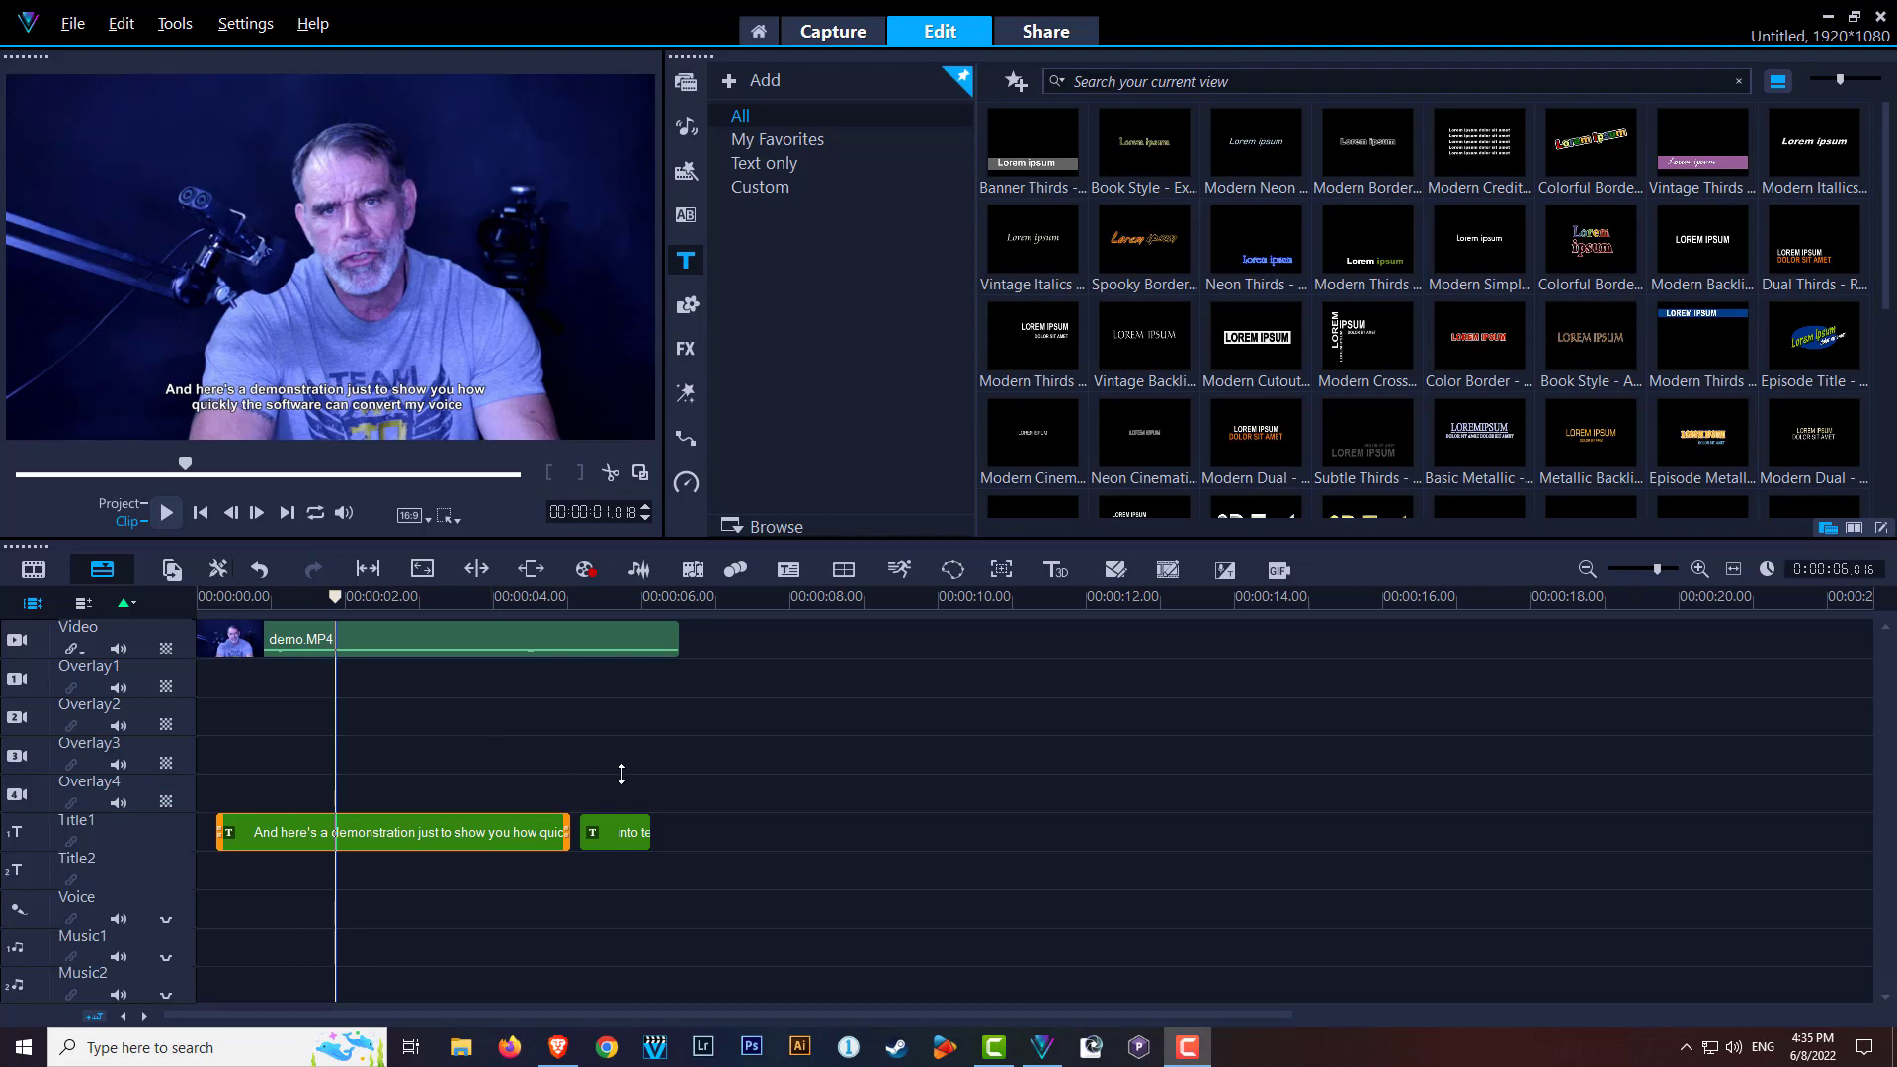
Step: Delete both subtitle clips from the Title1 track
left_click(615, 831)
key("Delete")
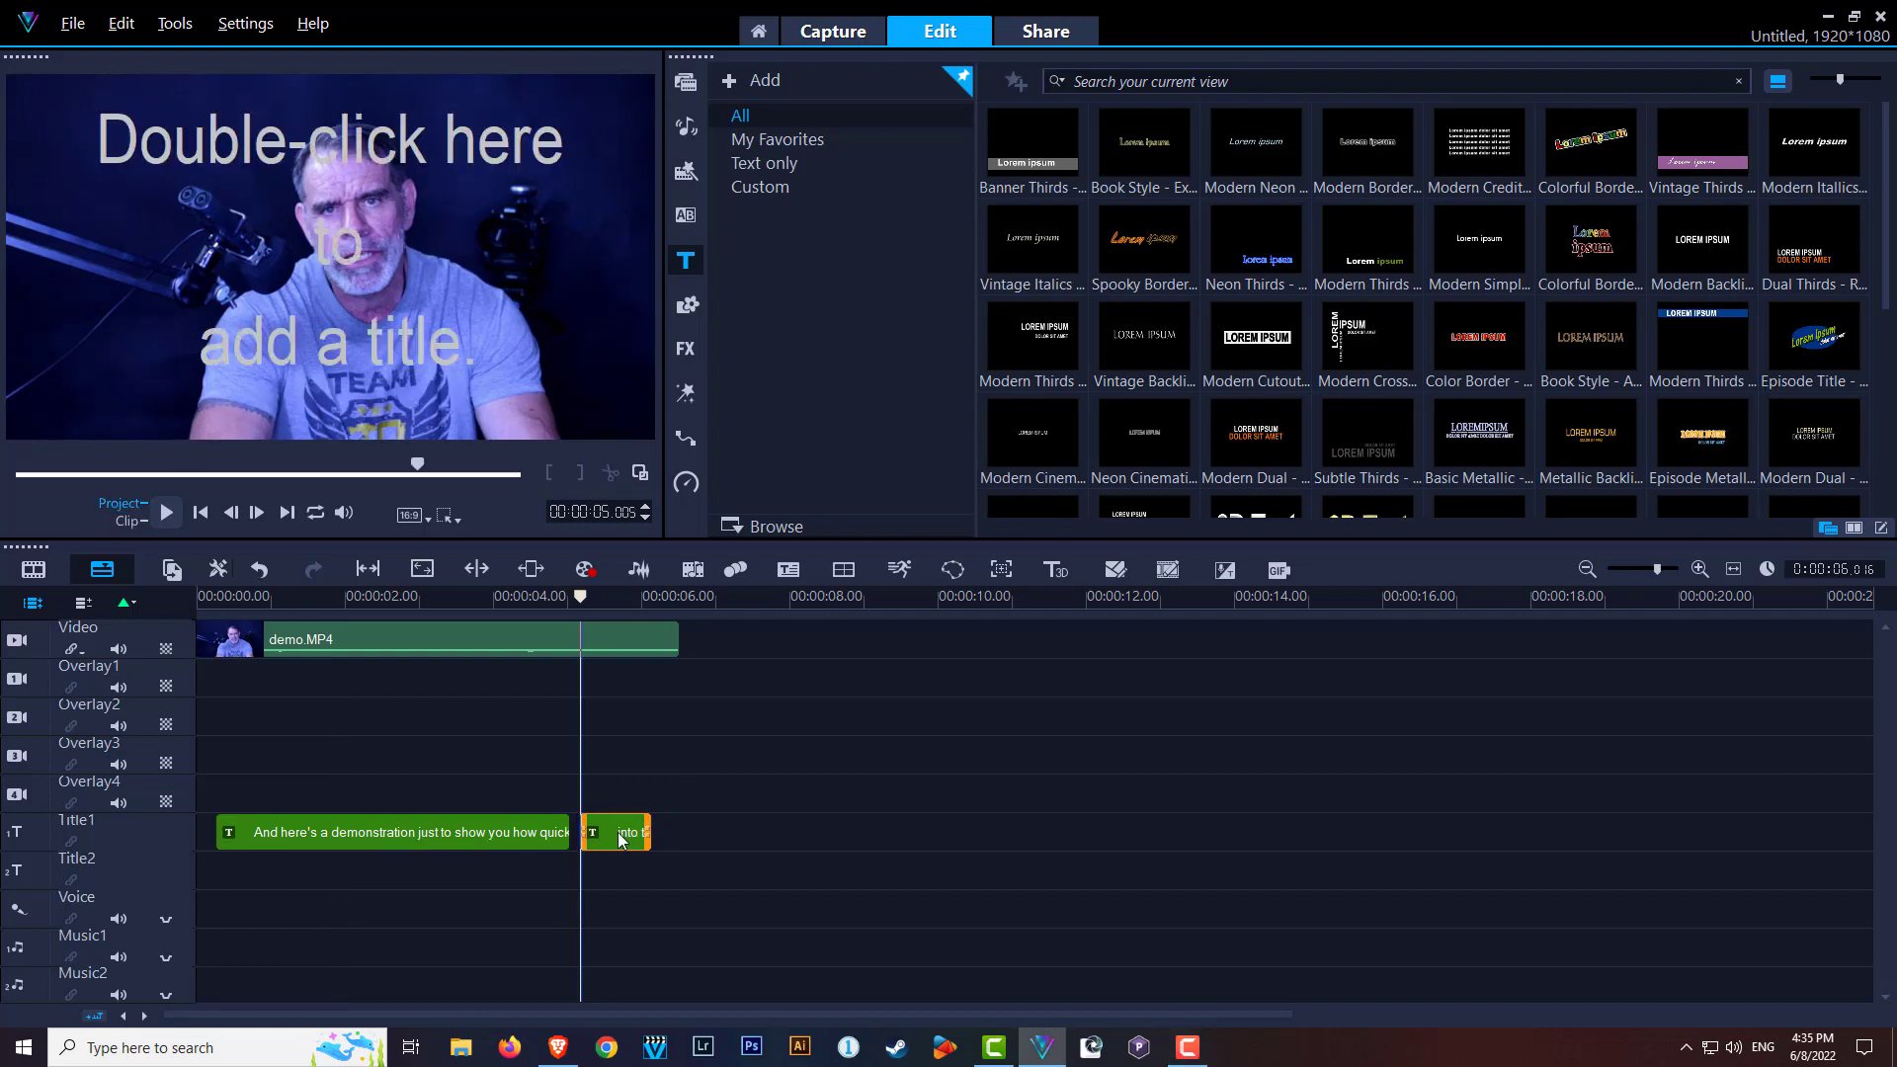
key("Delete")
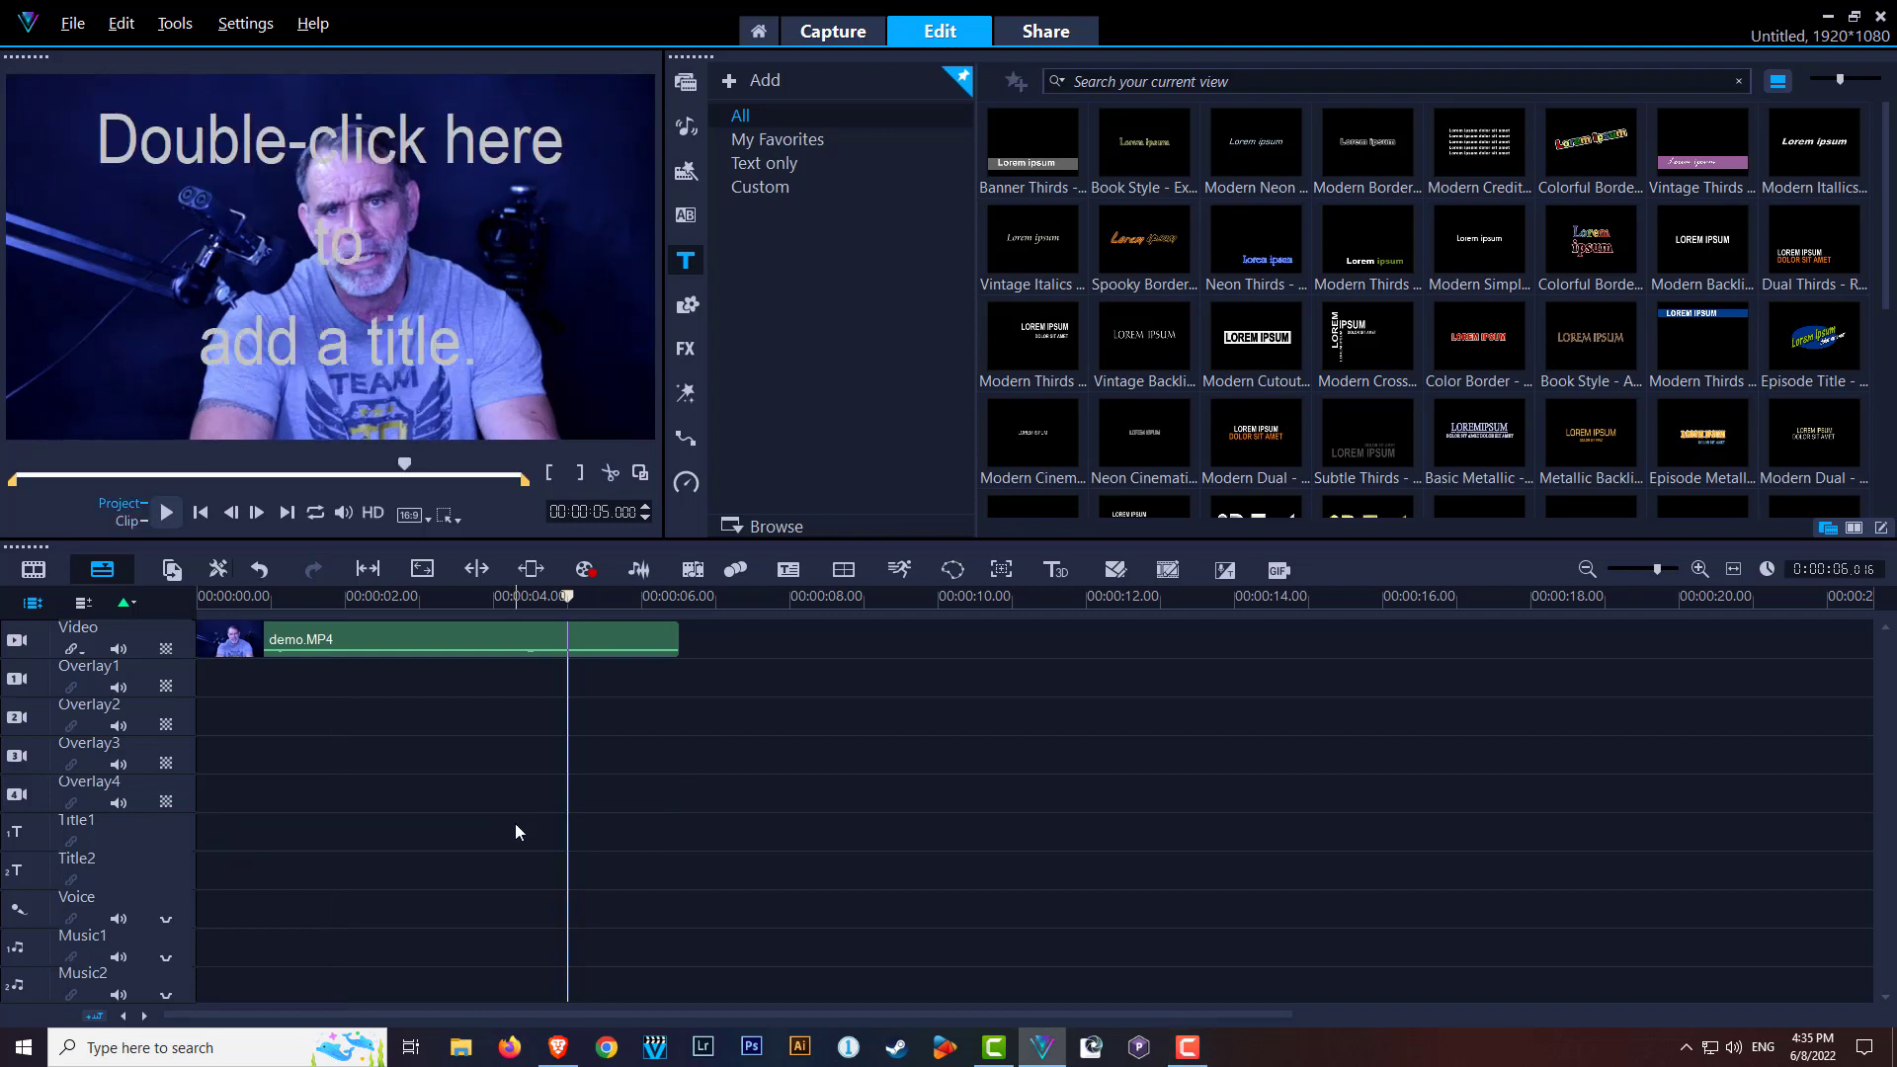
Step: Transcribe the demo.MP4 clip again with Speech to Text in English, outputting to the Subtitle Editor
left_click(537, 642)
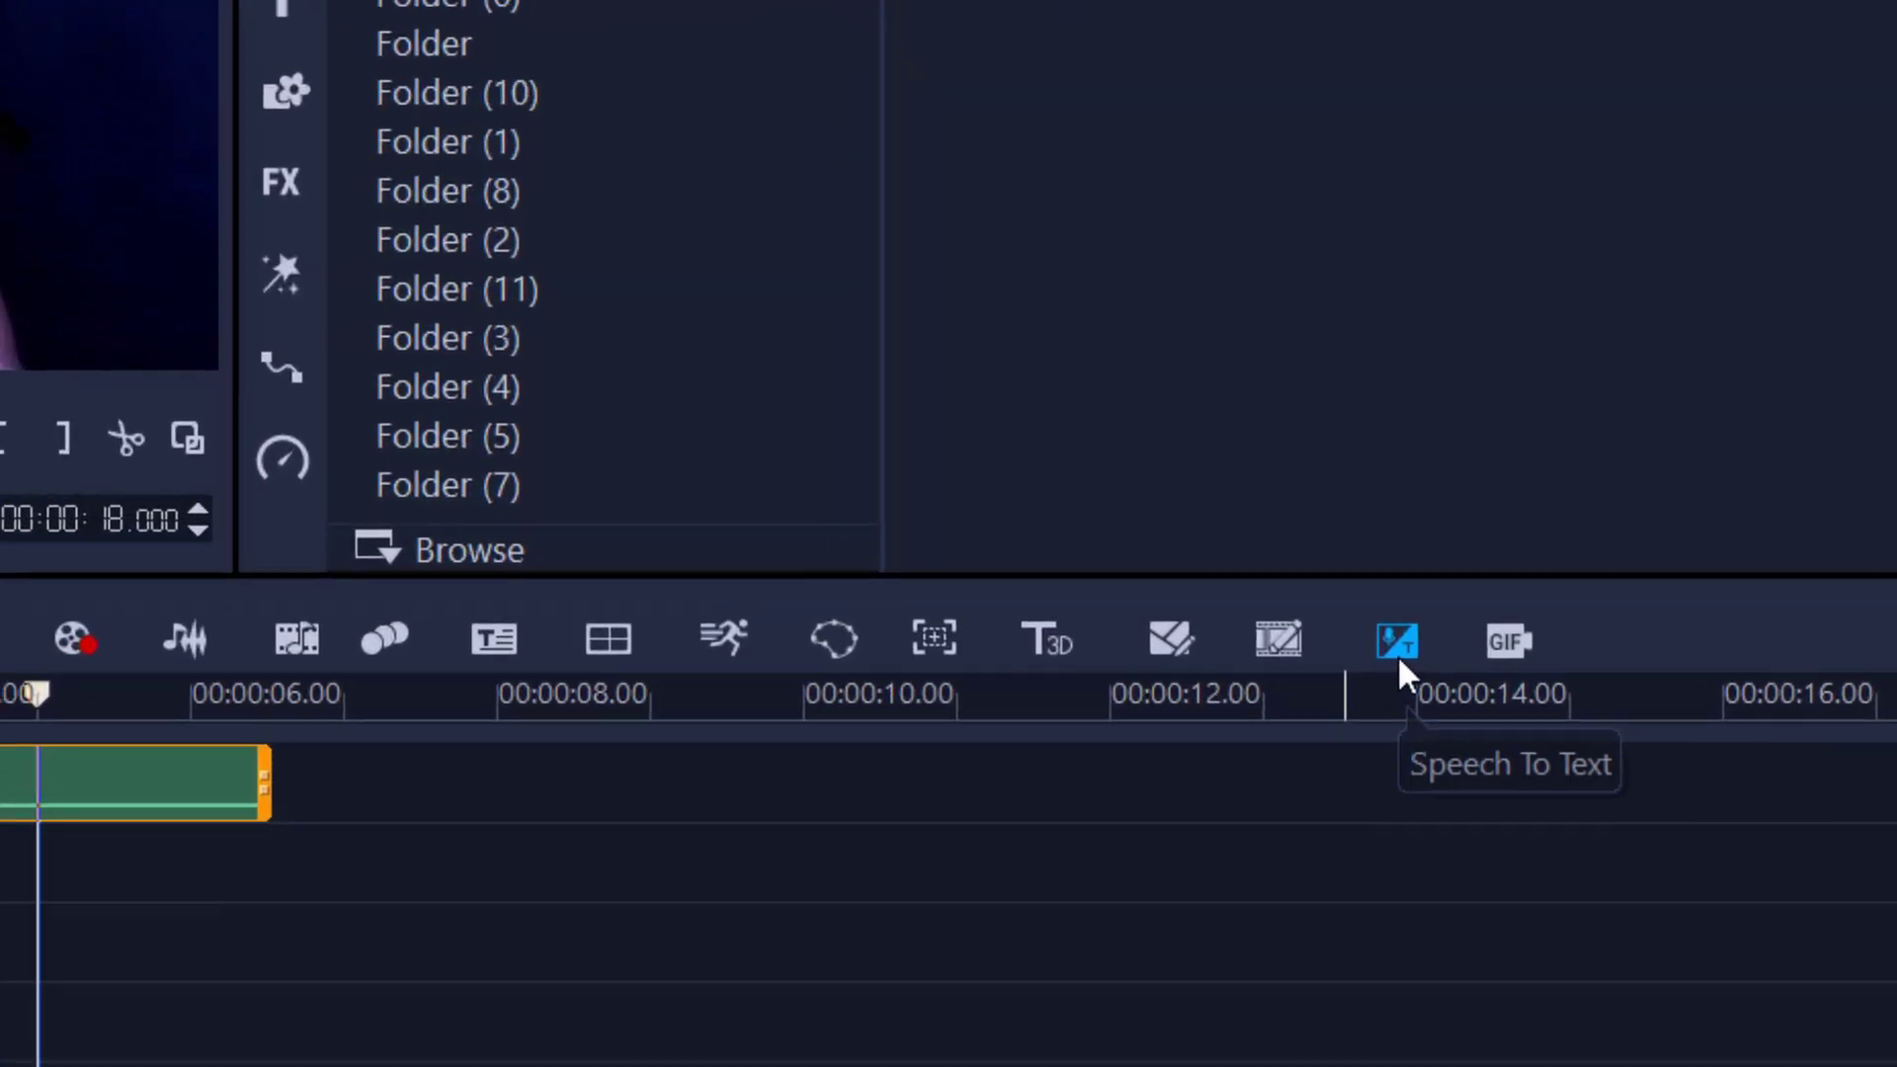
left_click(1397, 648)
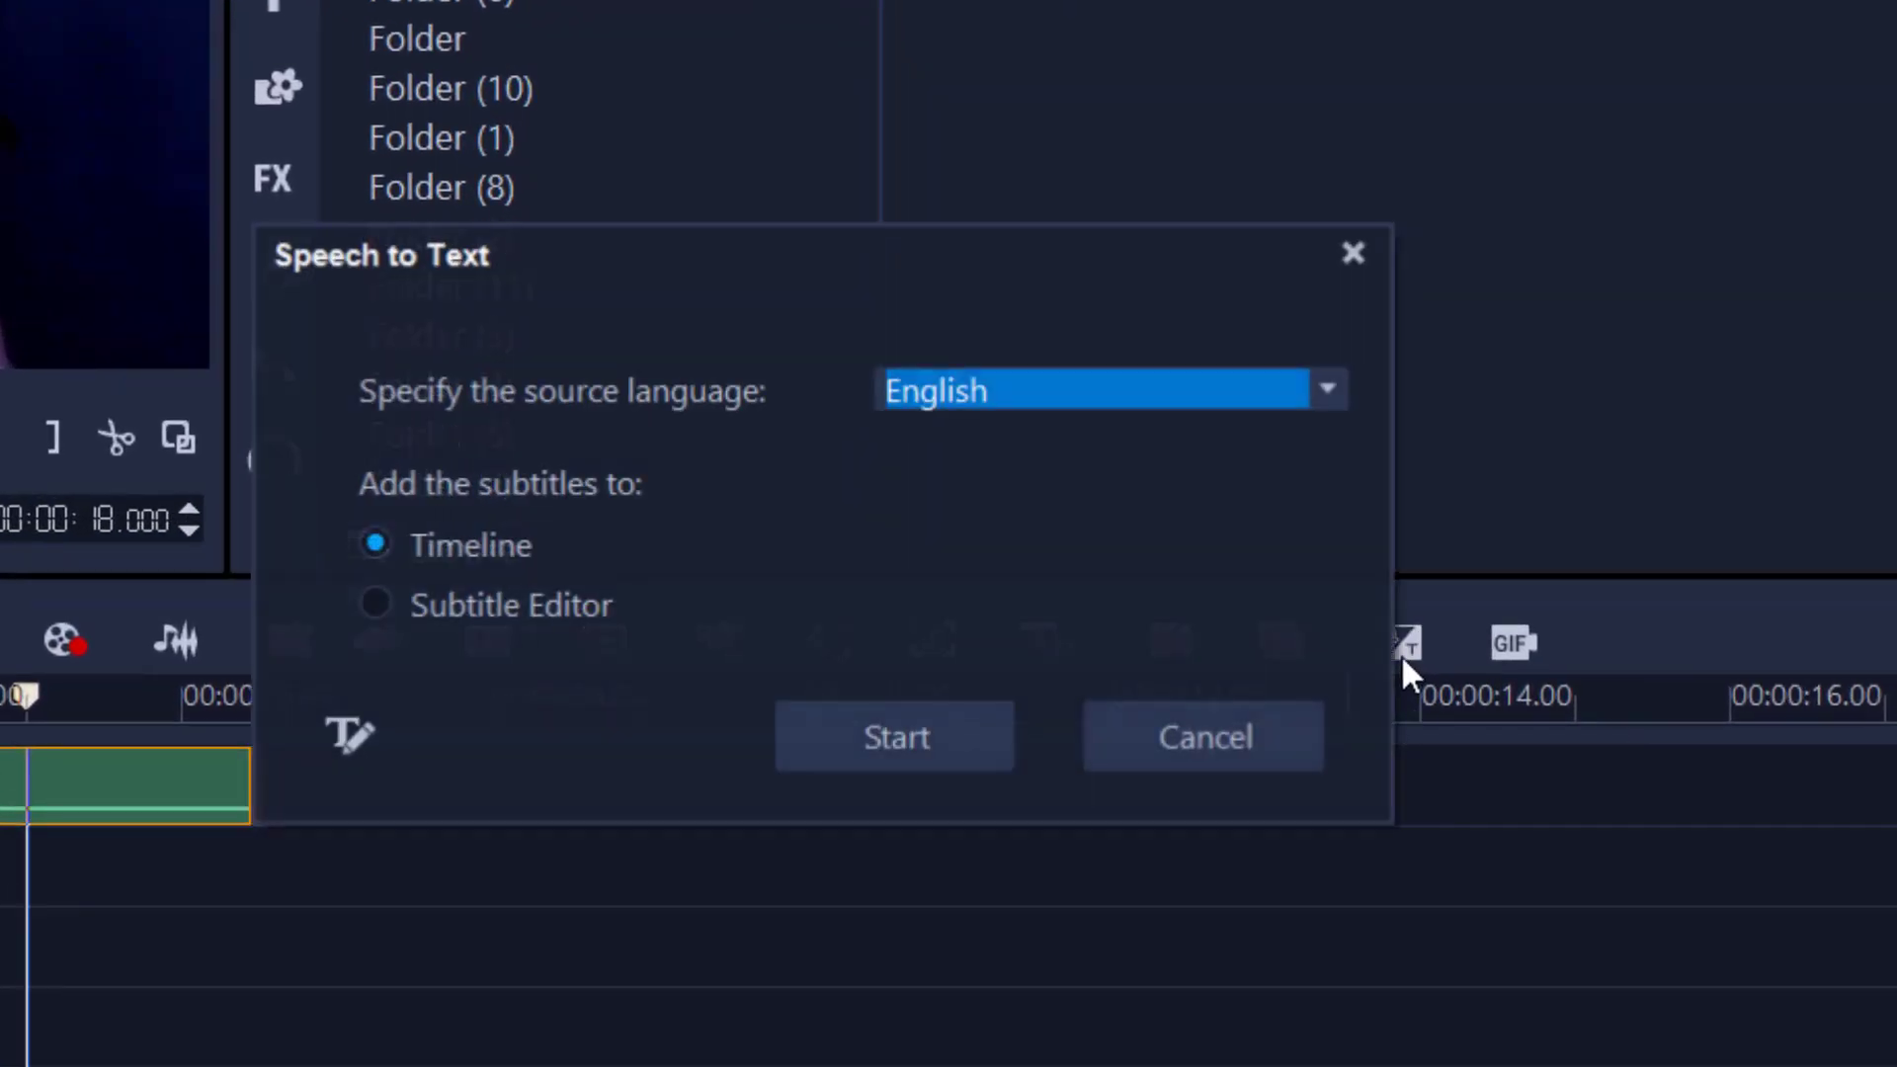
left_click(486, 599)
left_click(889, 736)
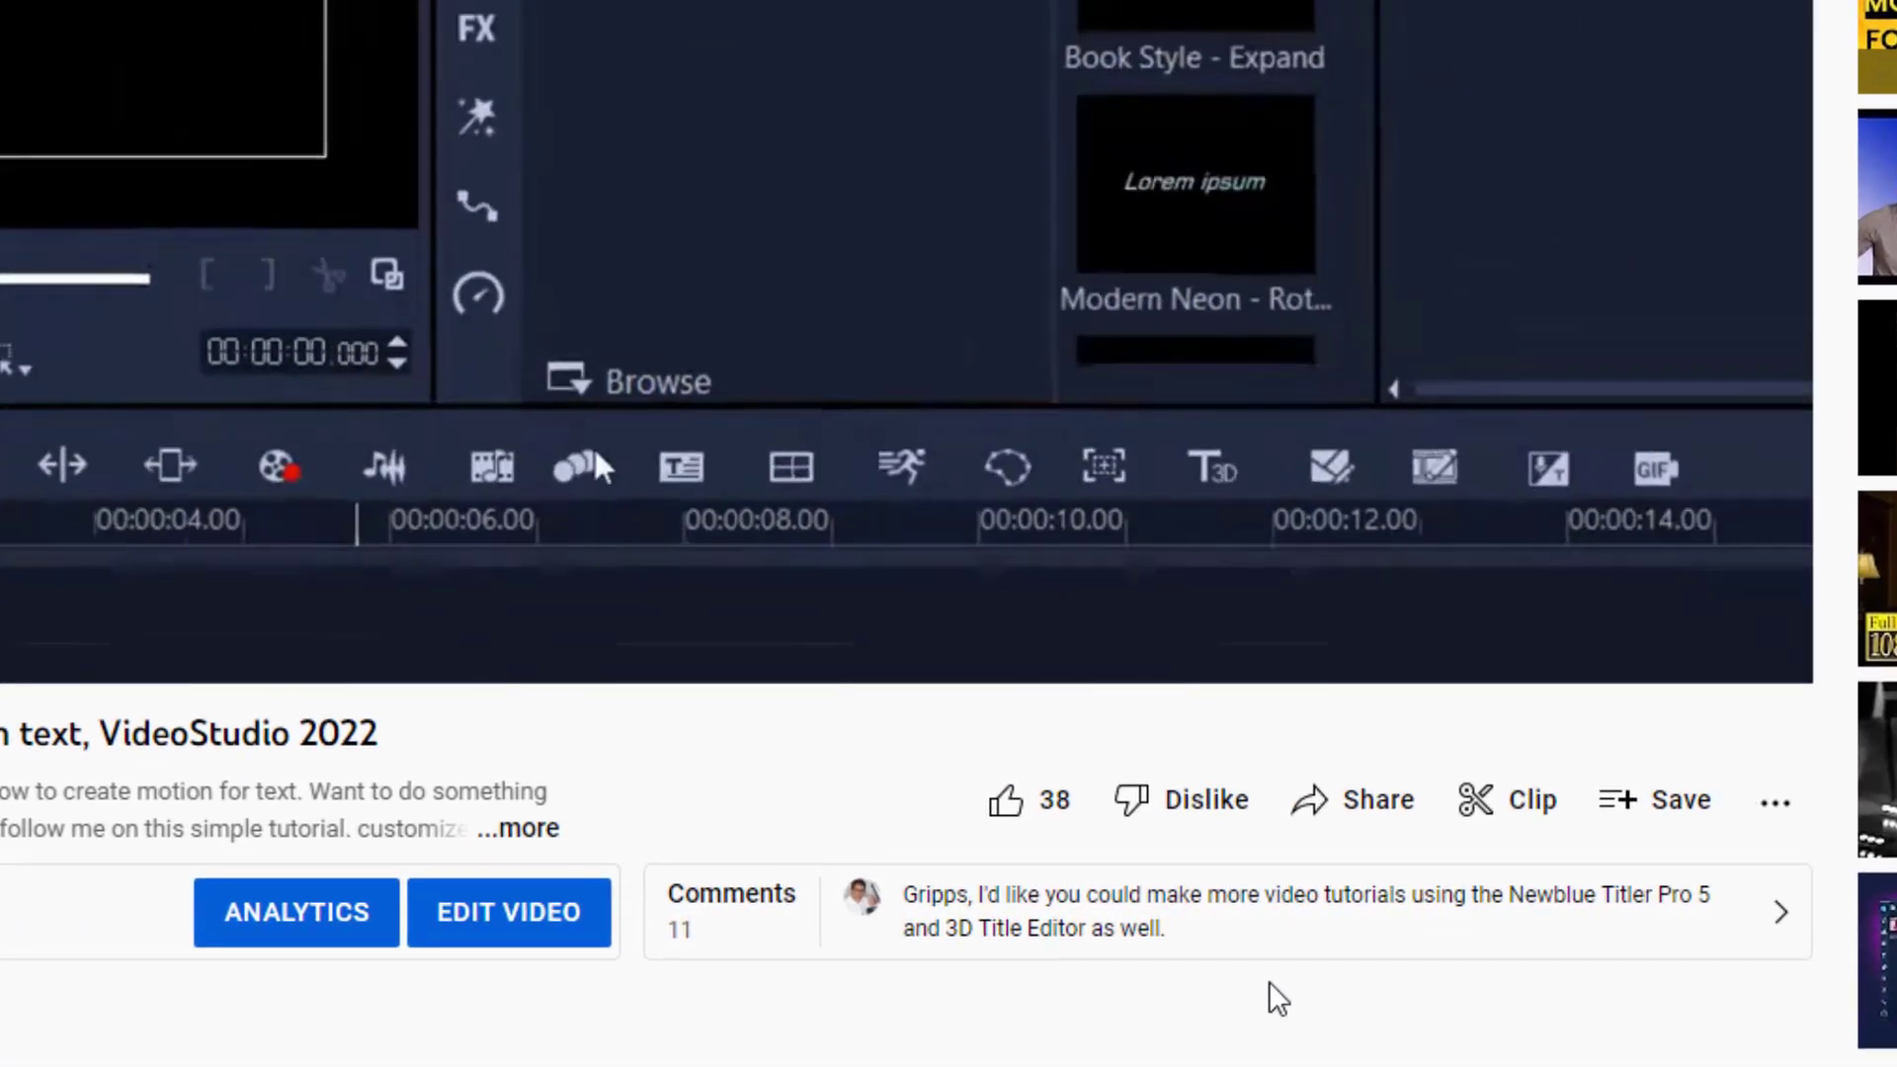
Step: On the YouTube page of the VideoStudio 2022 text motion tutorial, turn on closed captions in the player
mouse_move(1257, 665)
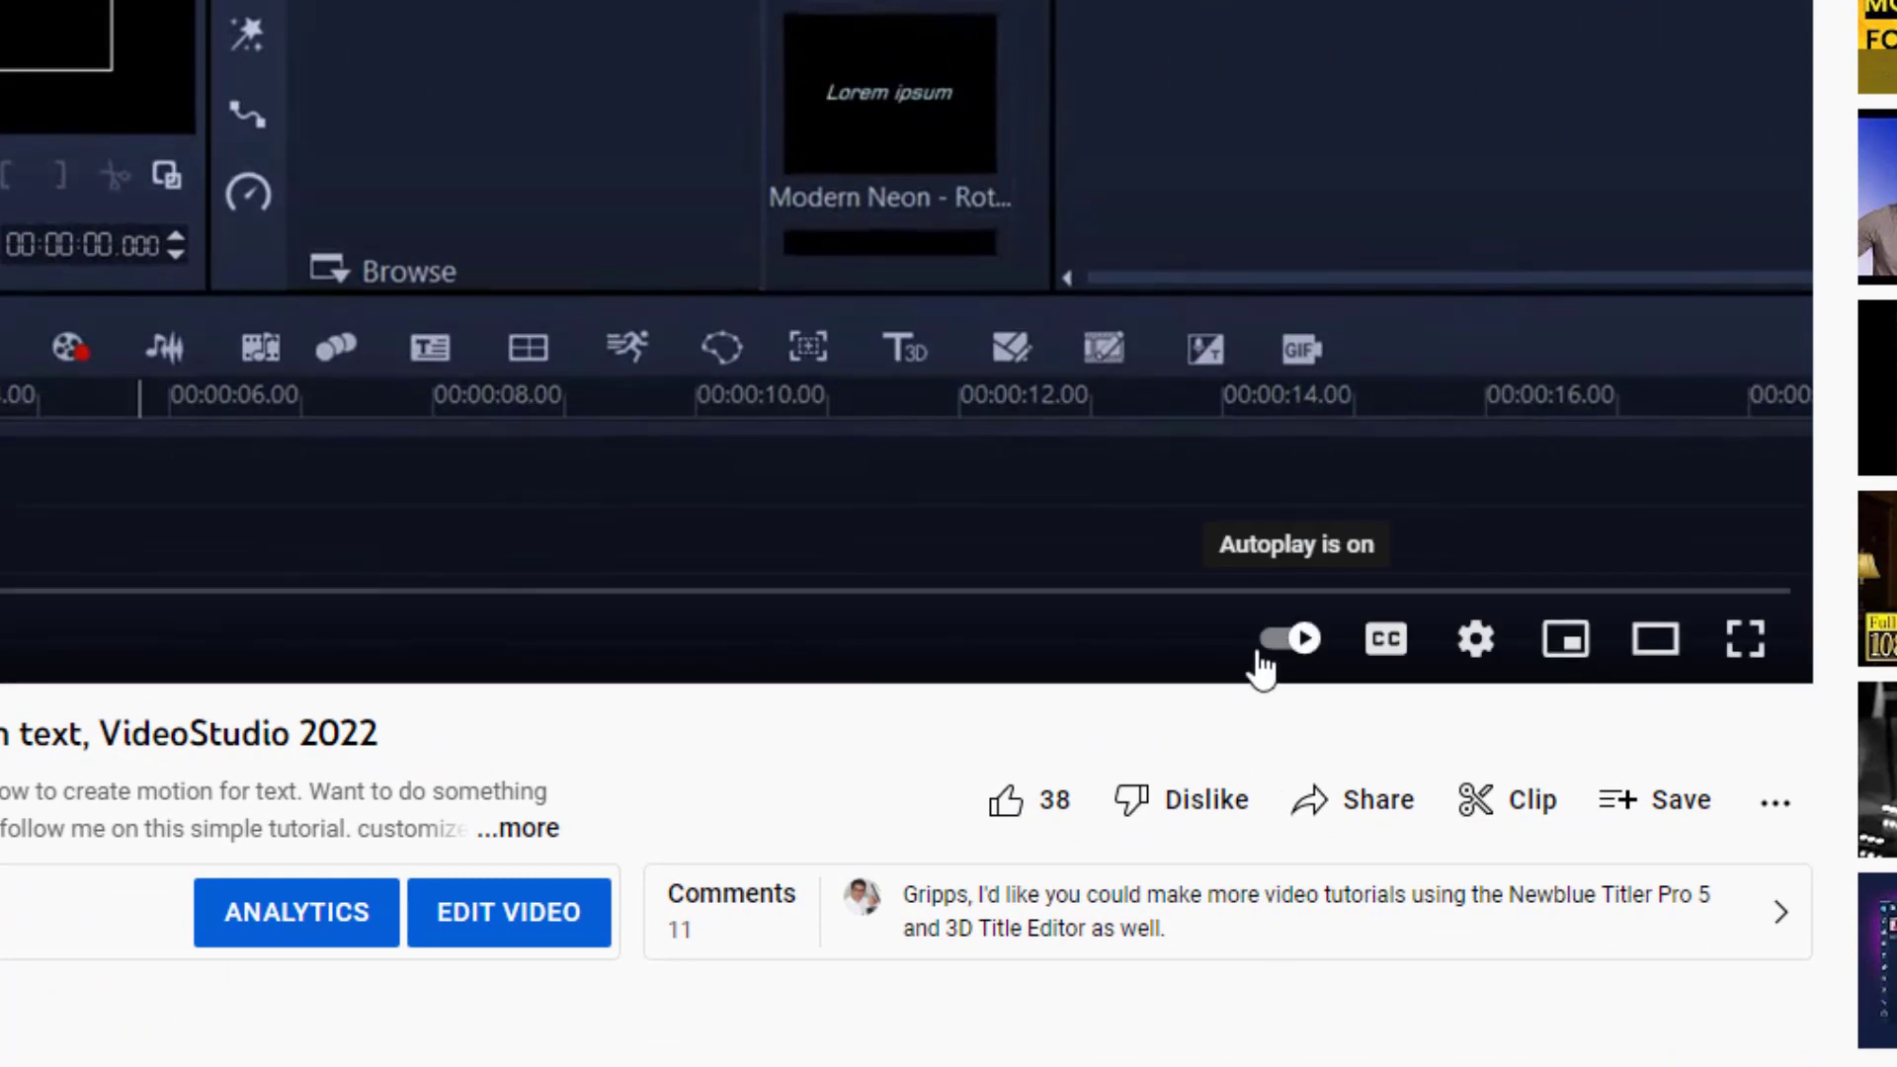
left_click(1393, 640)
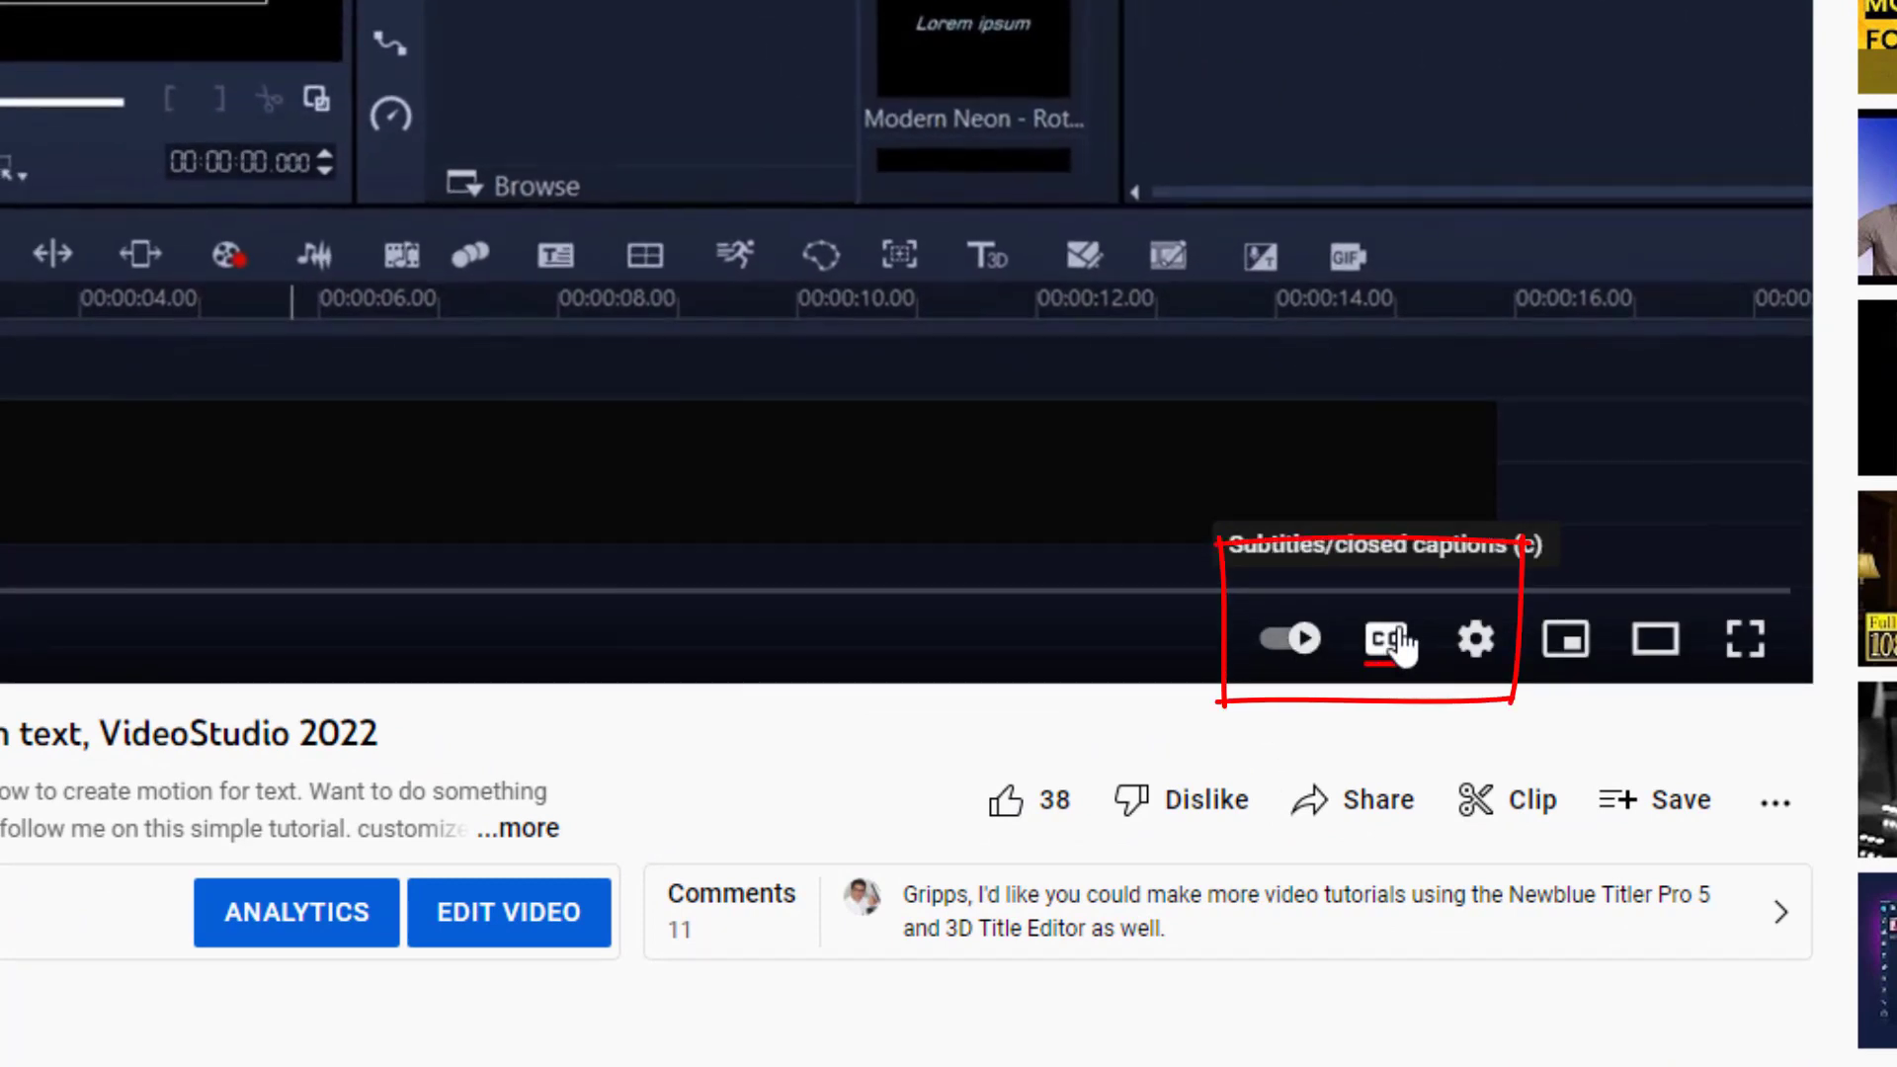
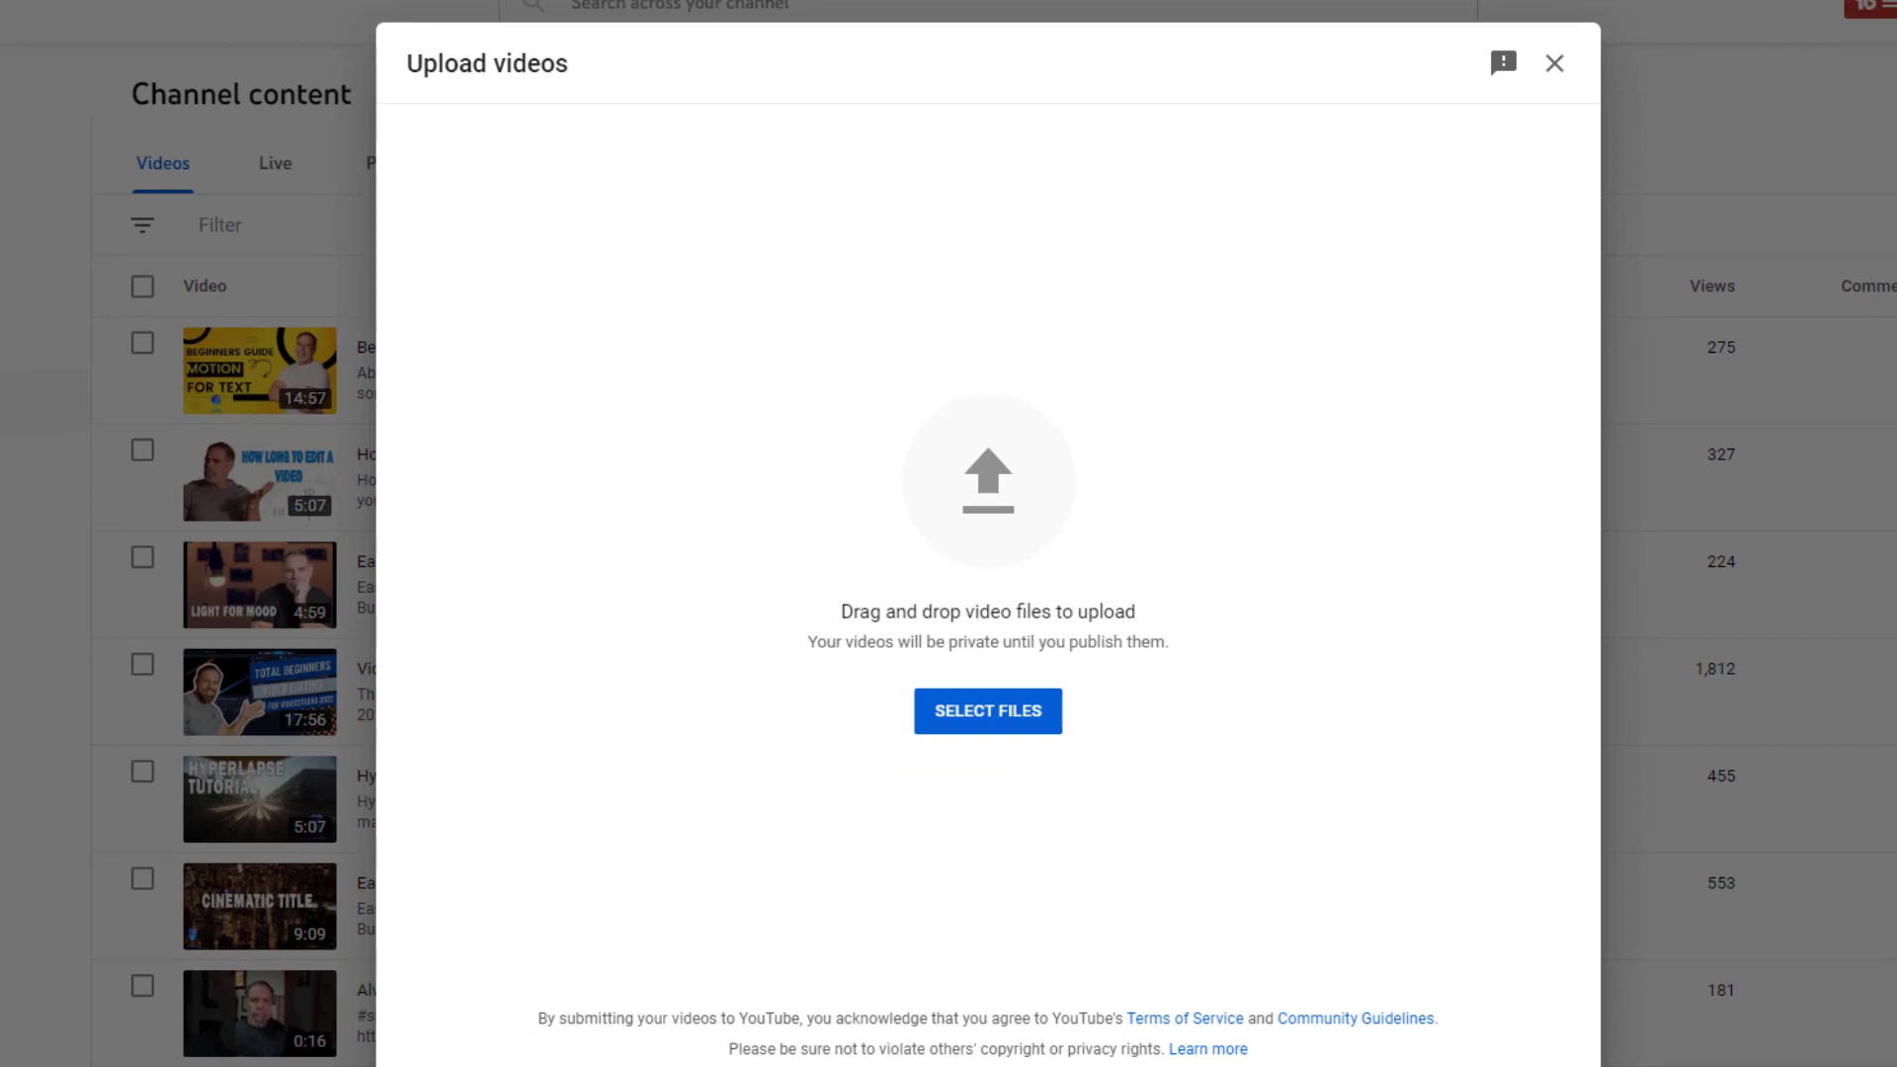
Step: In YouTube Studio, upload demo.MP4 and open the options for adding English subtitles in its video elements
left_click_drag(745, 424, 909, 467)
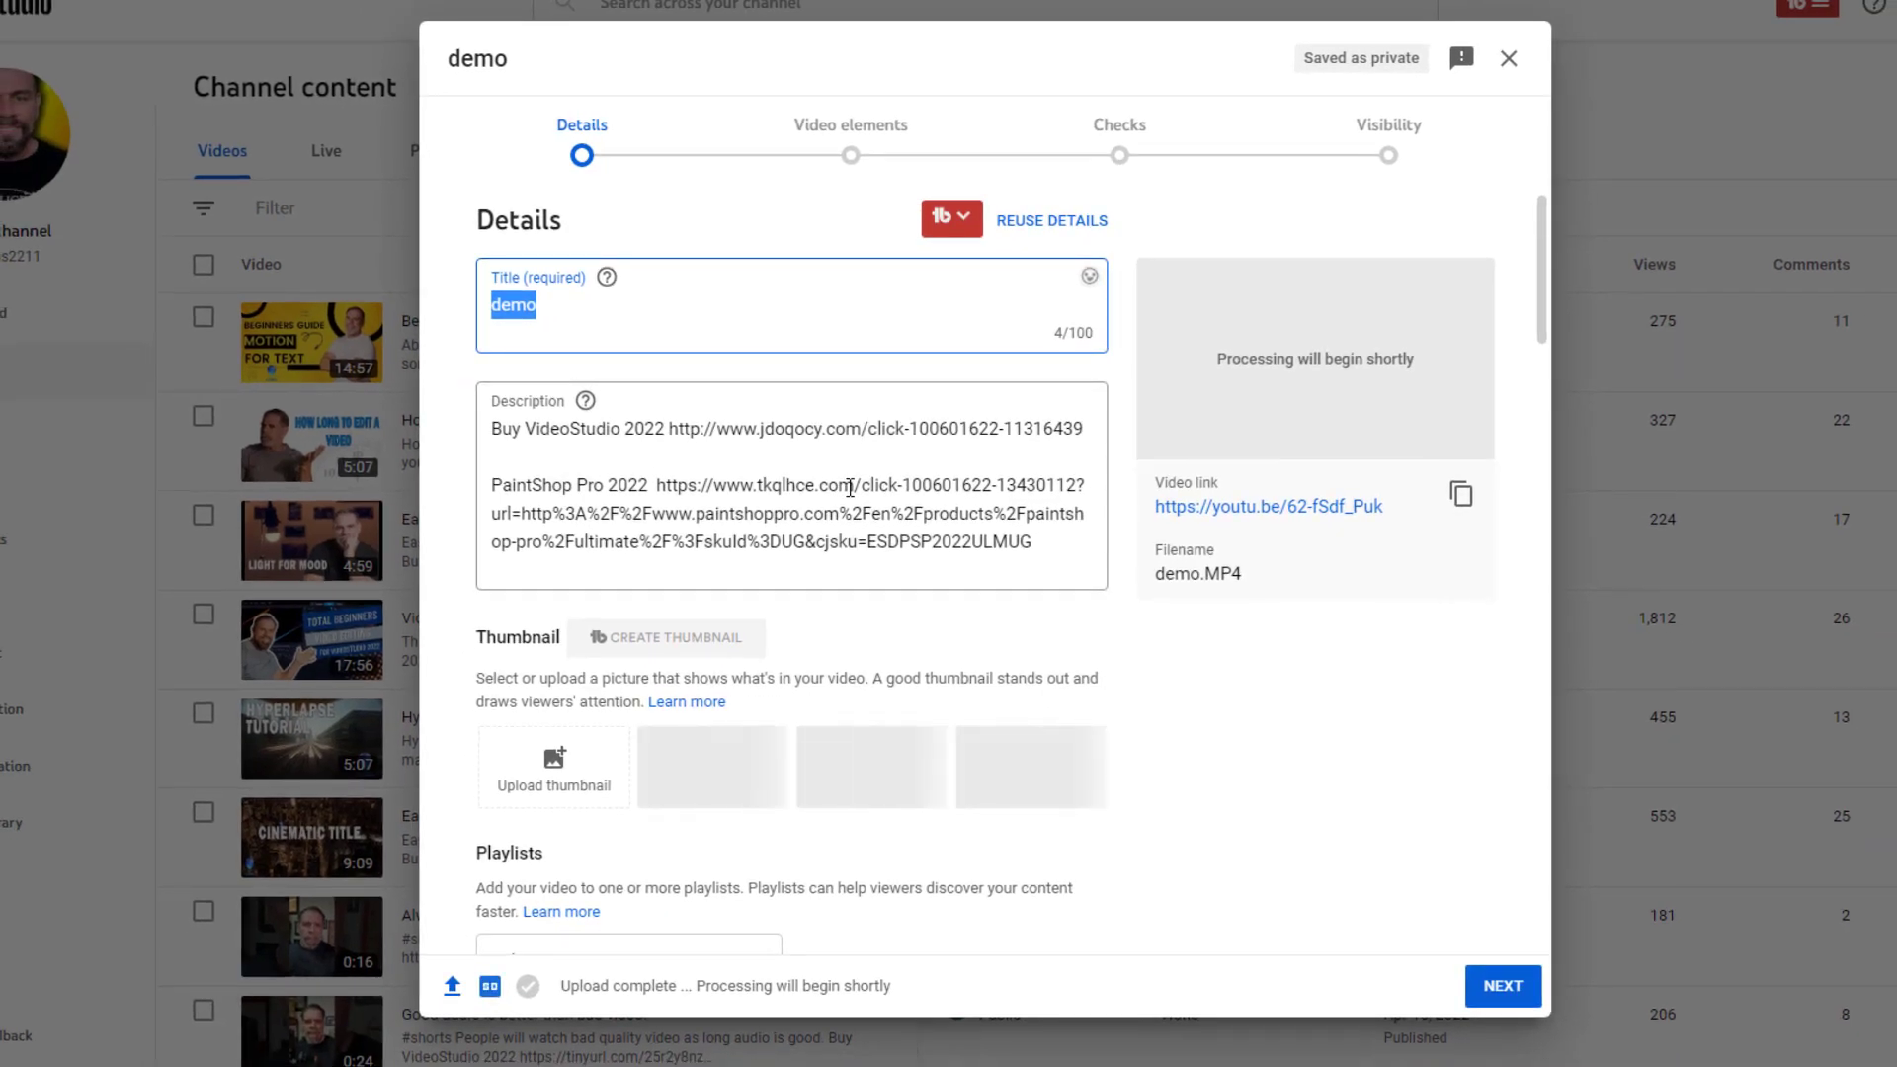
scroll(850, 504, "down", 3)
scroll(850, 510, "down", 12)
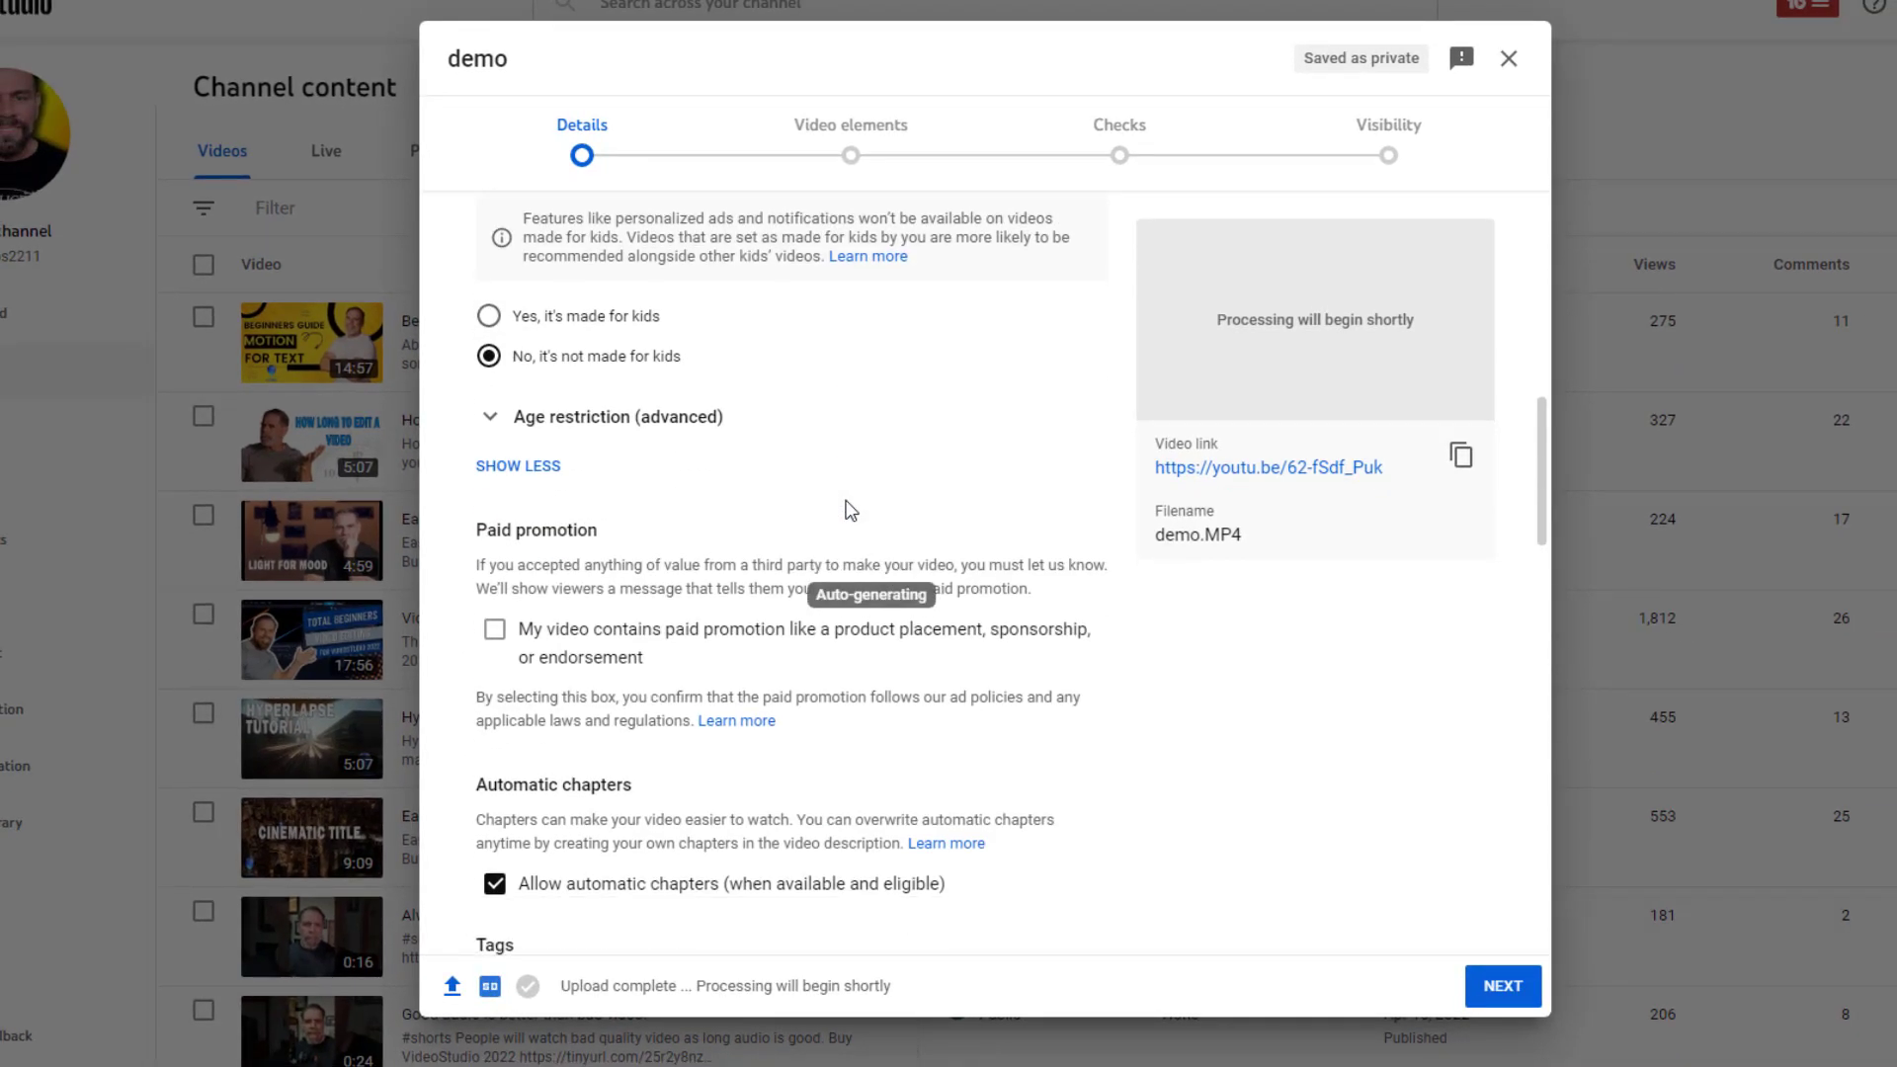
scroll(848, 500, "down", 10)
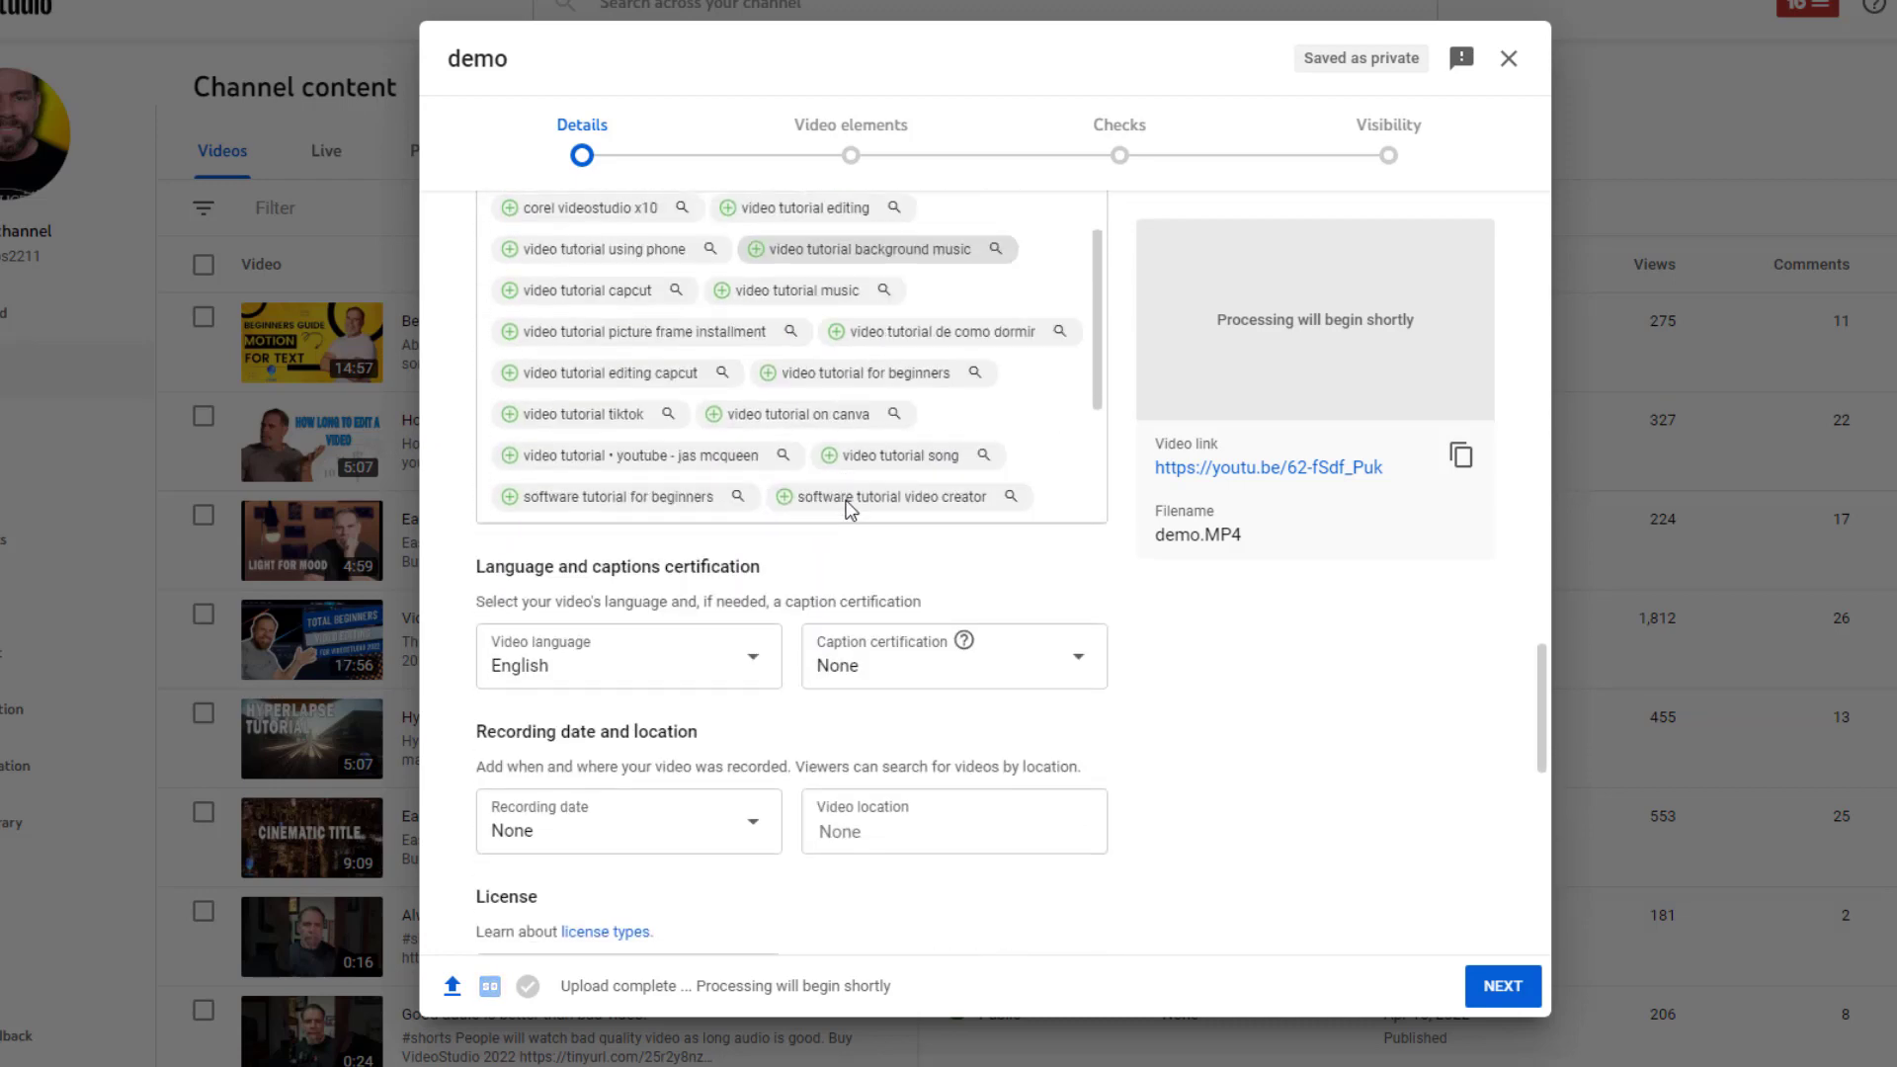
left_click(1513, 1004)
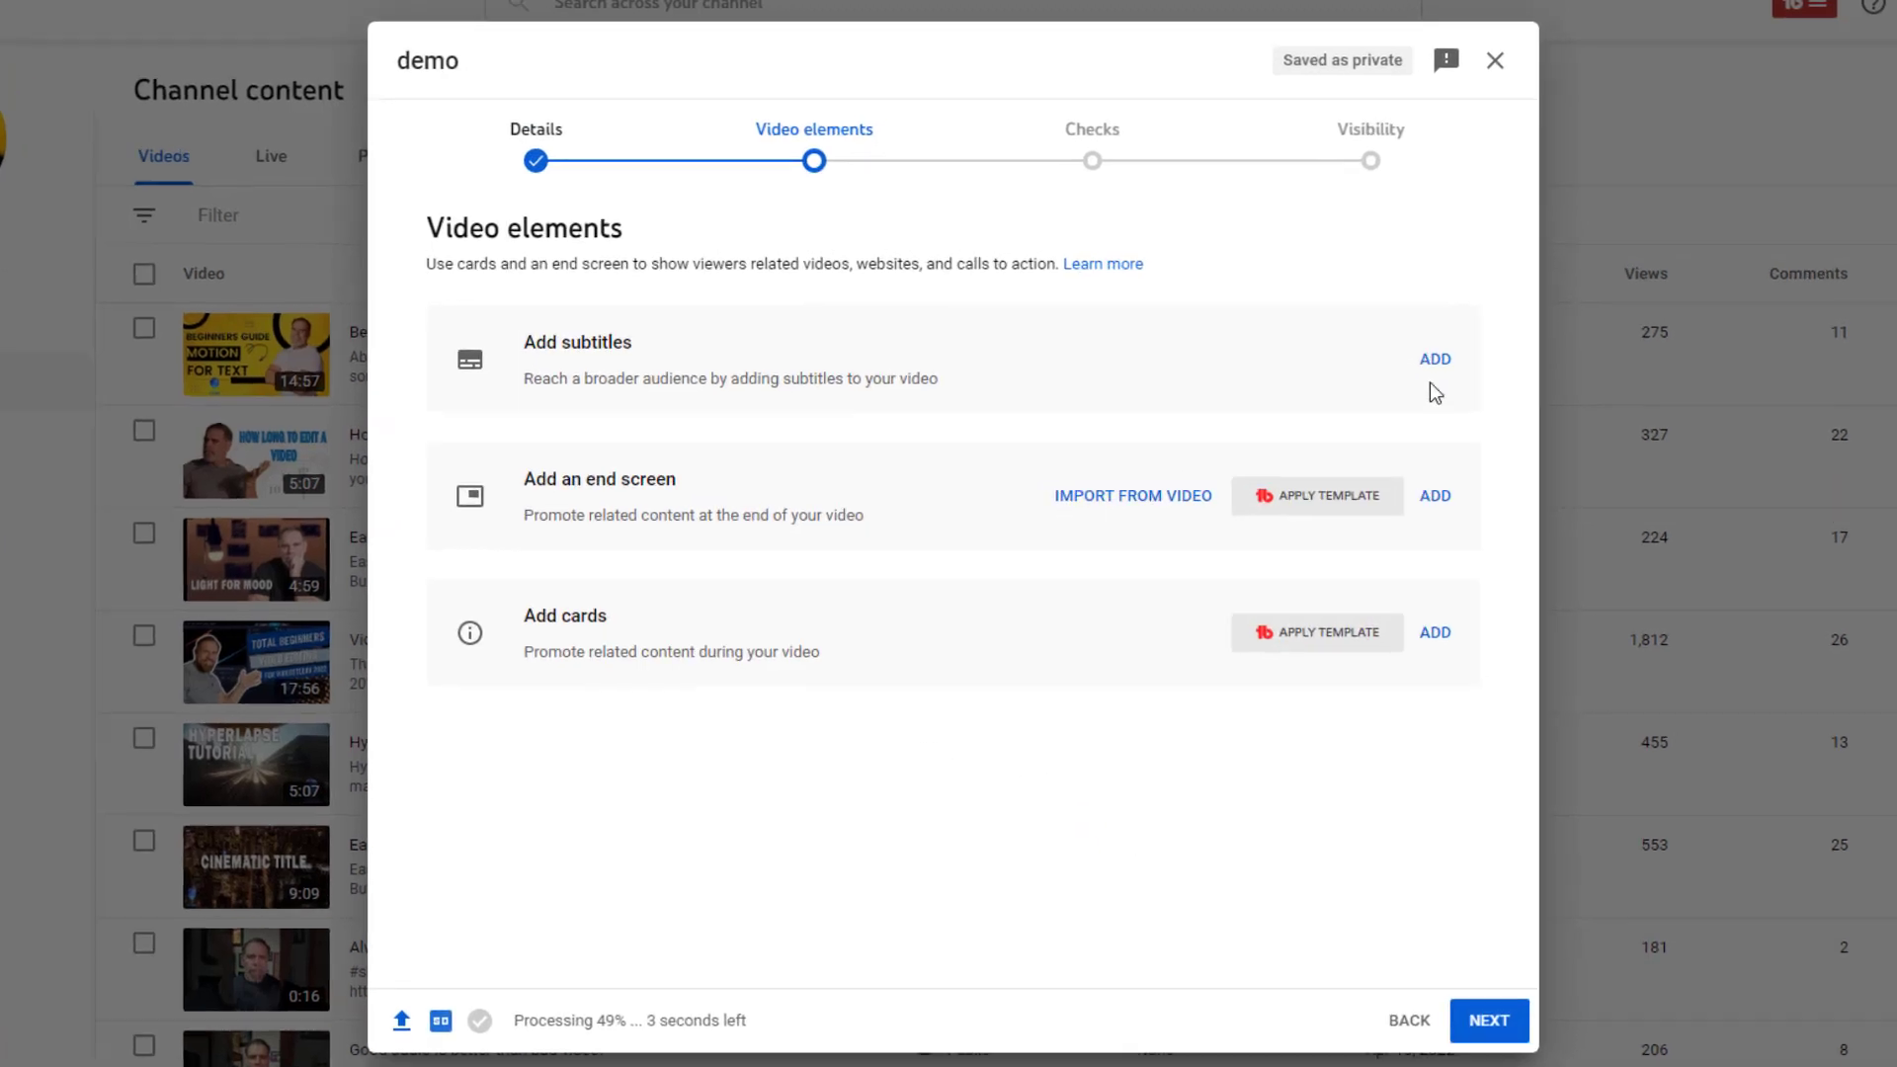
left_click(1435, 361)
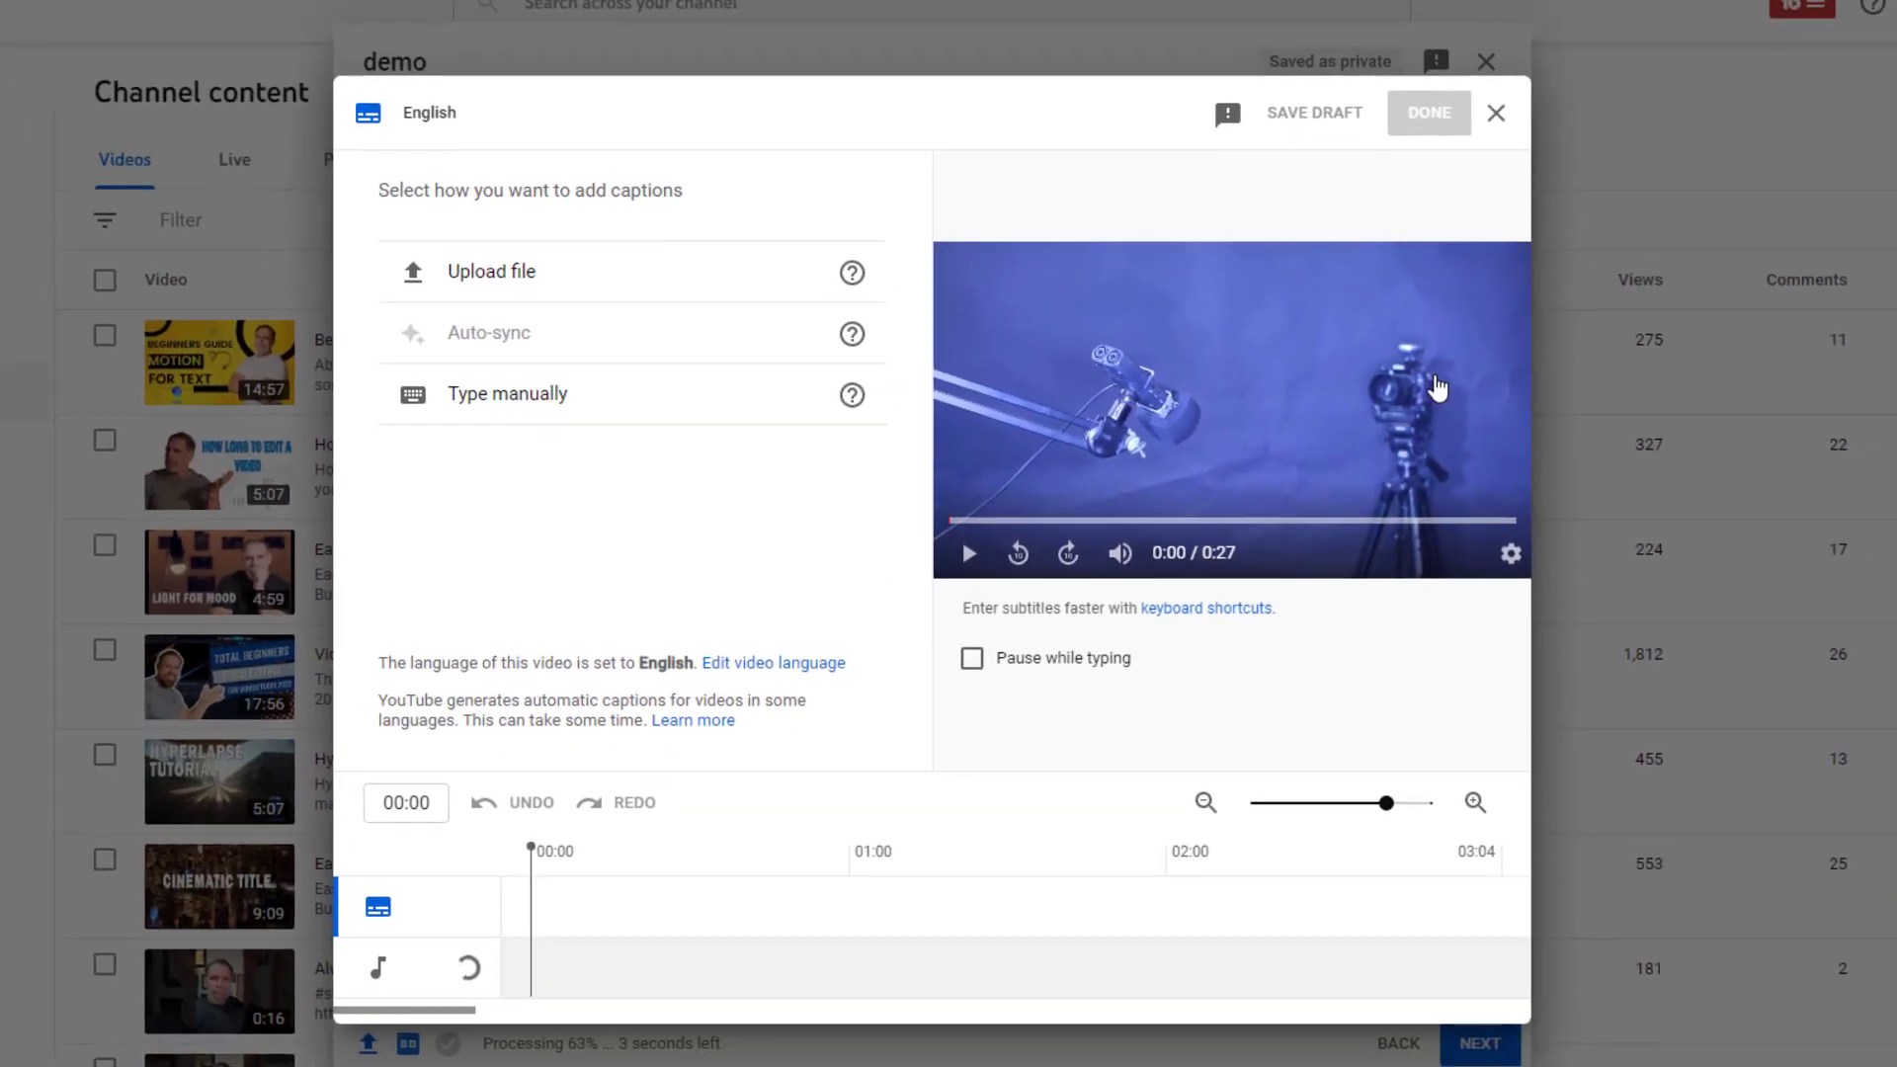
Step: Upload the desktop file test.srt, with timing, as the English captions of the demo video
left_click(468, 277)
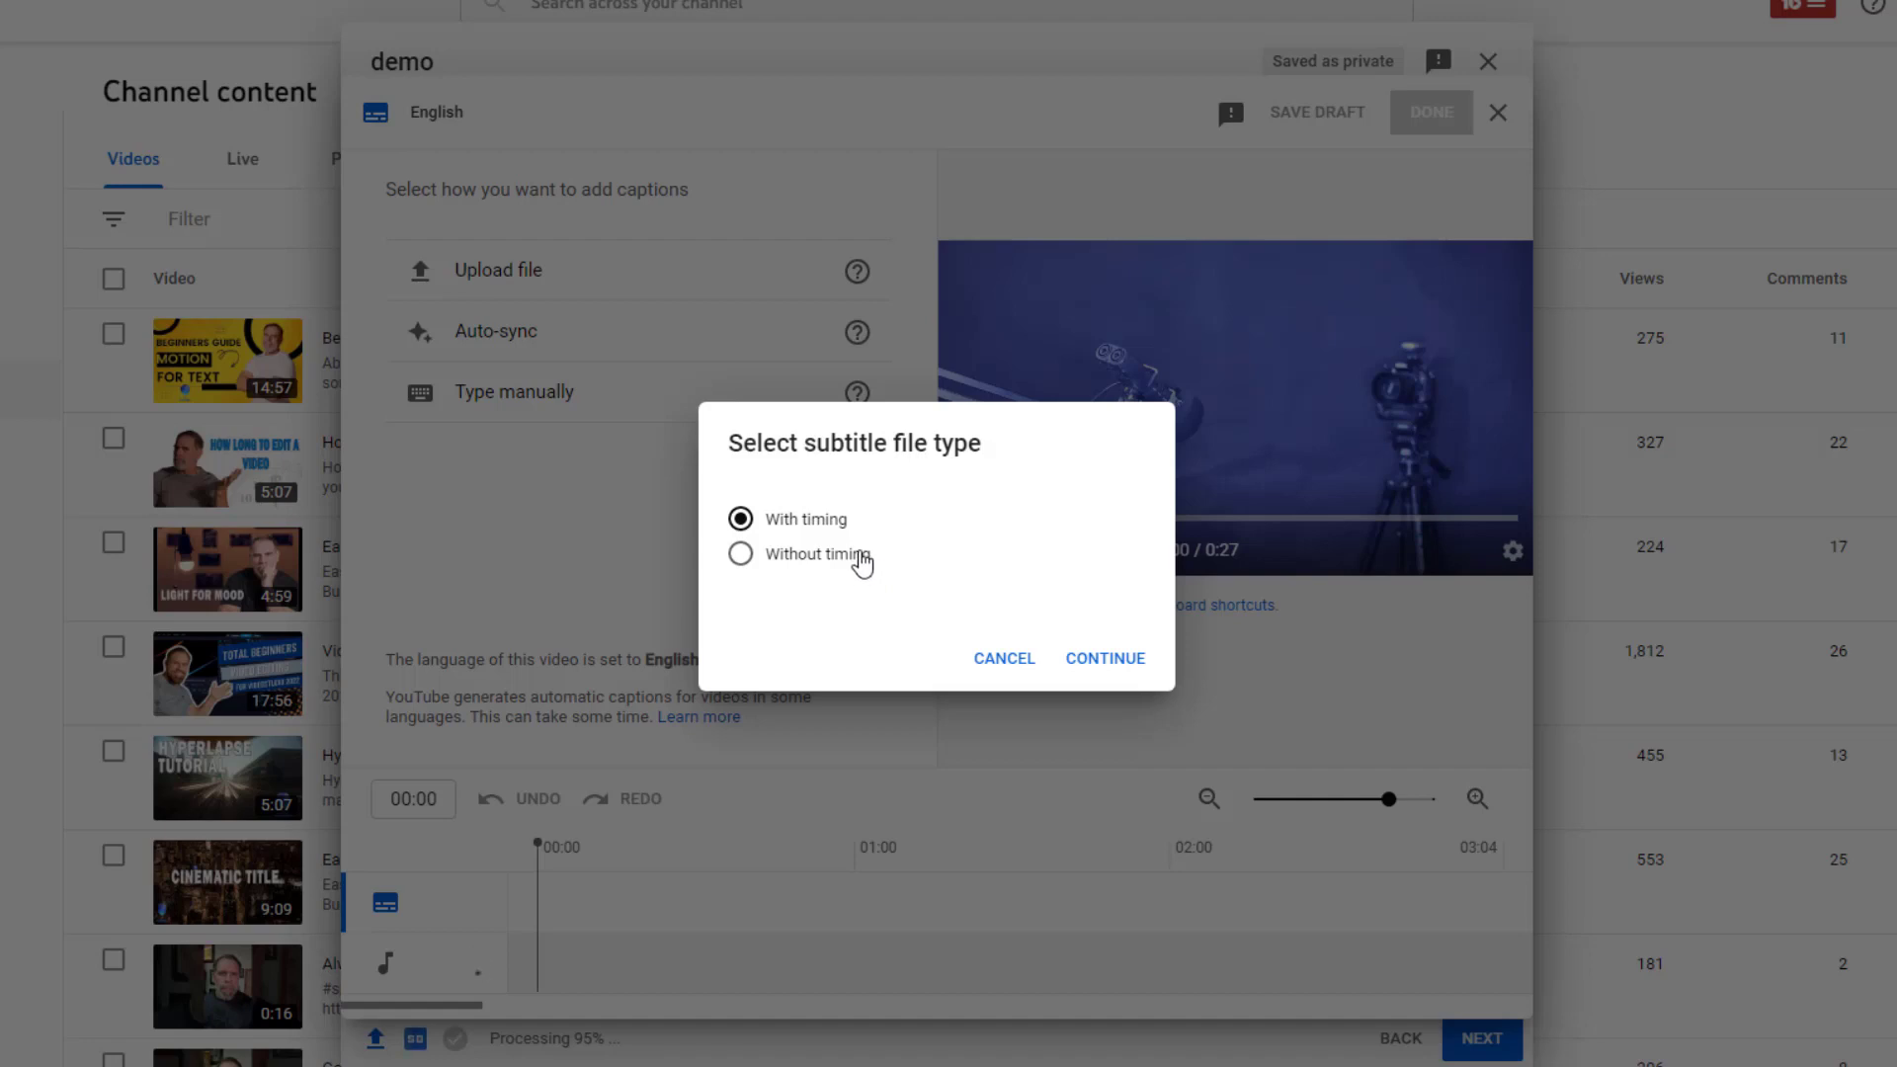
left_click(1096, 666)
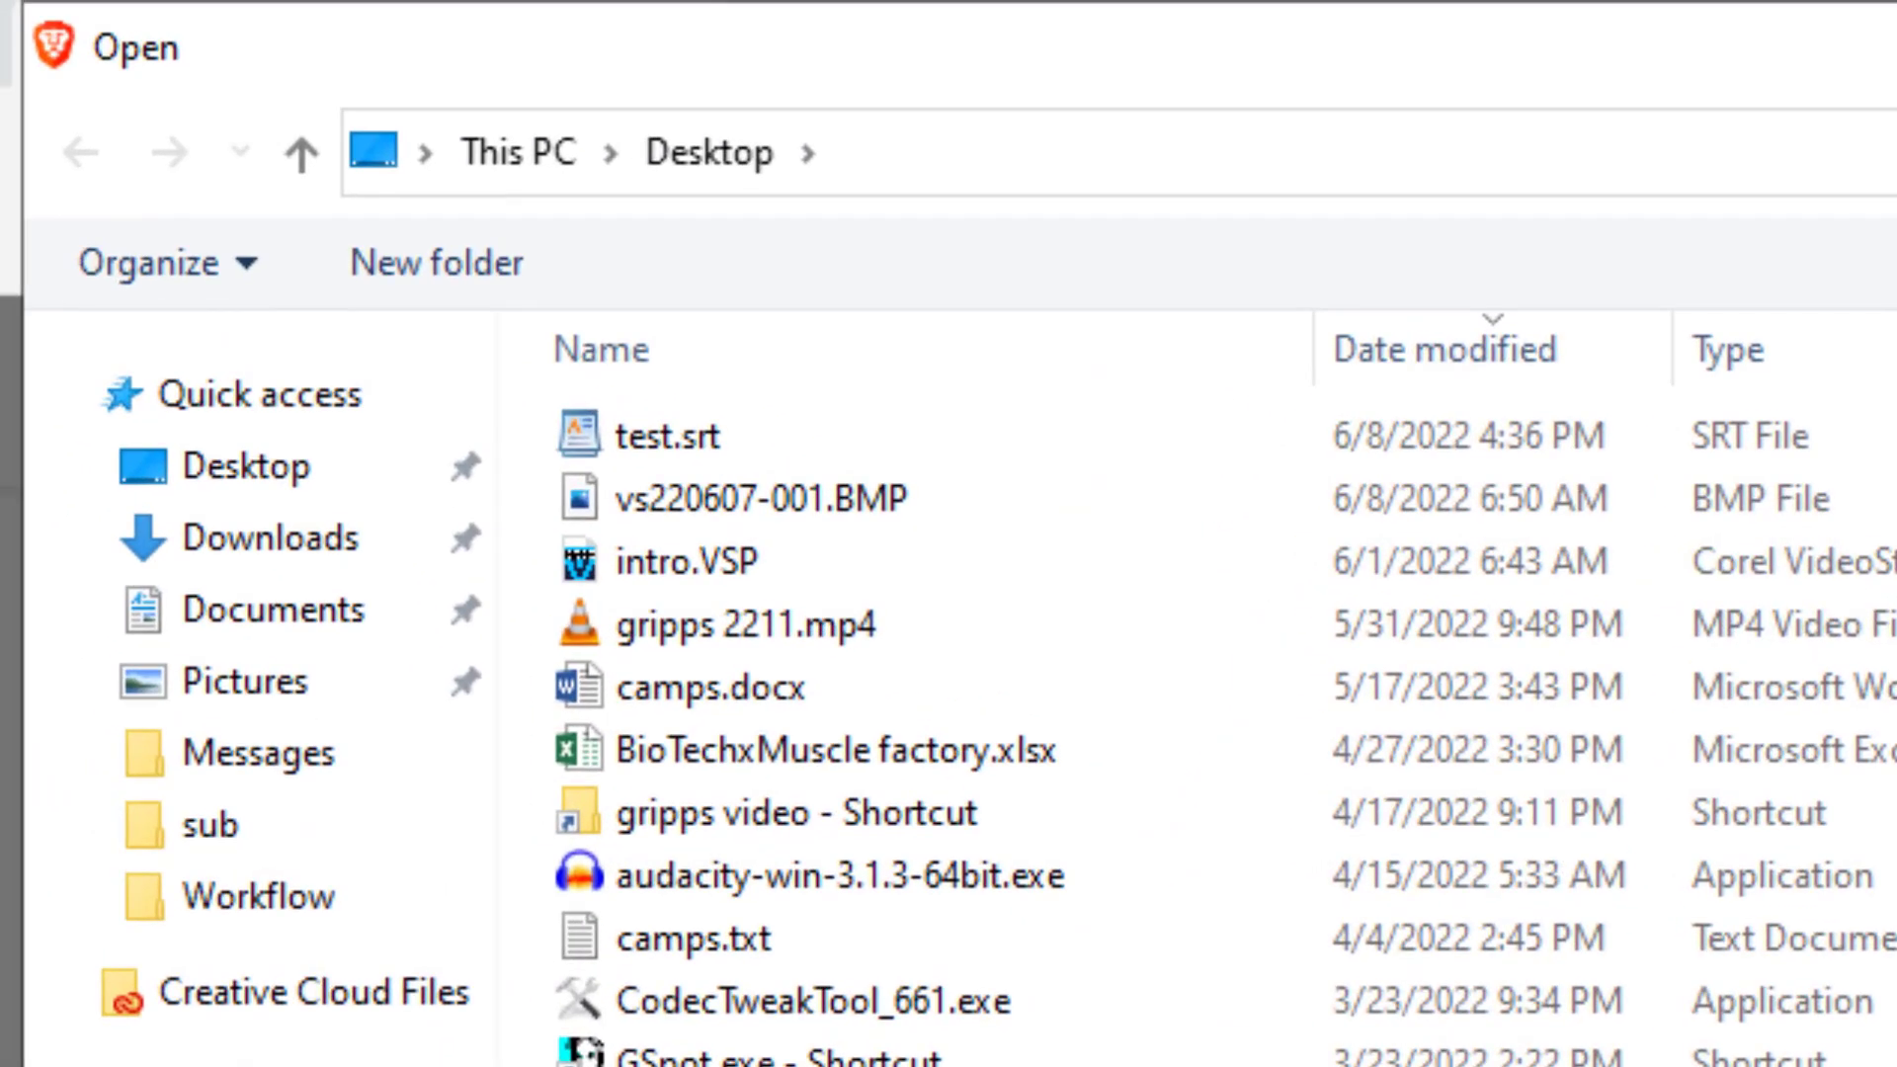
double_click(648, 445)
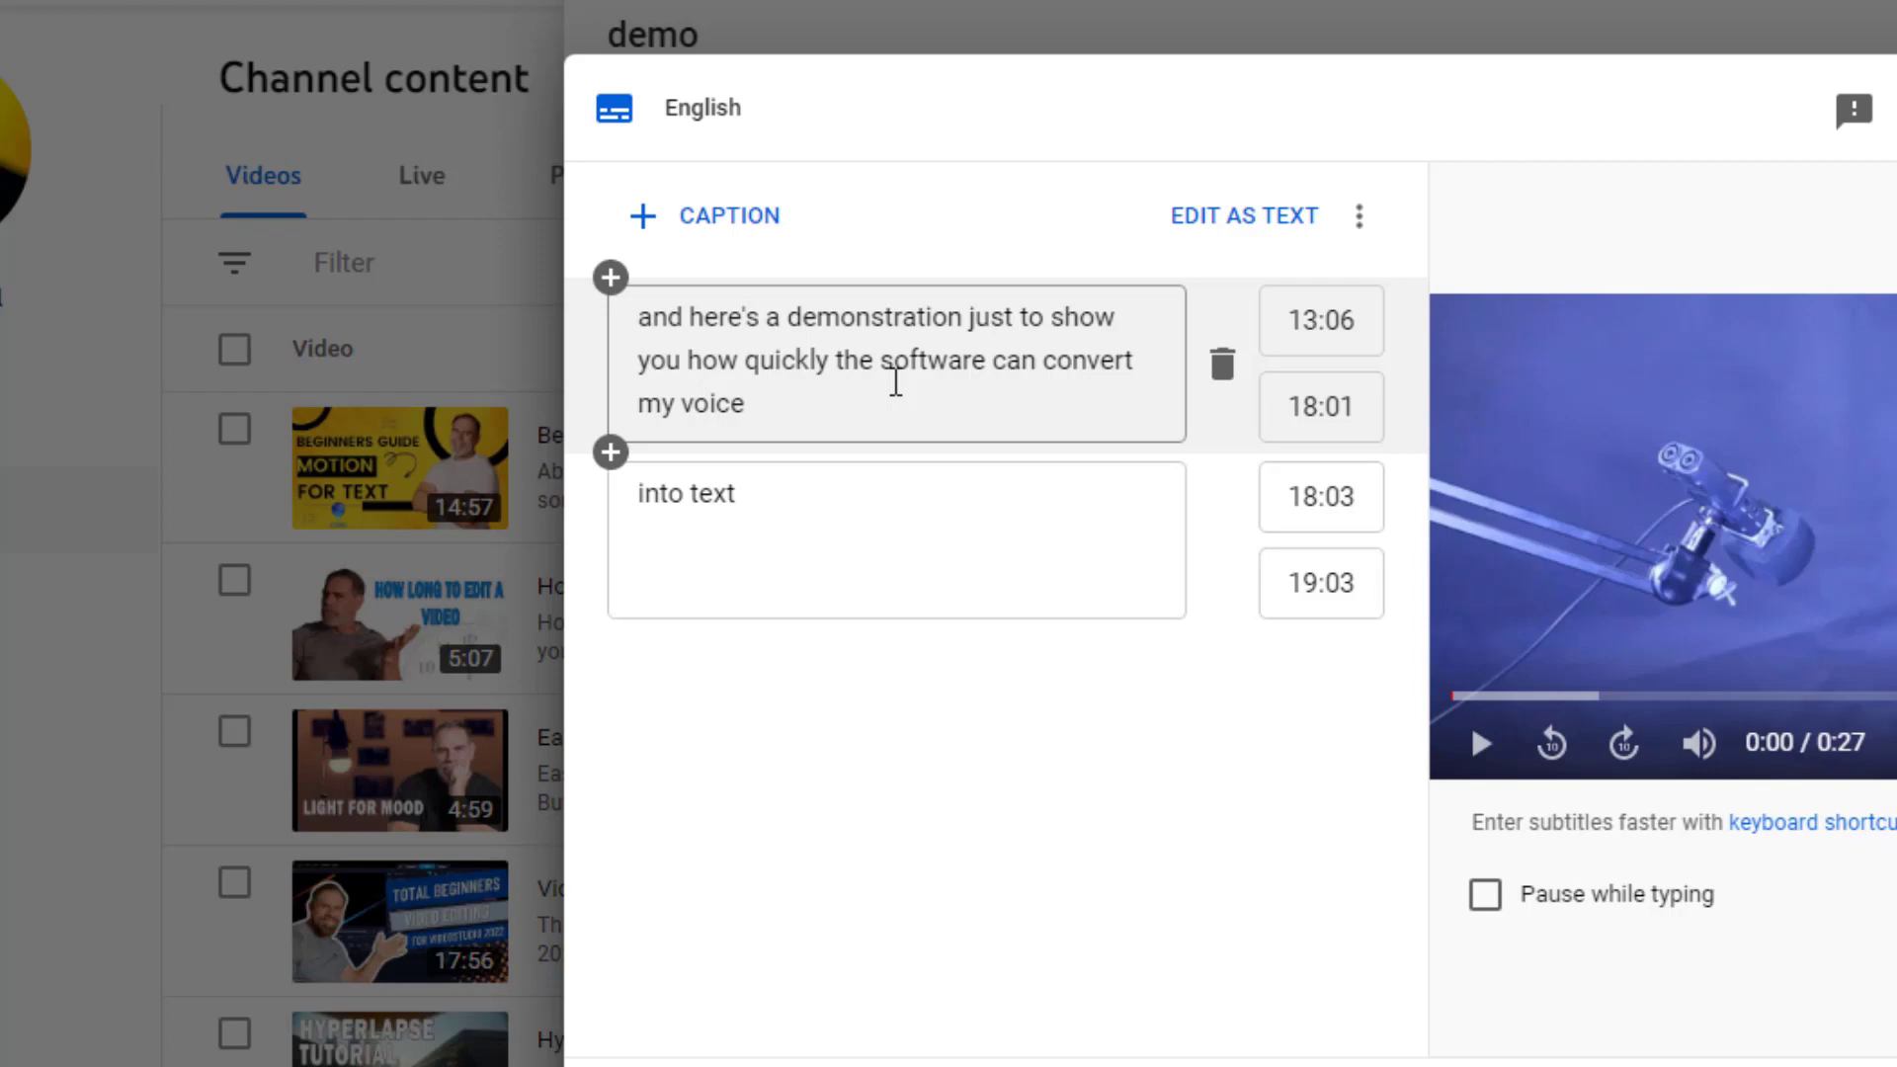
left_click(1754, 193)
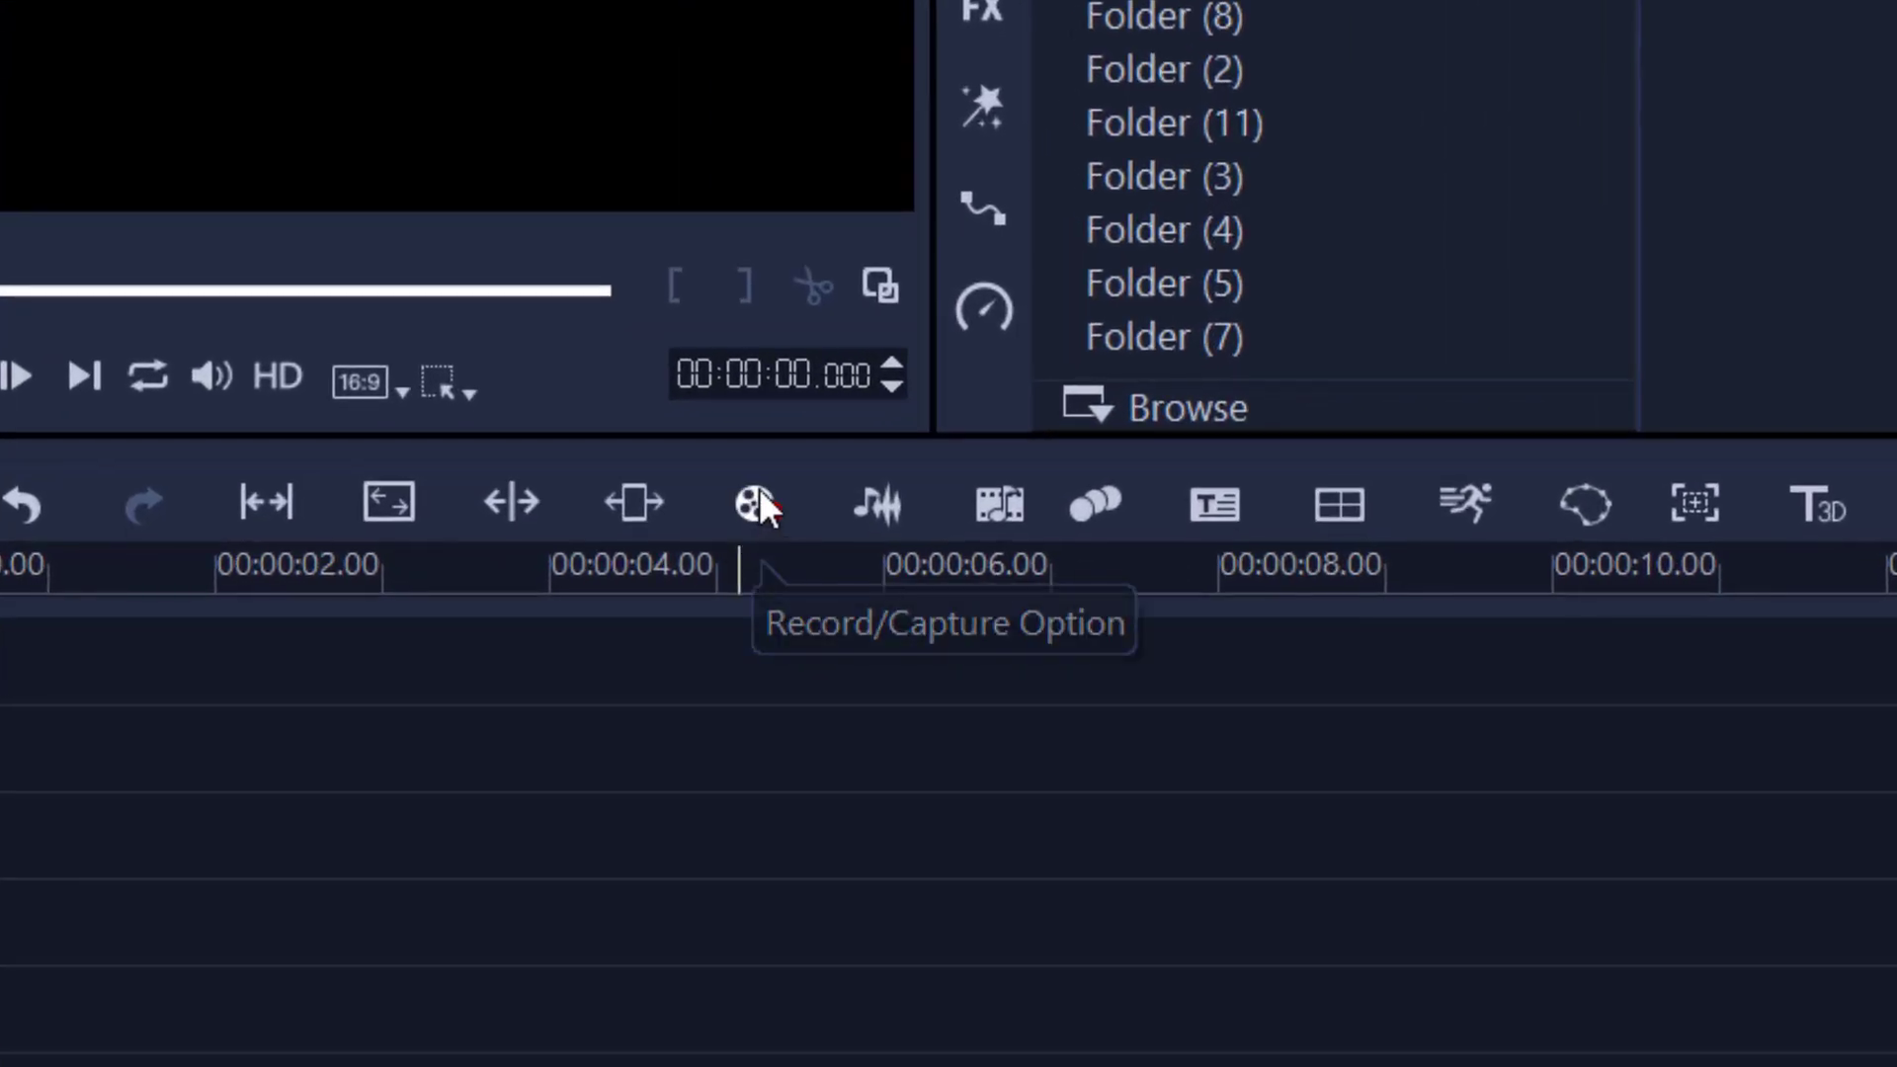
Step: In VideoStudio, record a short voice-over of about 4 seconds onto the Voice track
left_click(758, 499)
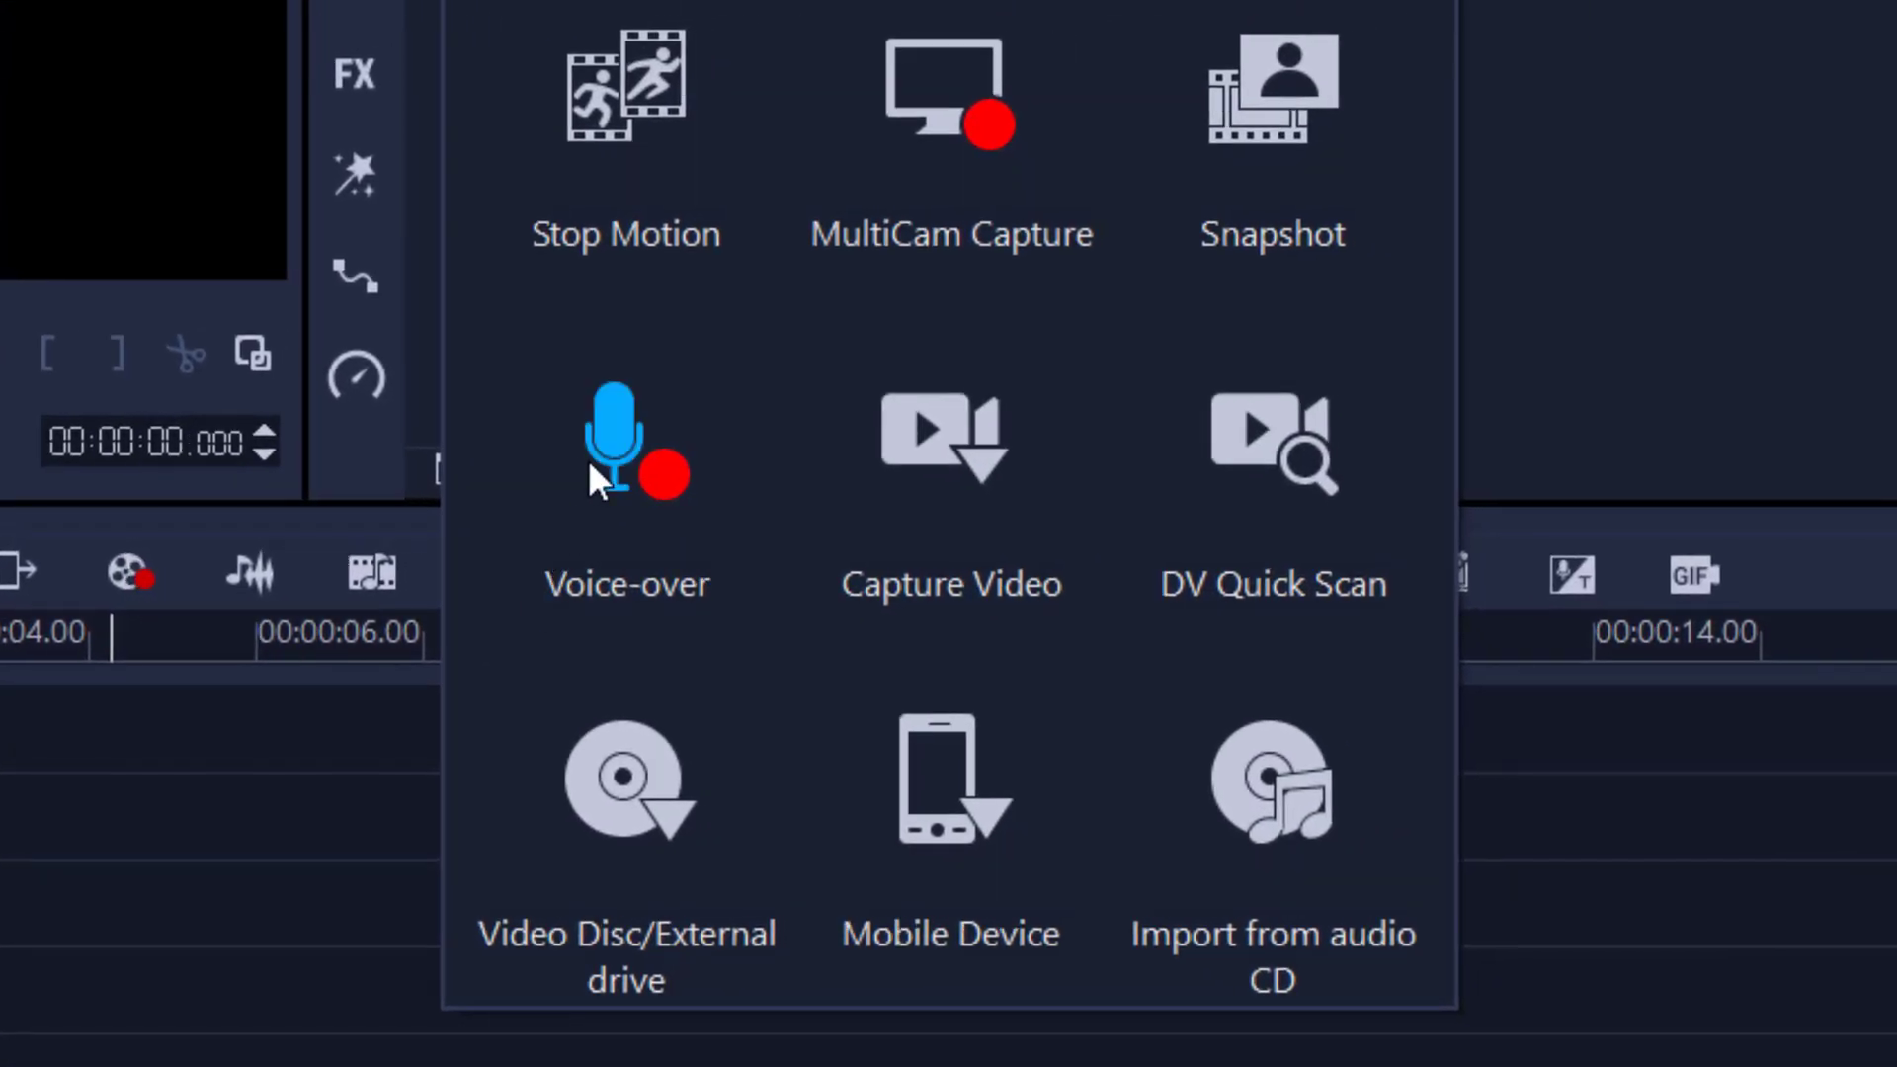
left_click(590, 460)
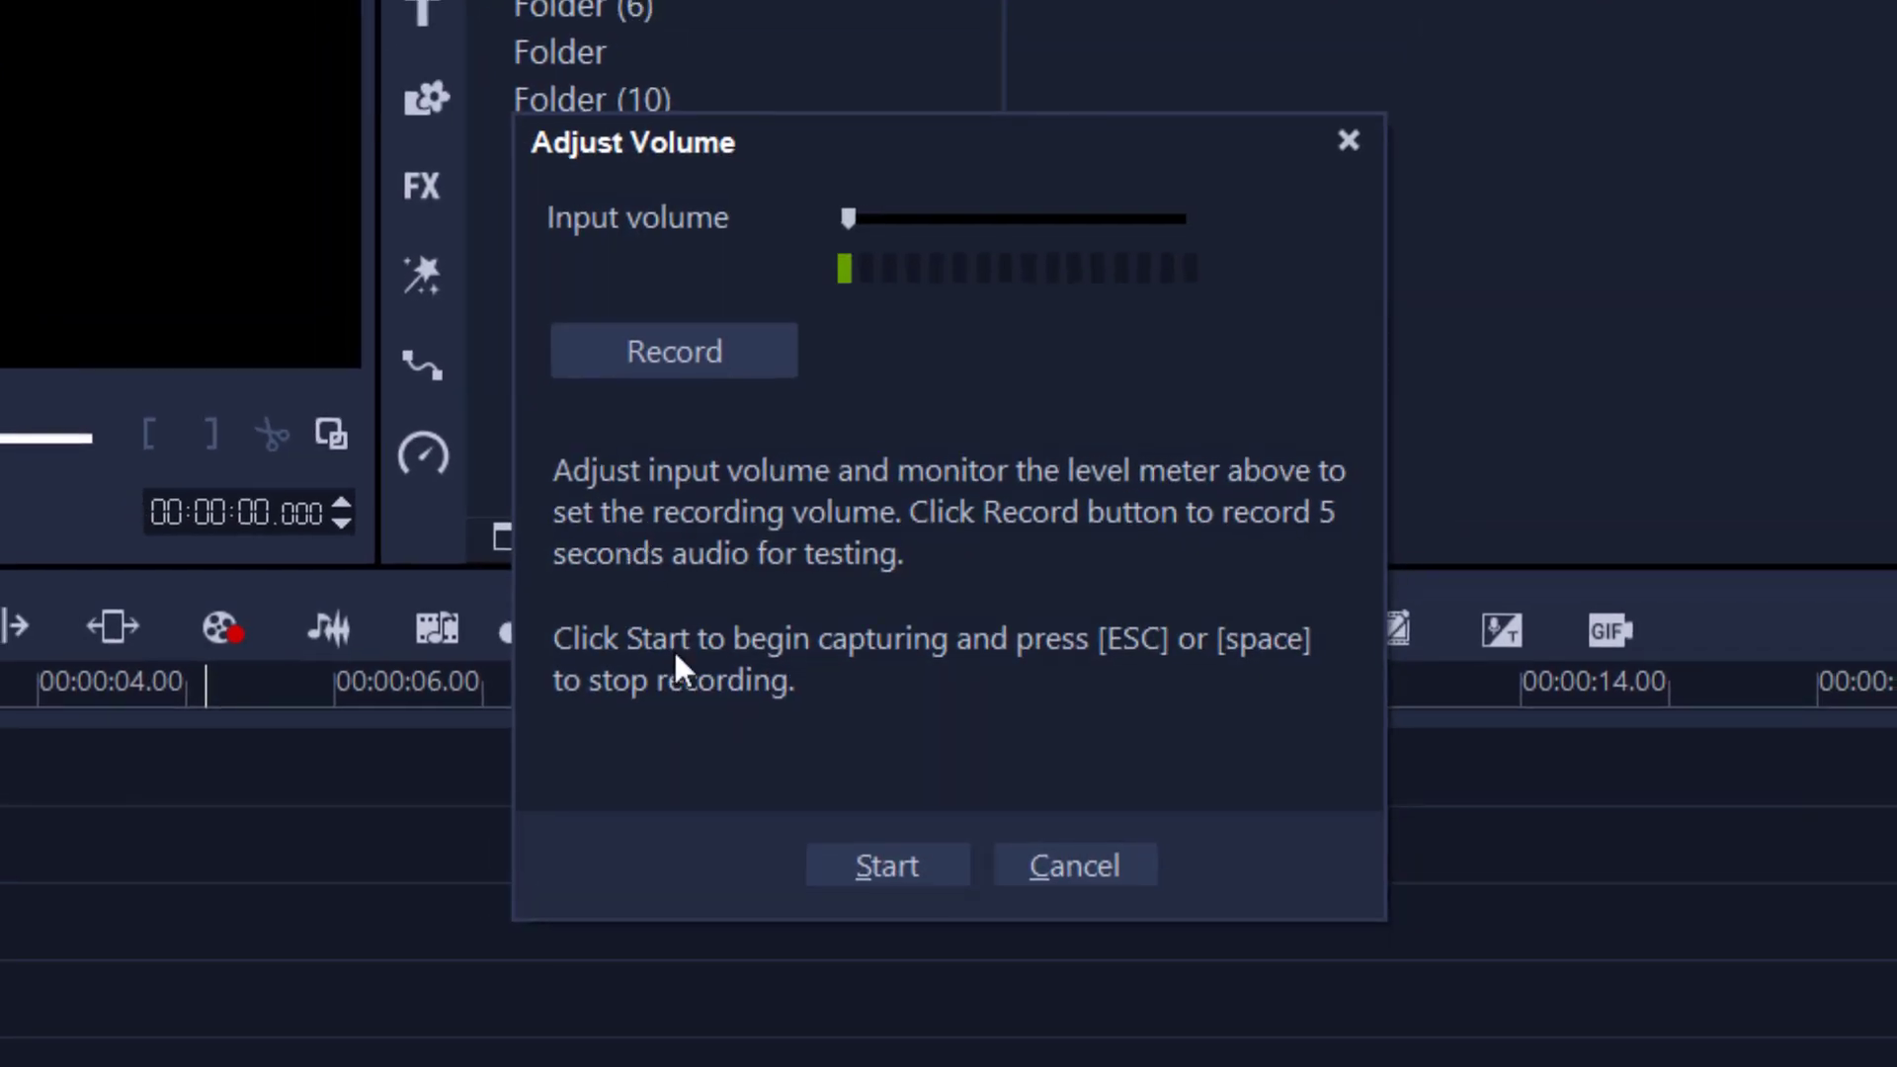
left_click(868, 869)
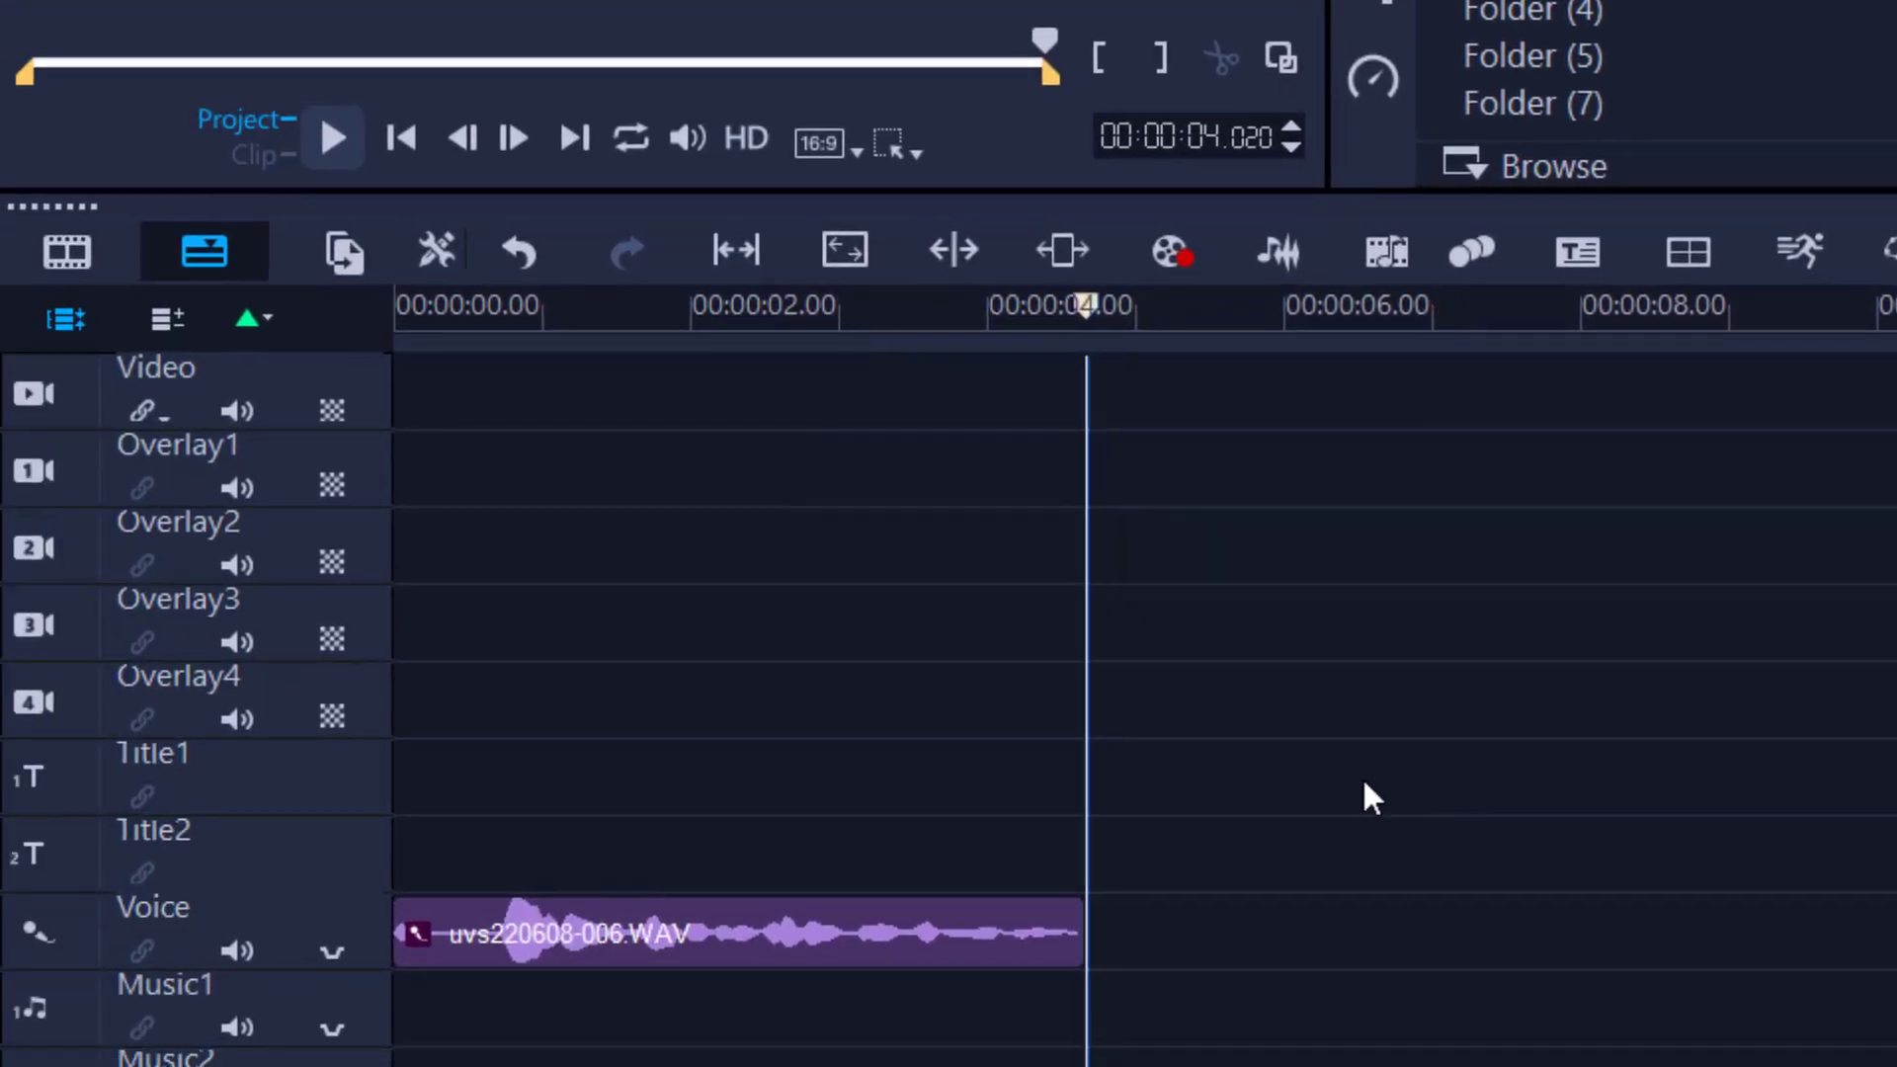
Step: Transcribe the recorded voice clip with Speech to Text in English, outputting to the Subtitle Editor and scanning the audio there
left_click(899, 919)
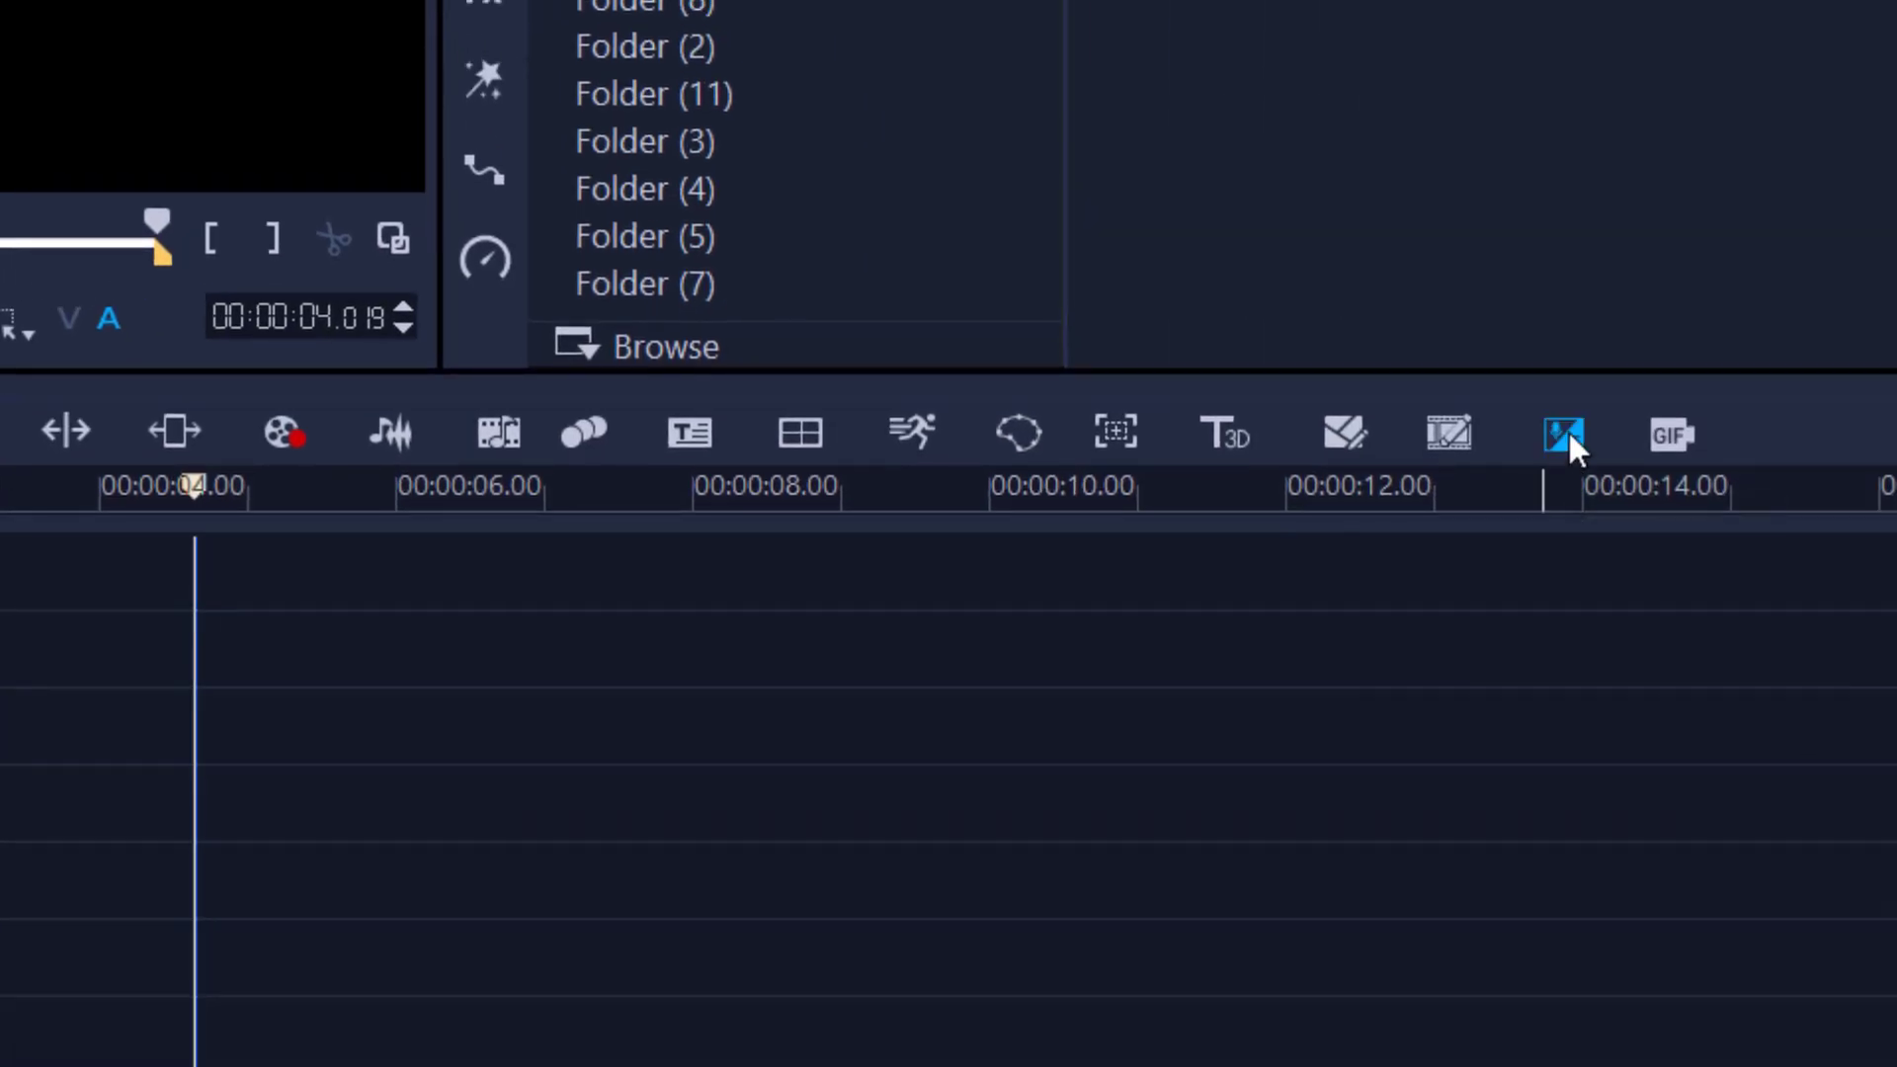
left_click(1567, 437)
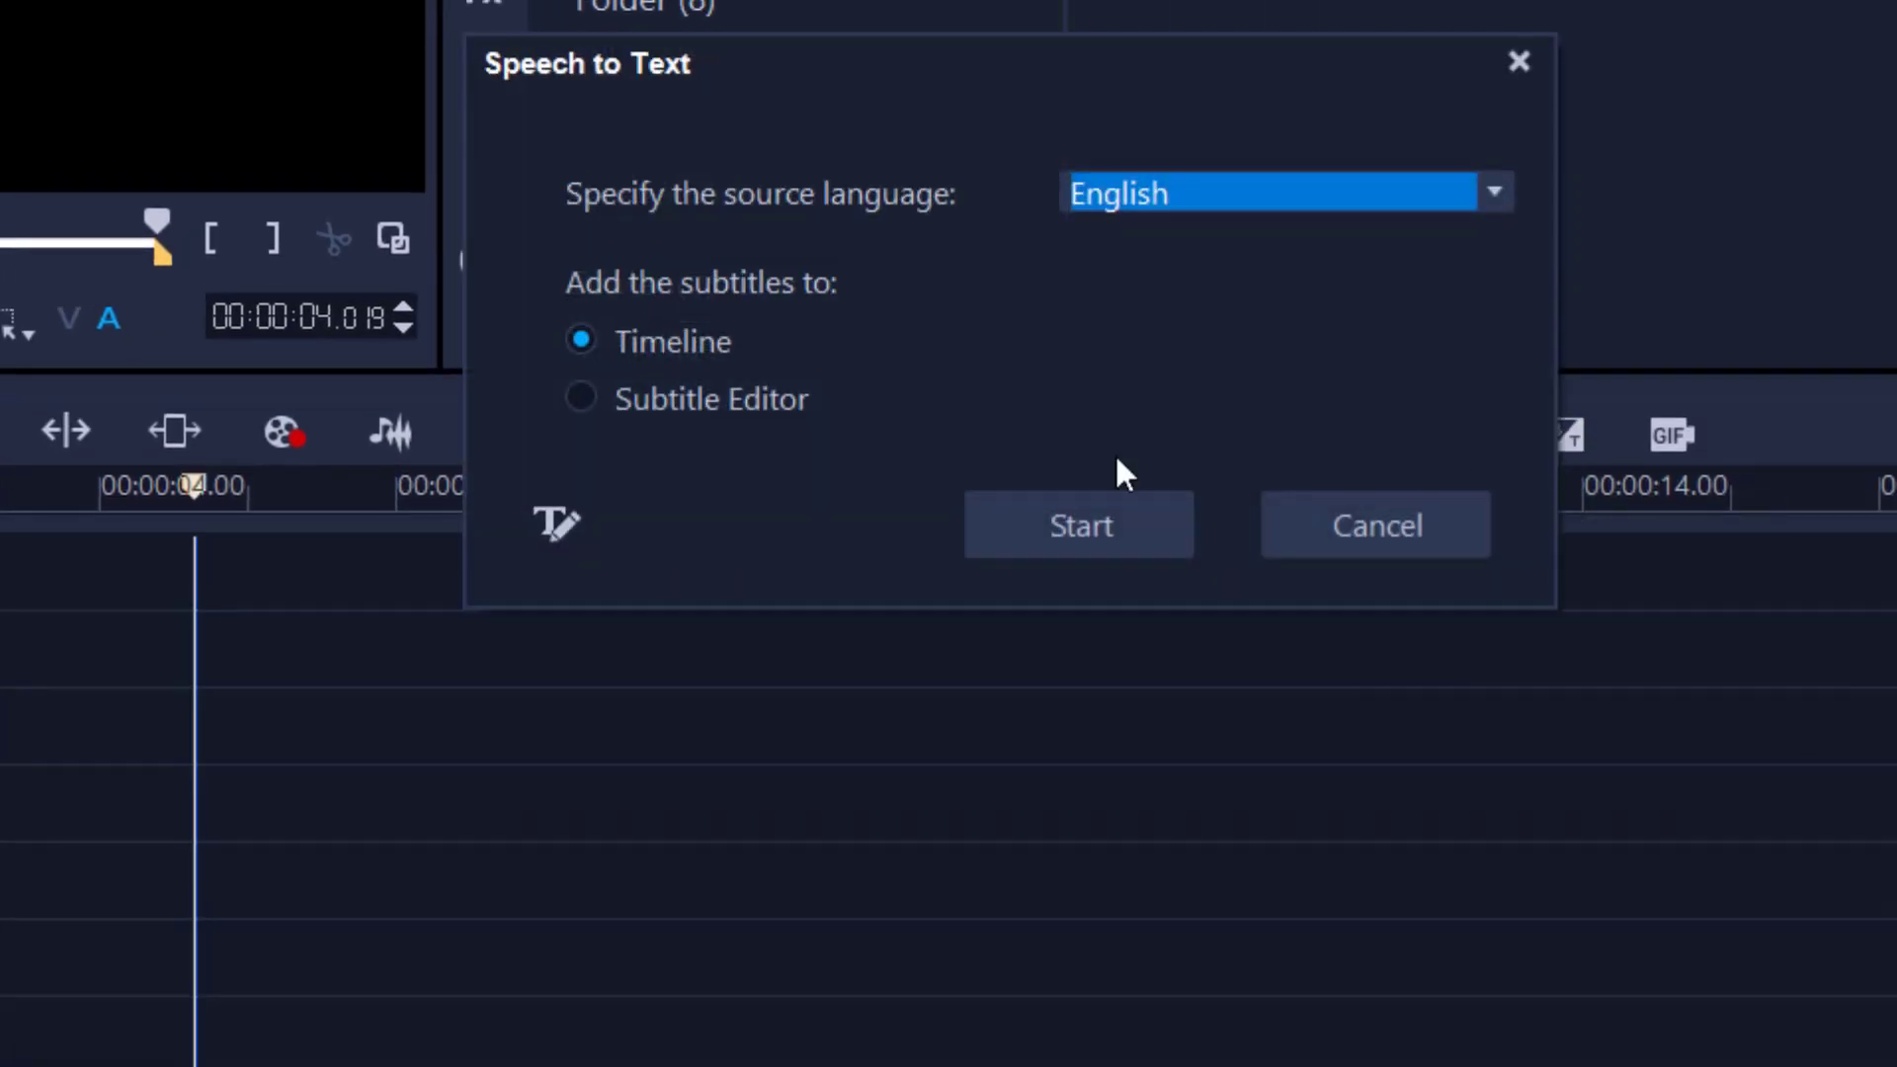
left_click(741, 401)
left_click(1093, 530)
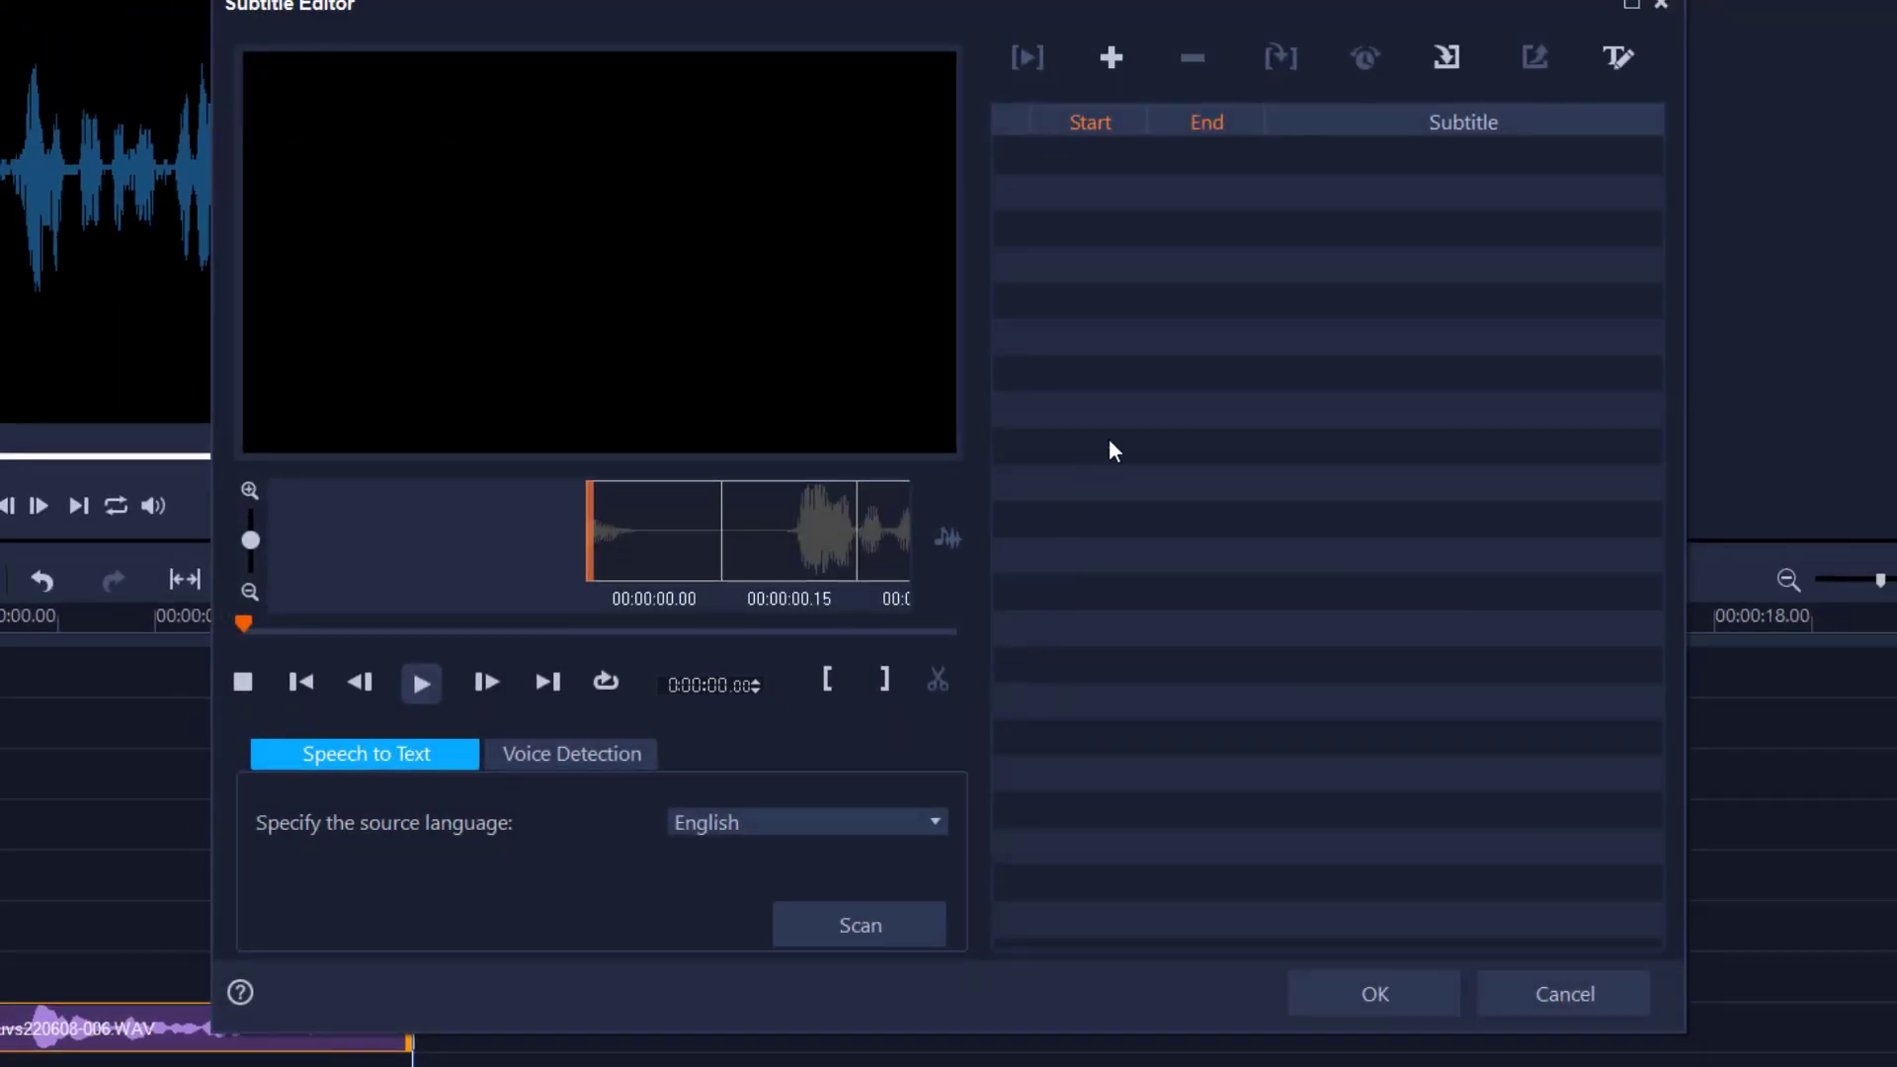
left_click(838, 918)
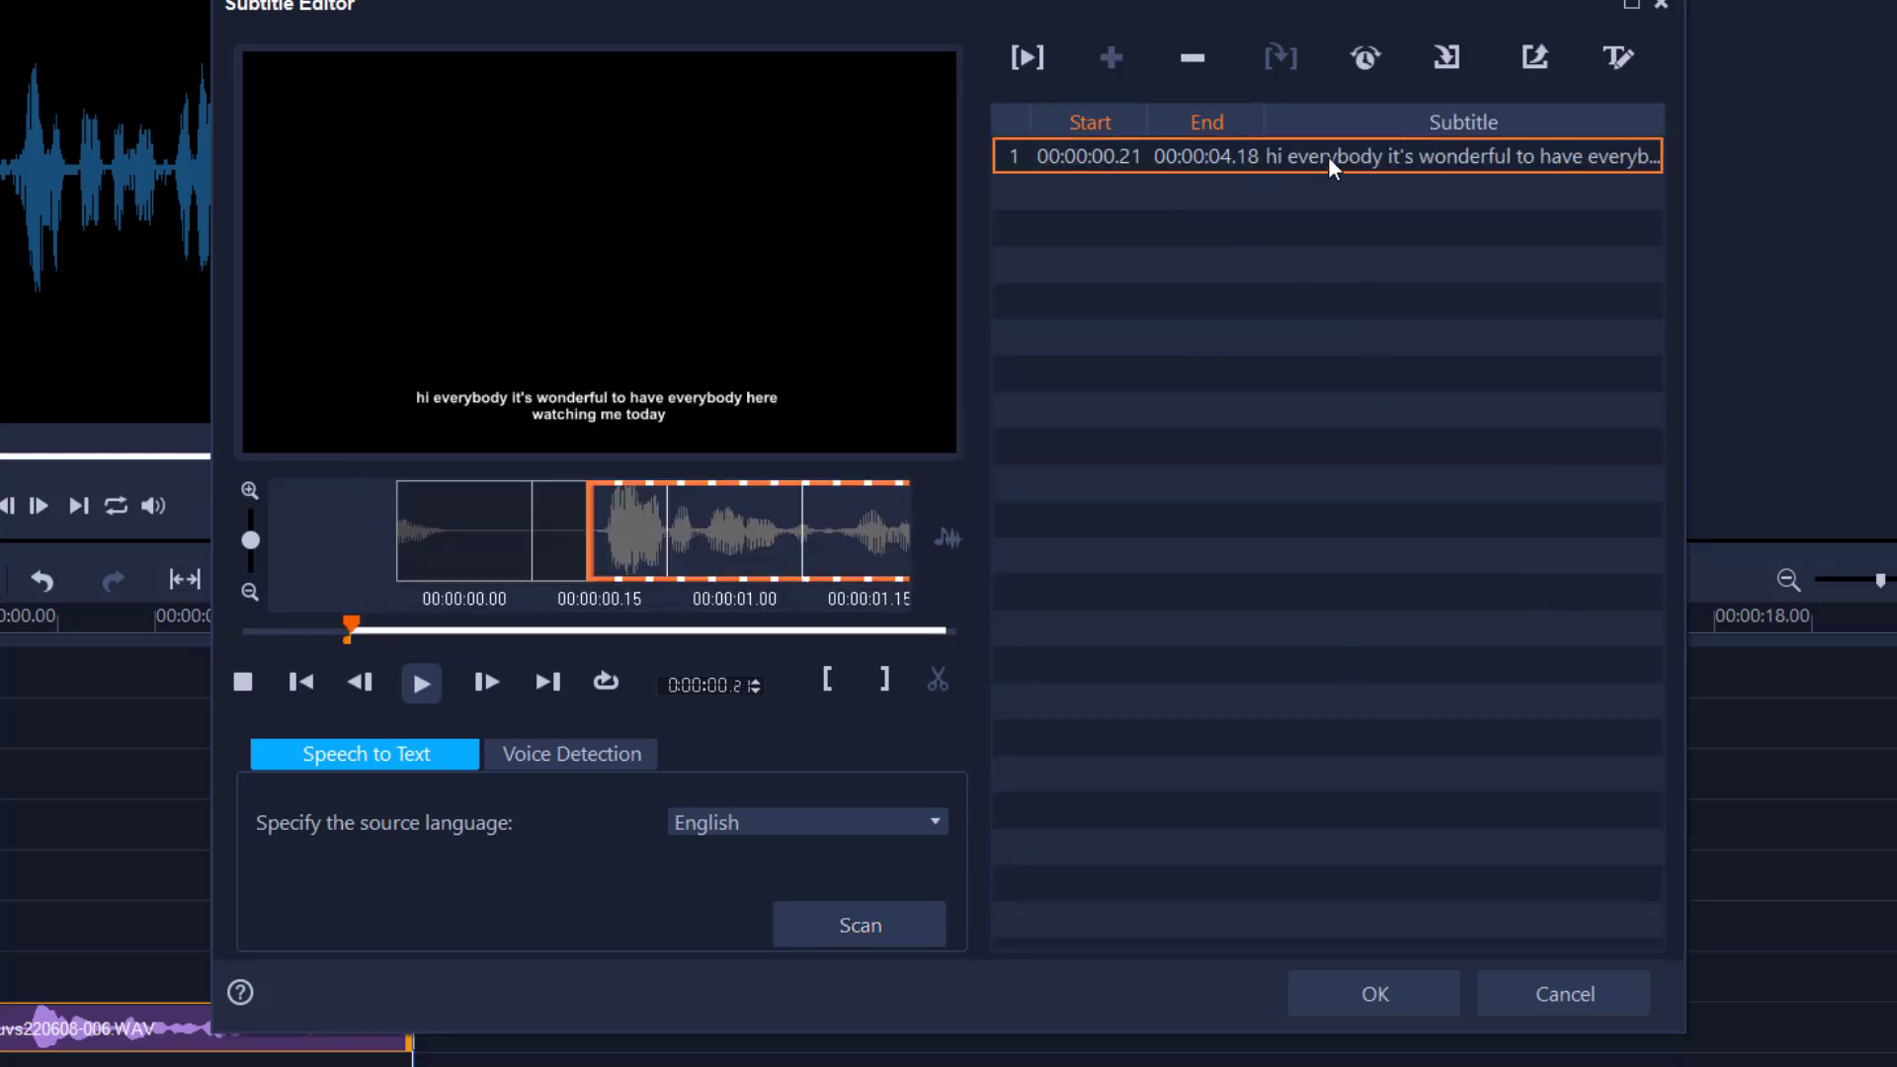
Step: Export the scanned subtitle to the Desktop as the SRT file test2 and close the Subtitle Editor without applying it
left_click(1535, 59)
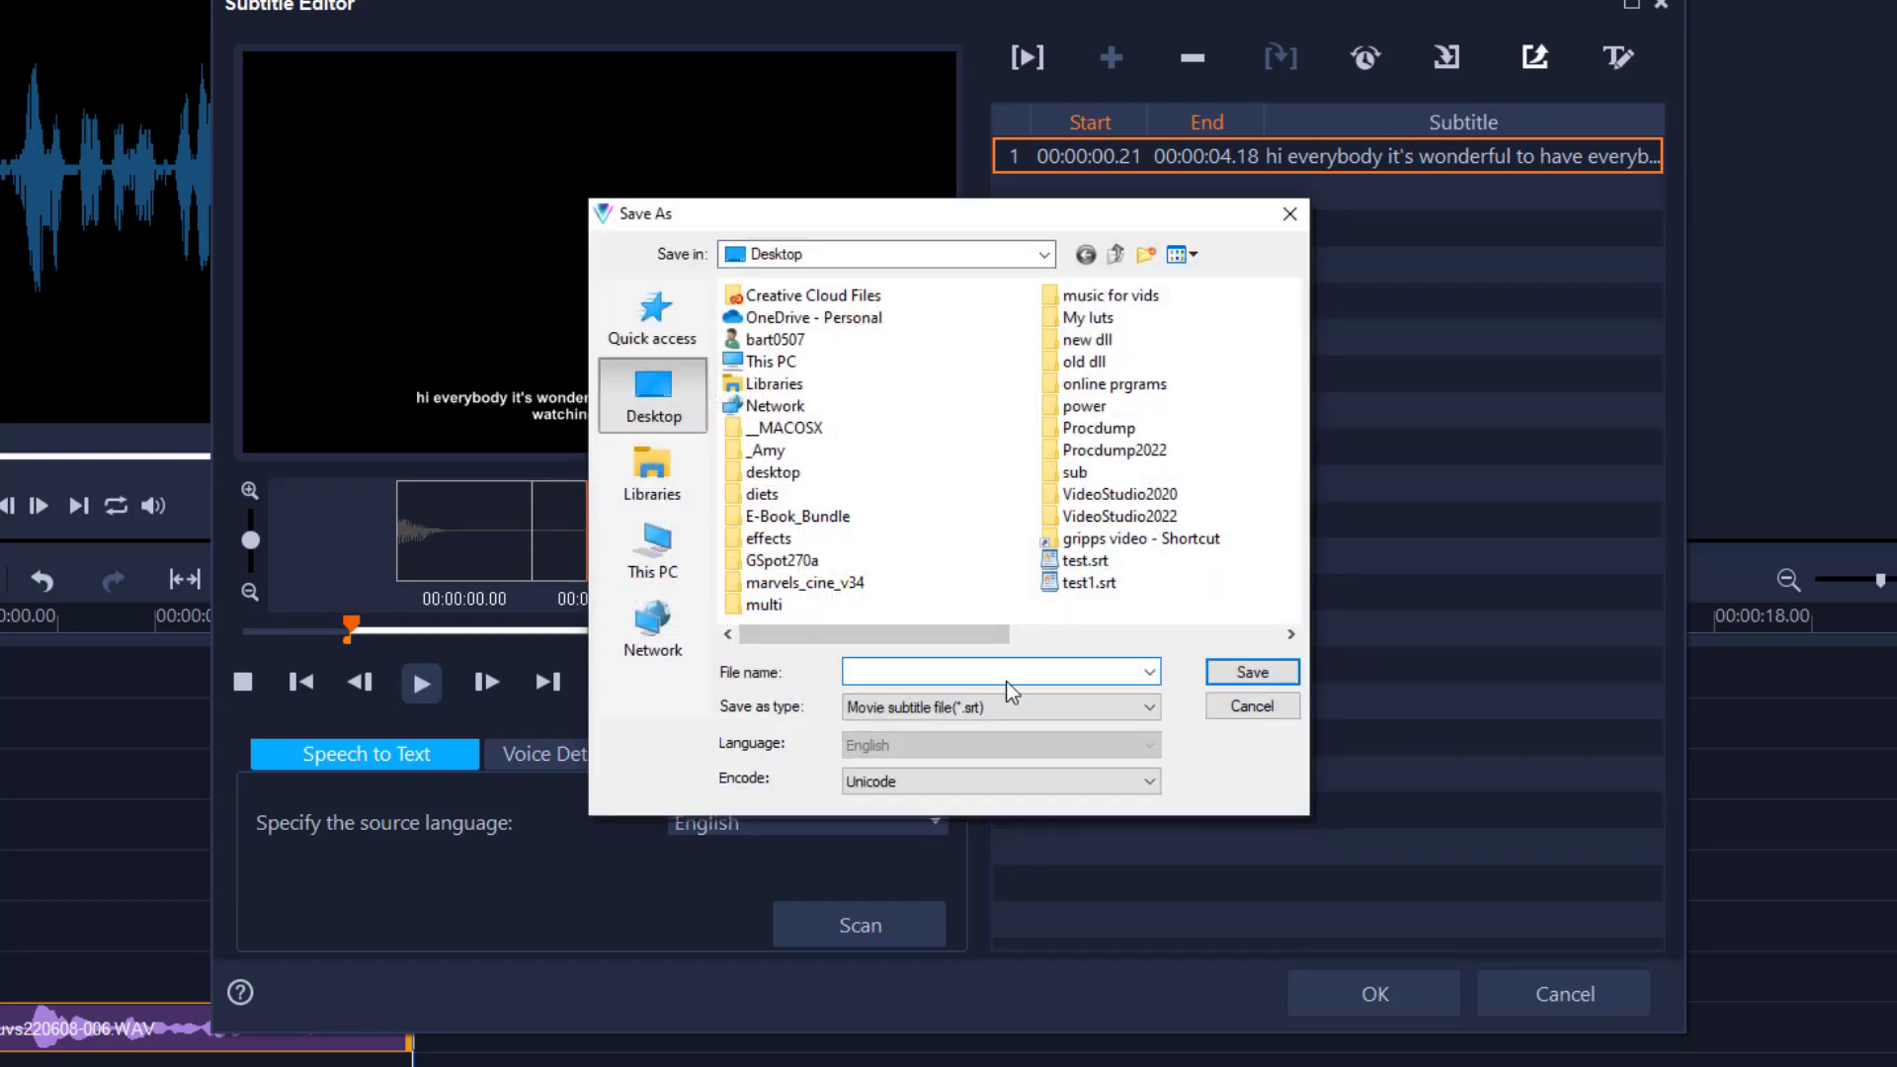
type("test2")
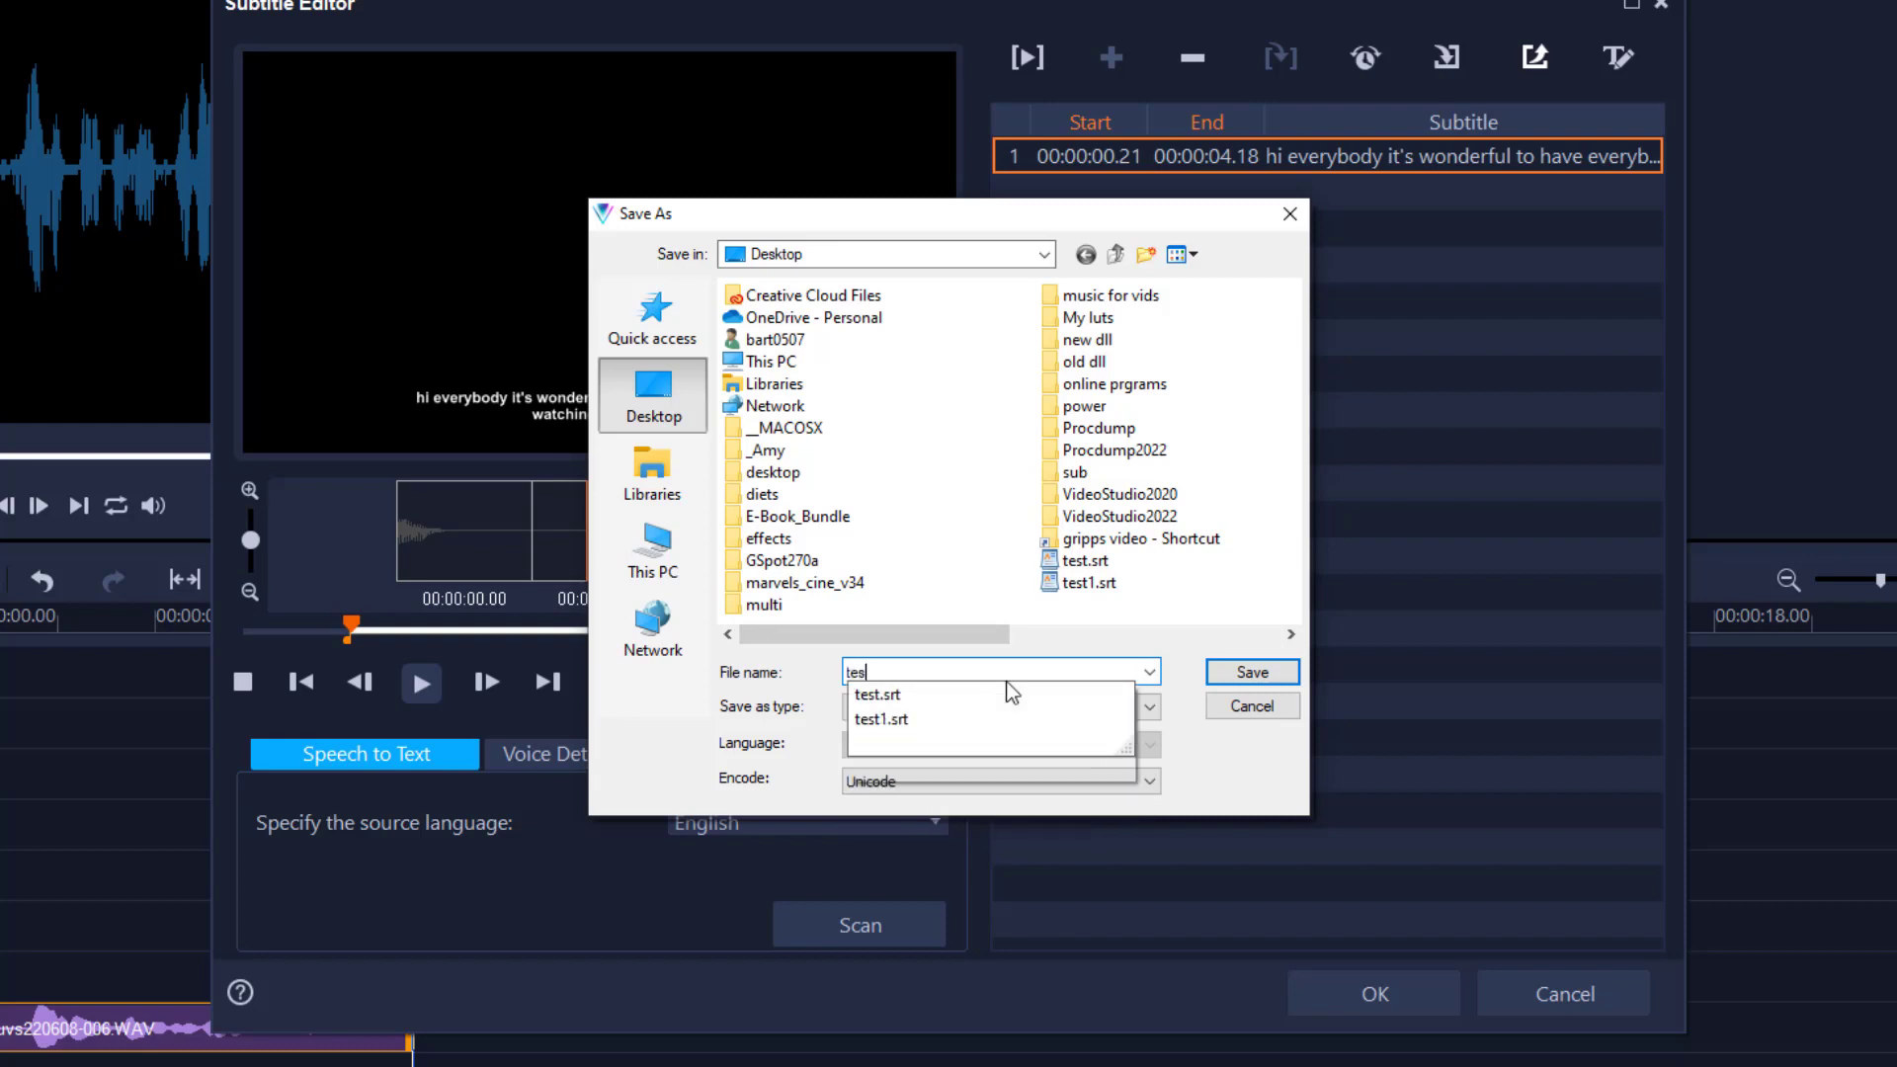
left_click(1225, 672)
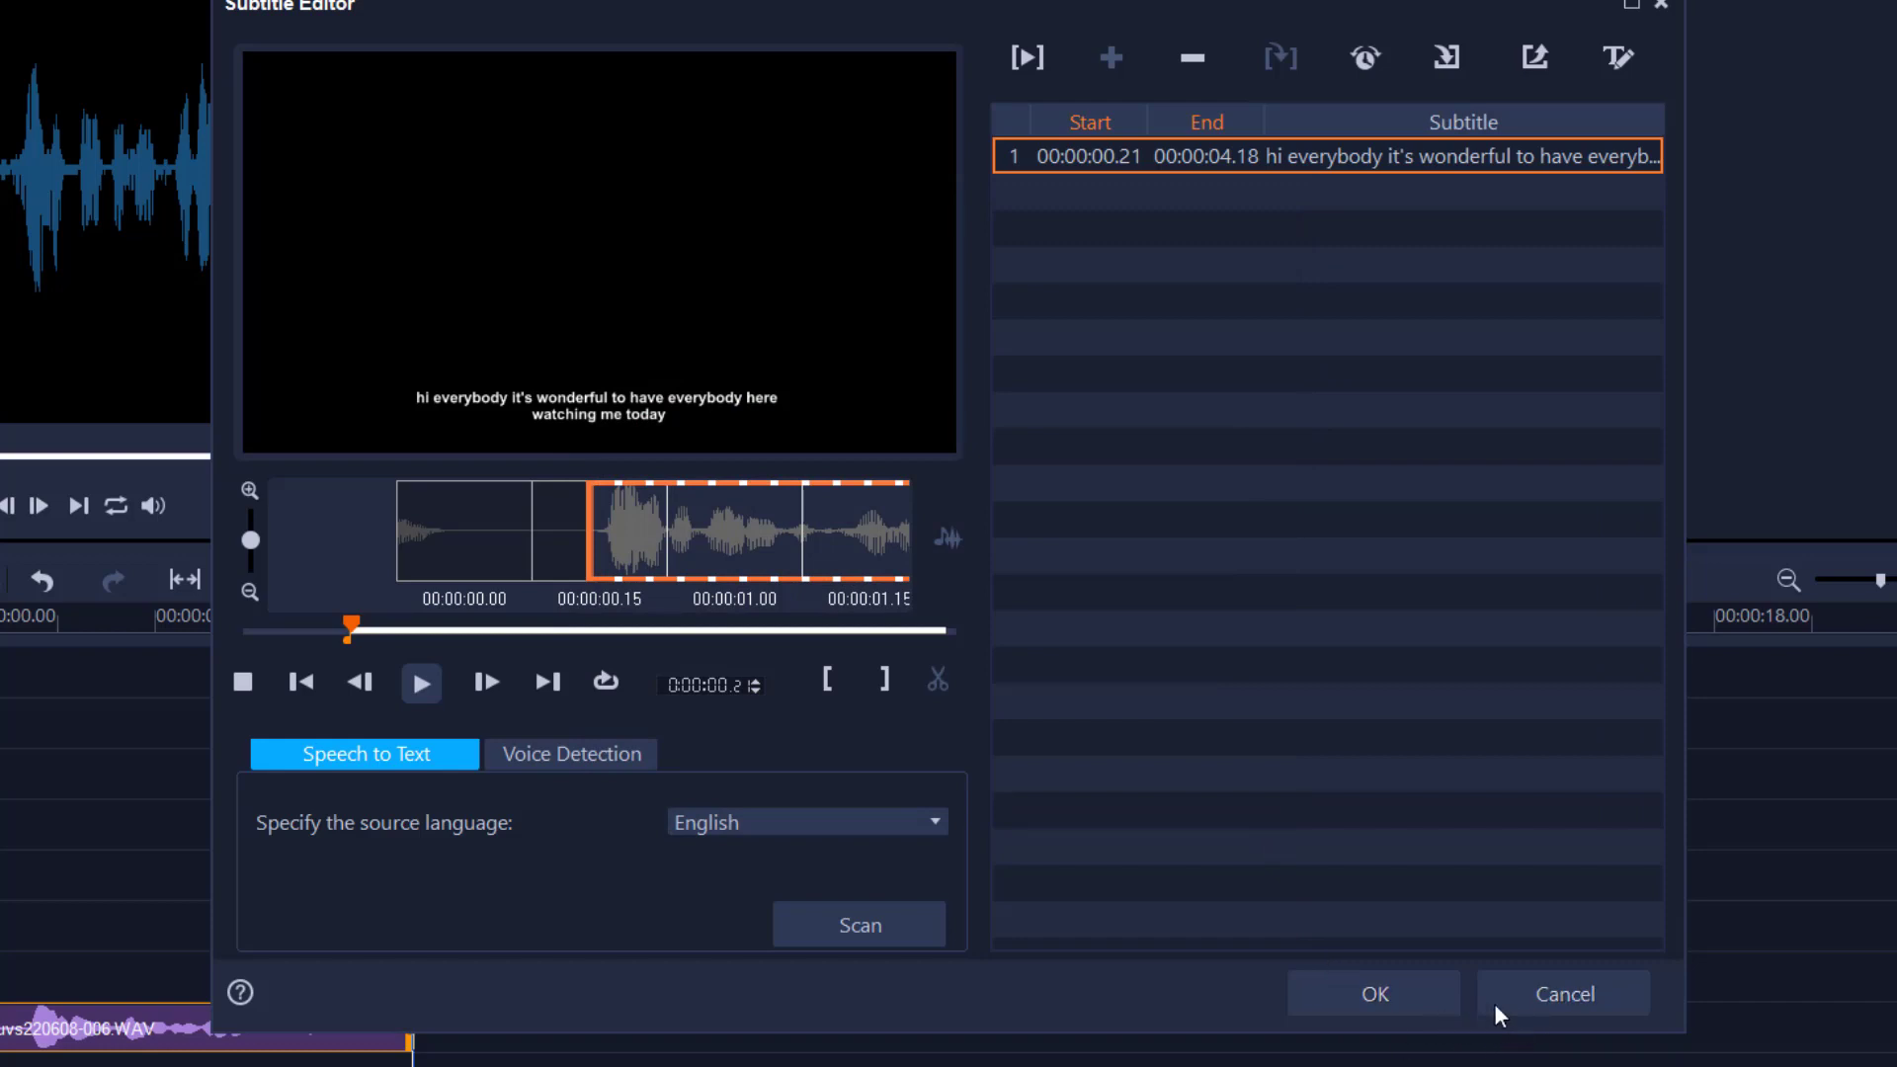
left_click(1528, 998)
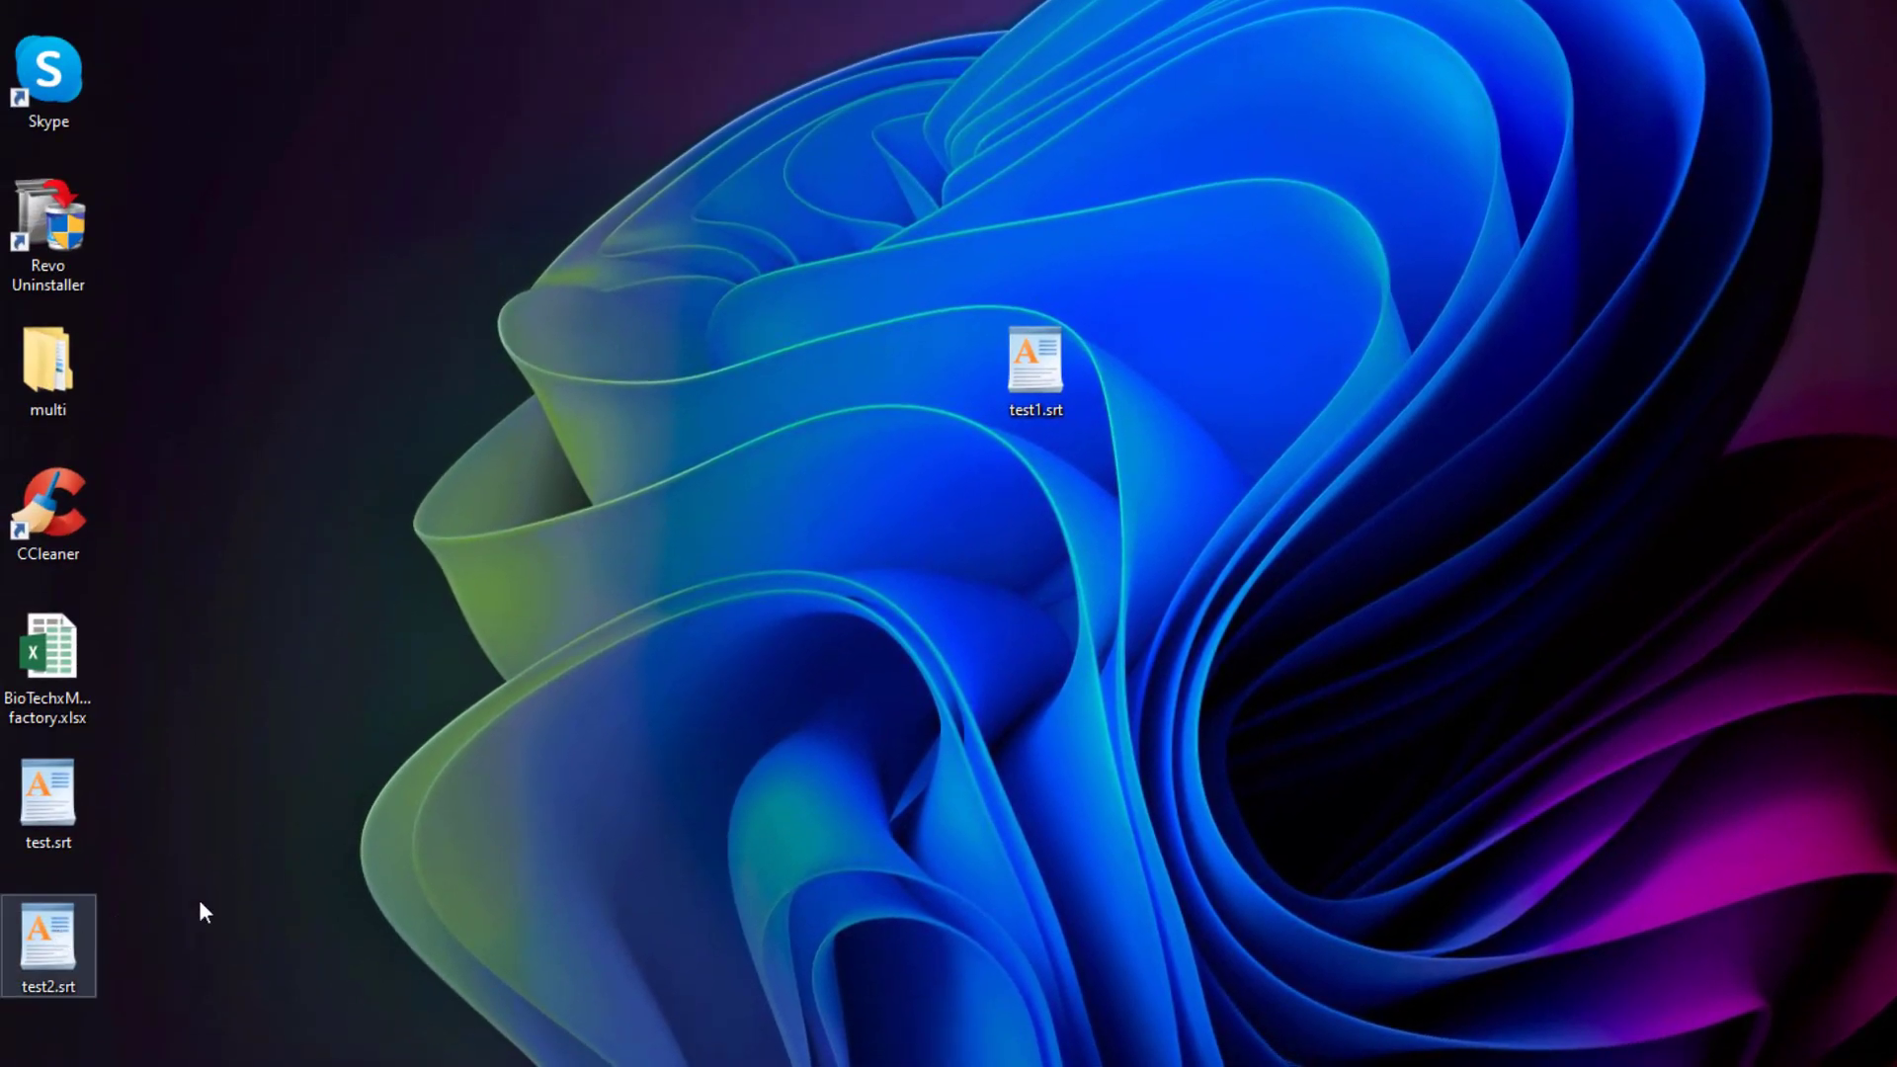
Step: Open test2.srt from the desktop and delete the caption number and timecode line above the spoken text
left_click_drag(45, 934, 1419, 336)
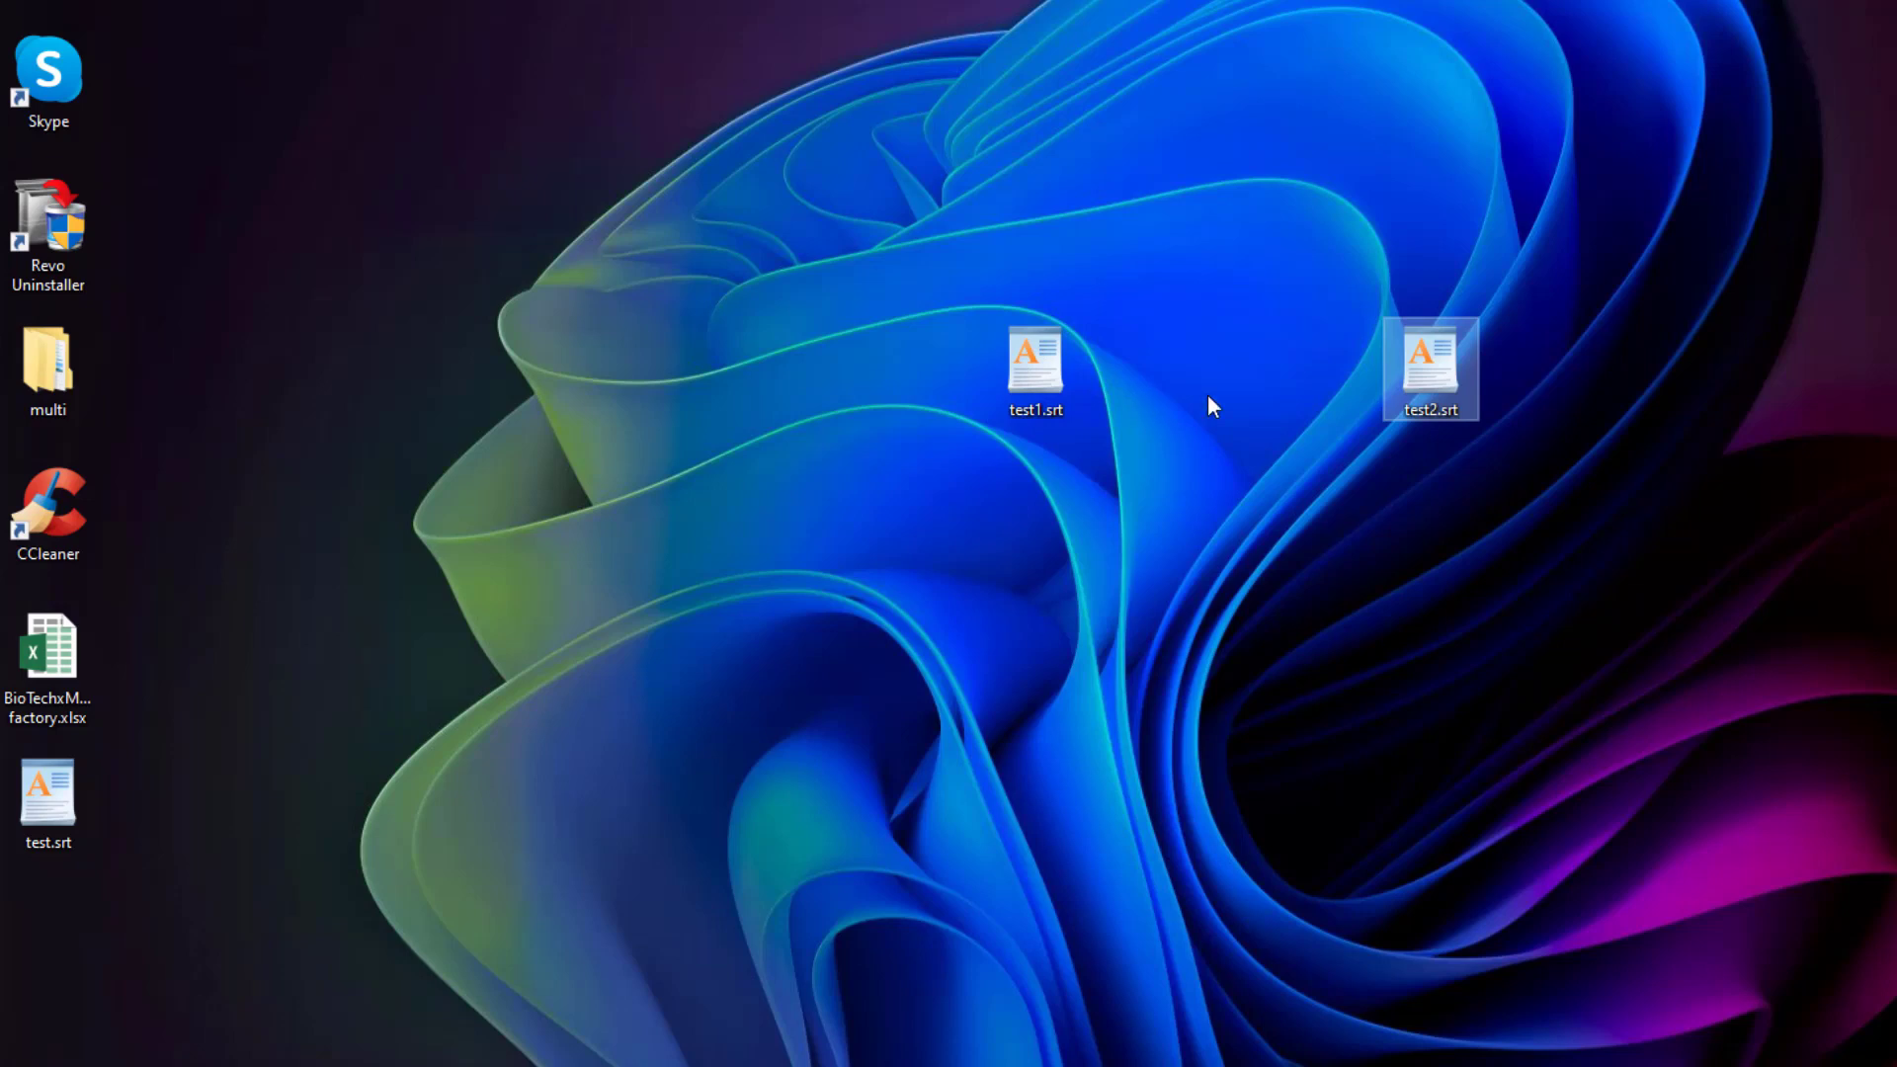
double_click(1431, 367)
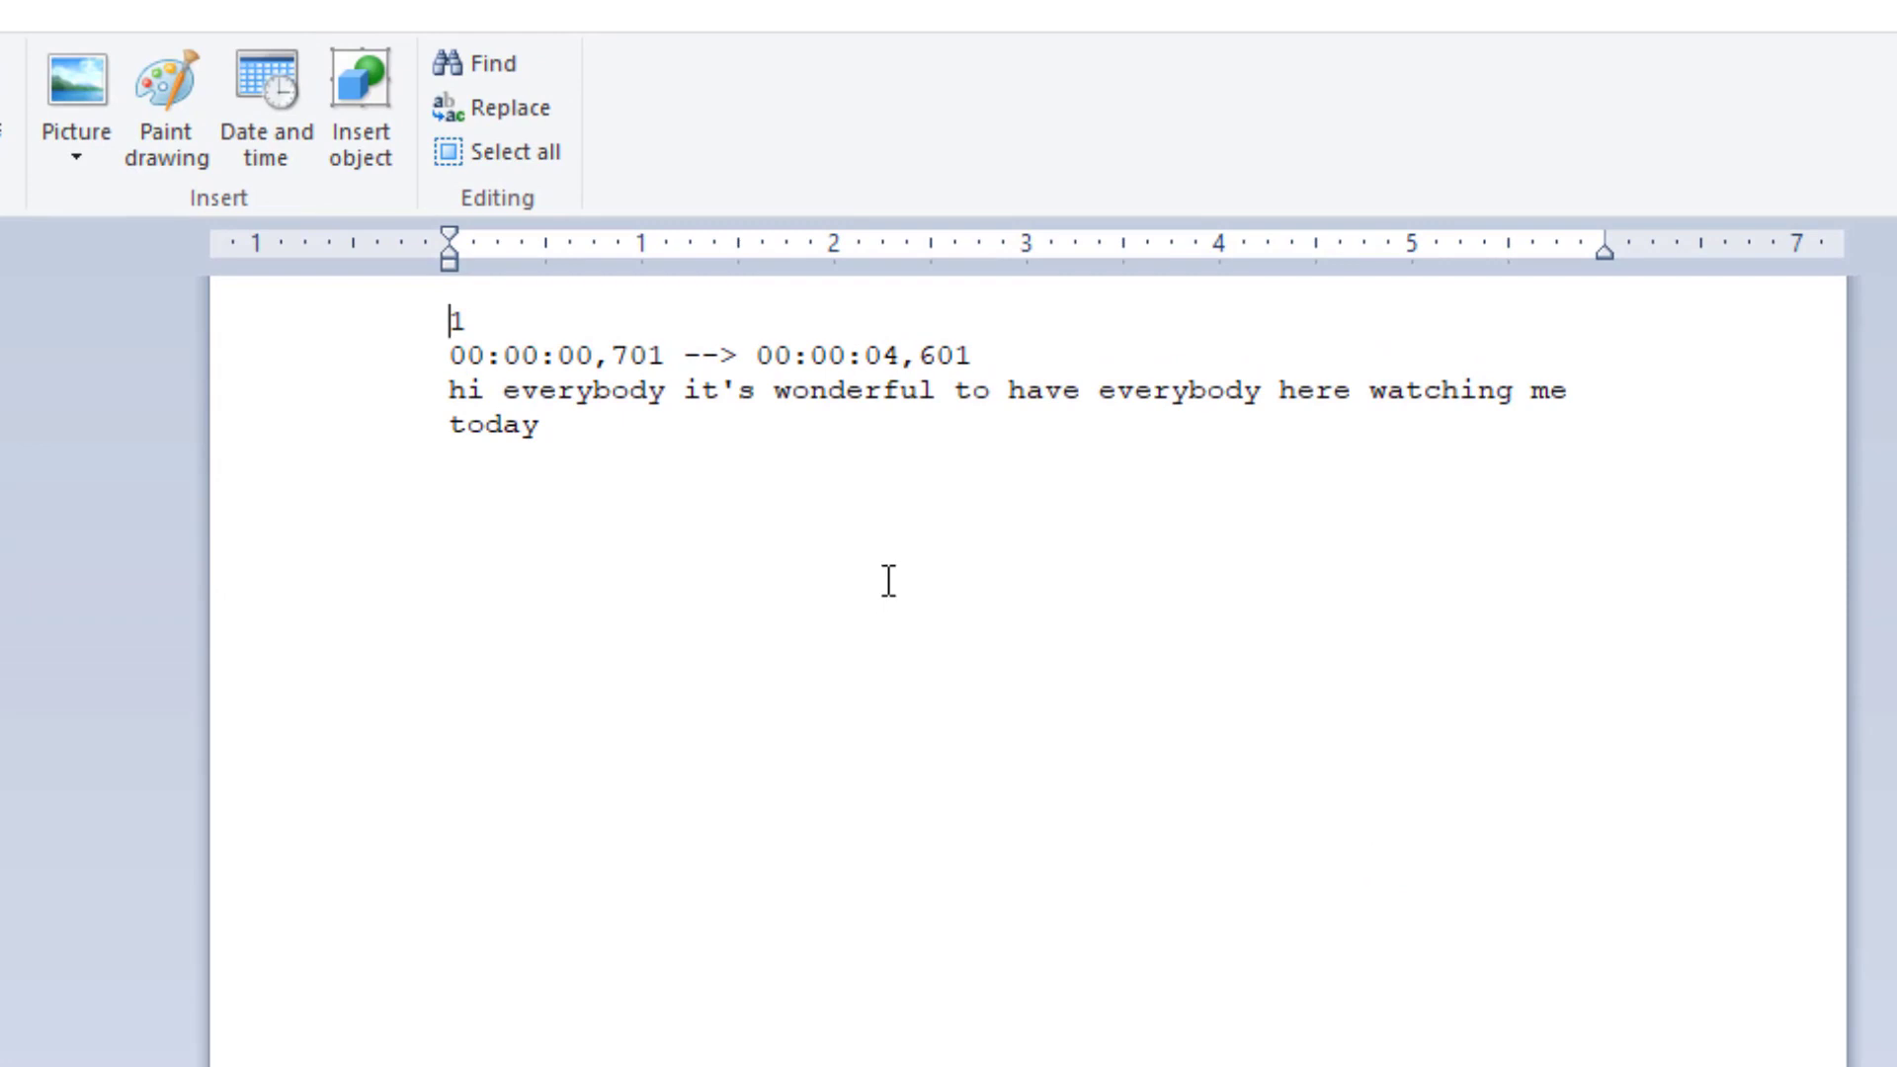
left_click_drag(978, 355, 445, 329)
key("Delete")
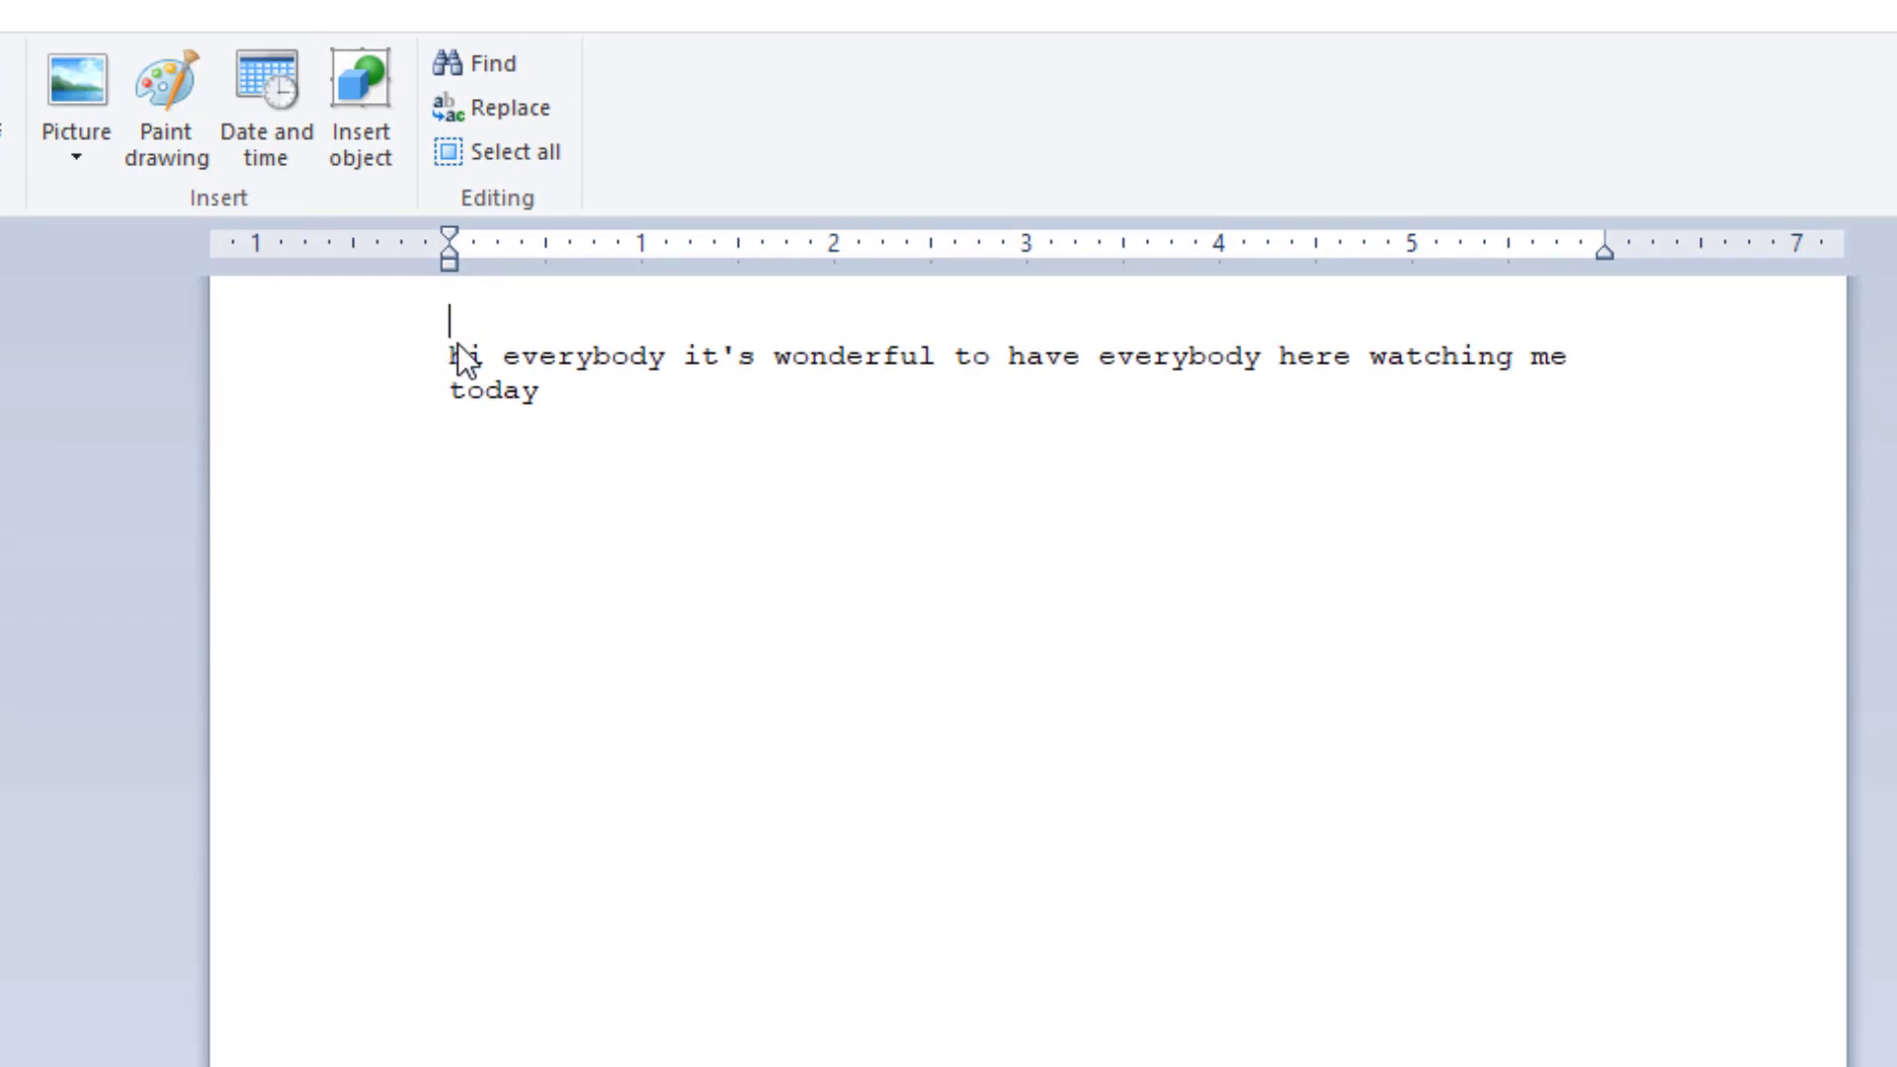